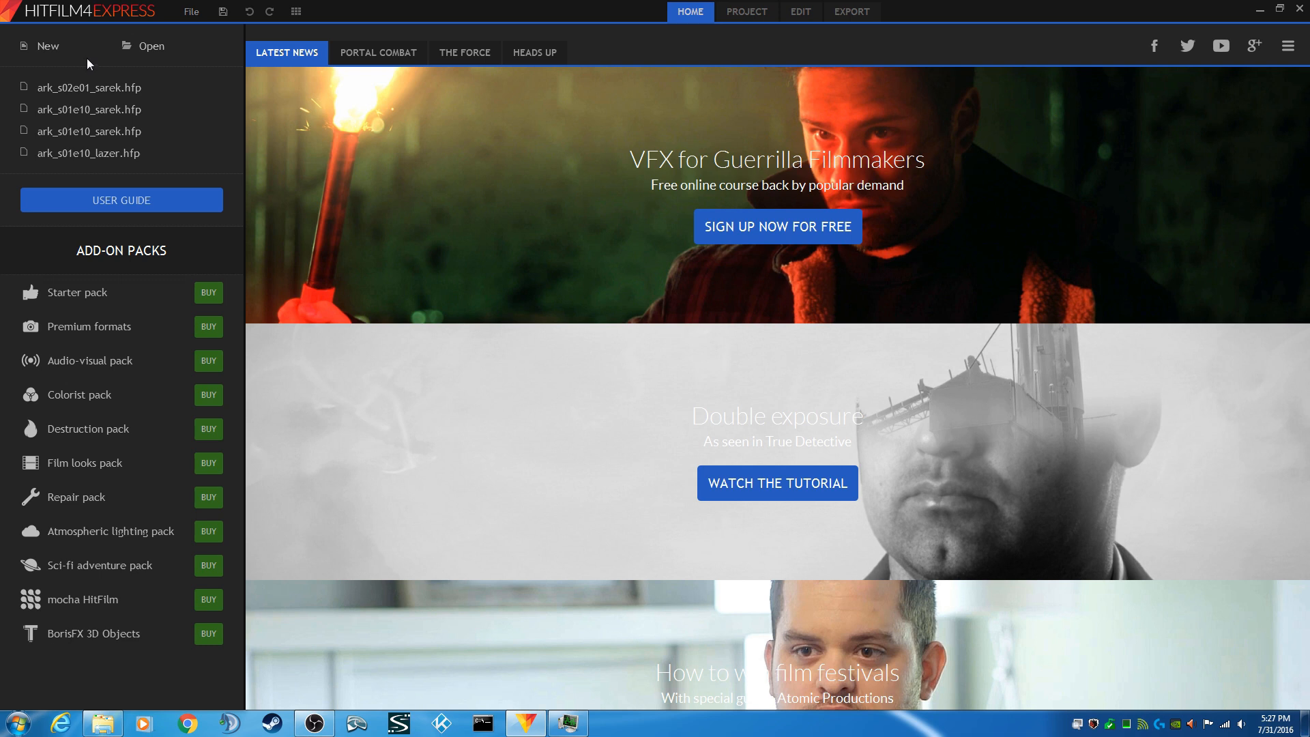
- Create a new project with the 1080p Full HD @ 30 fps template and start editing
left_click(48, 47)
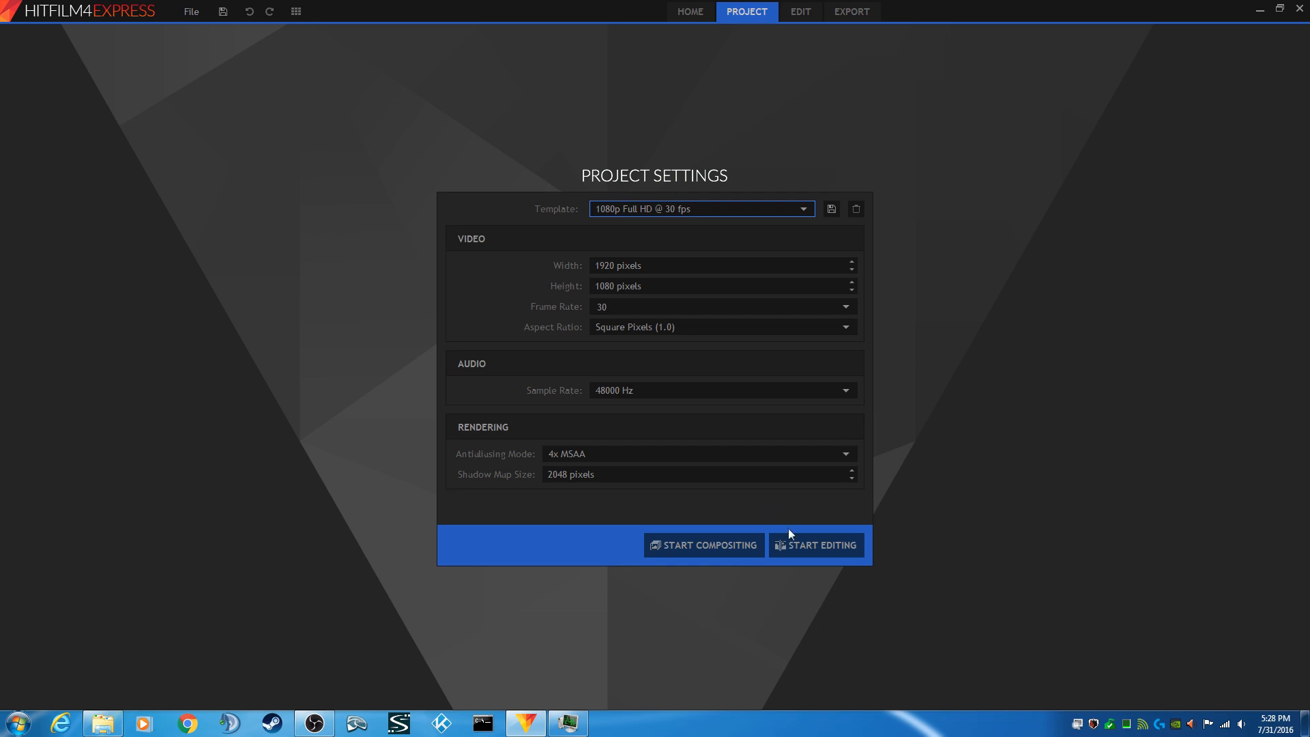
left_click(820, 553)
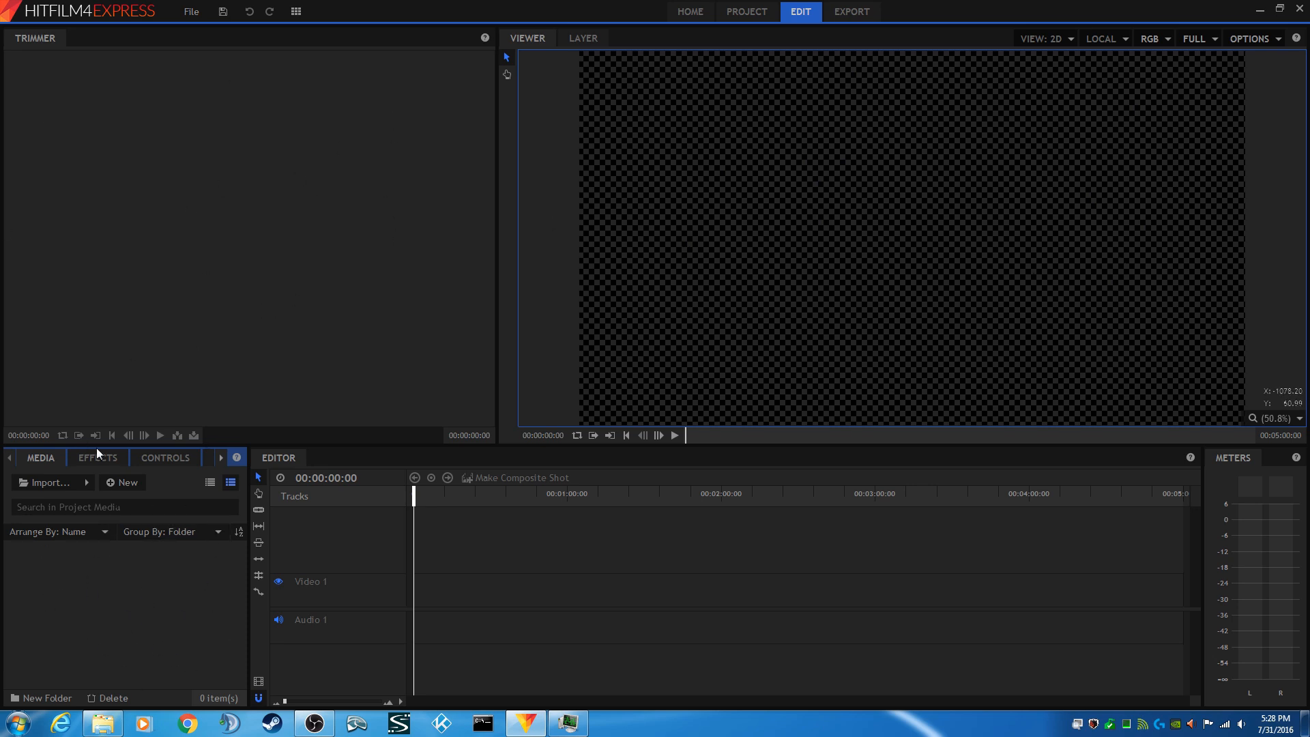
left_click(221, 459)
left_click(221, 458)
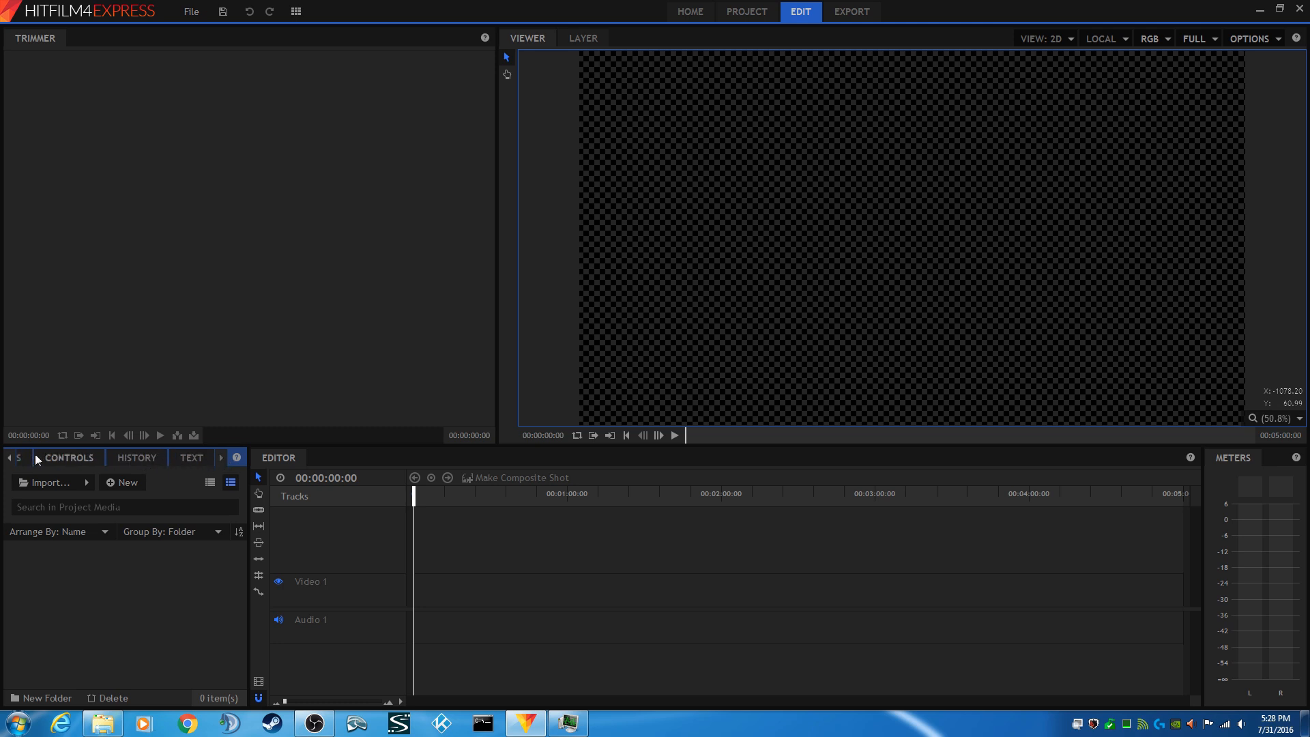
left_click(7, 458)
left_click(7, 459)
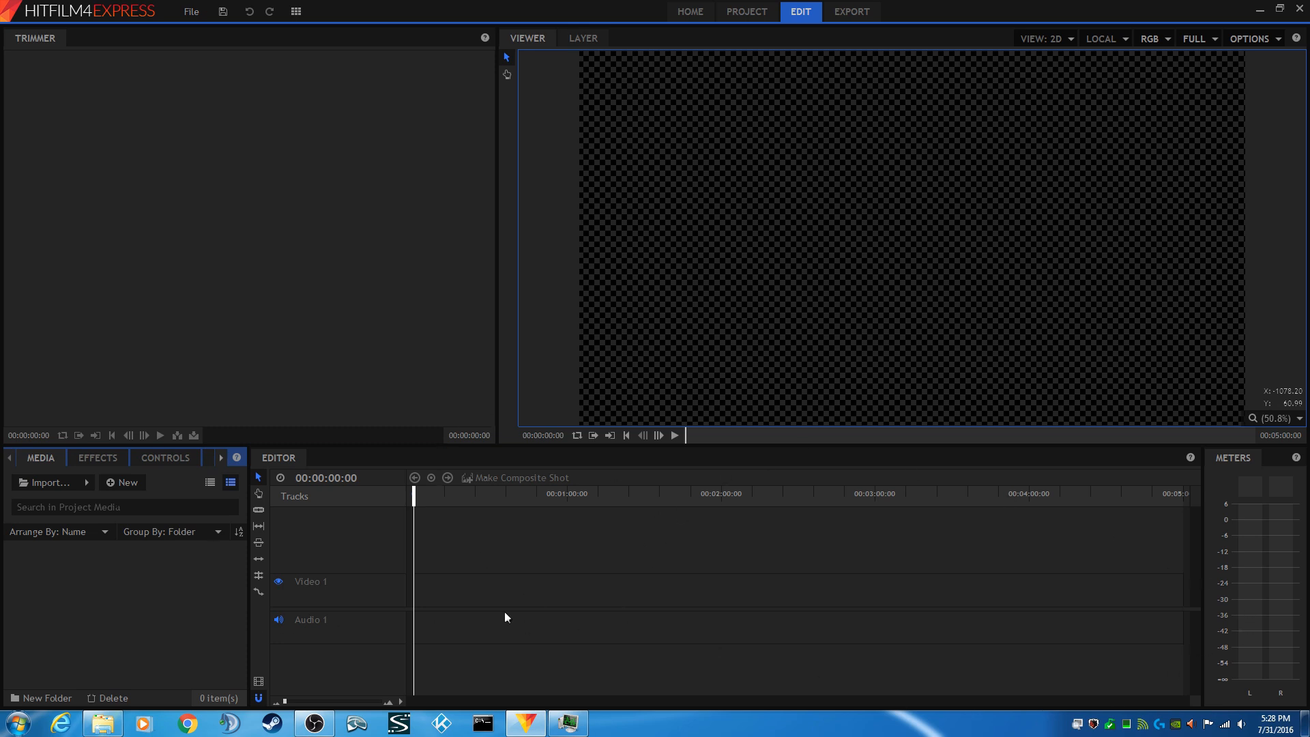
- Import the Lazer_S02E02 and Lazer_S02E03 videos together from the ark\lazer_s02 folder into the project media
left_click(63, 482)
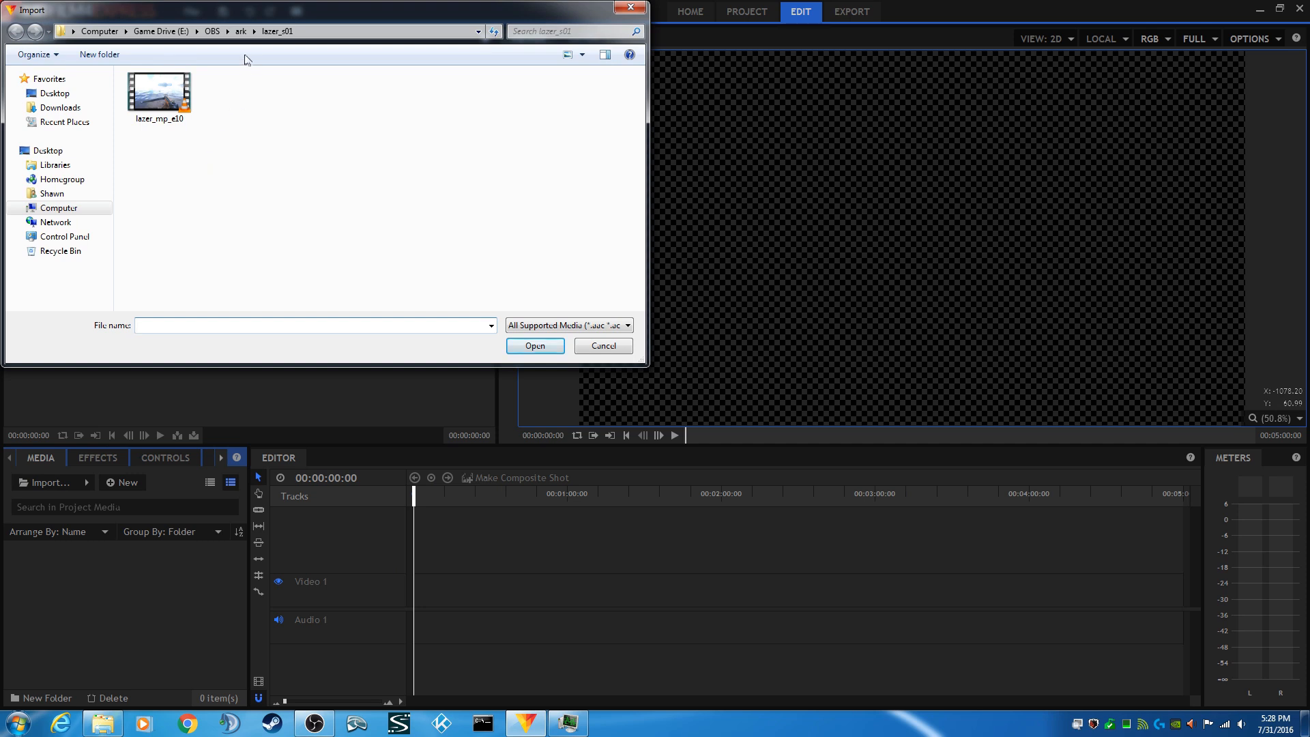
left_click(240, 30)
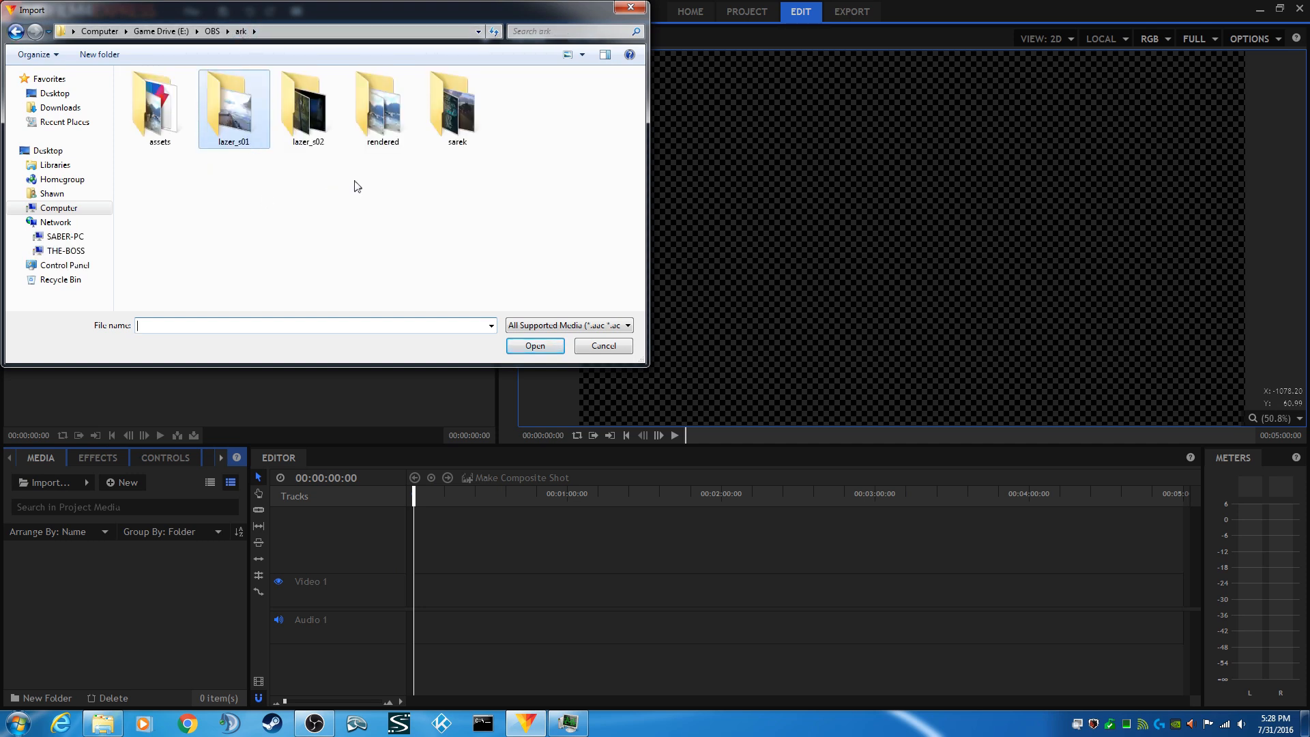
left_click(306, 113)
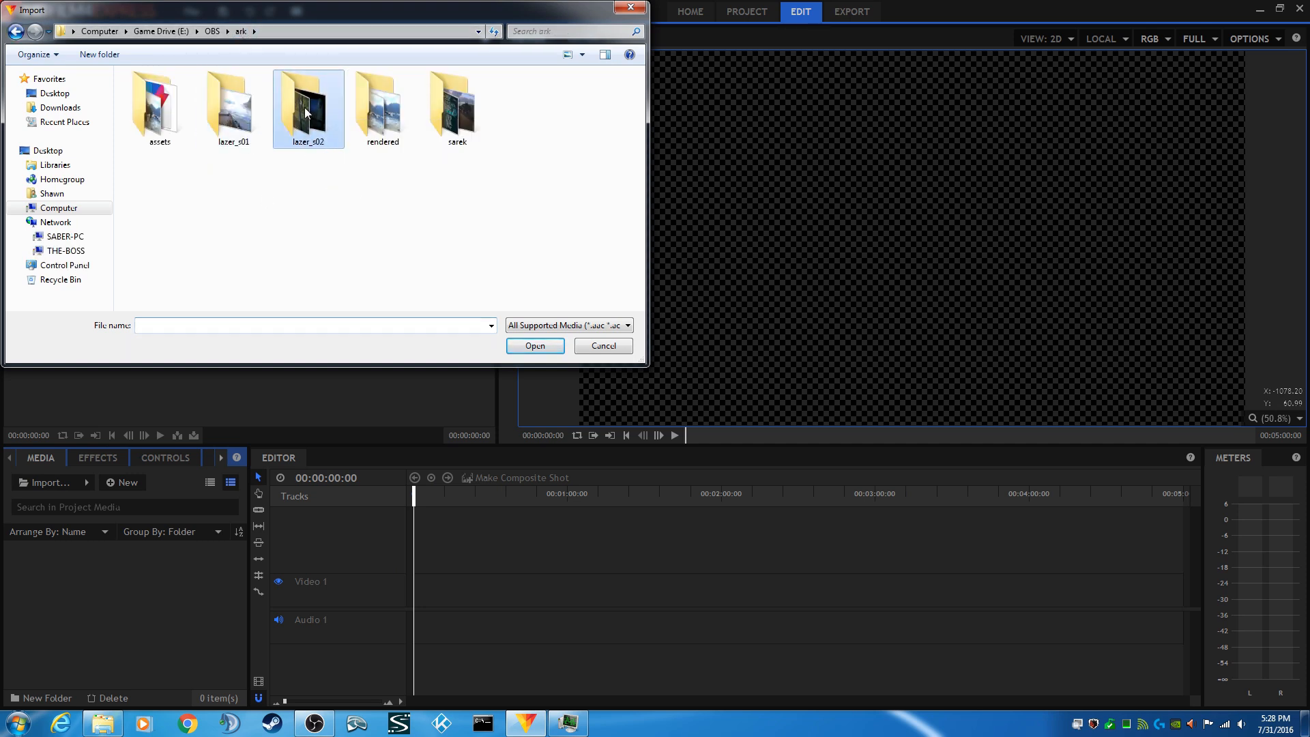
double_click(306, 113)
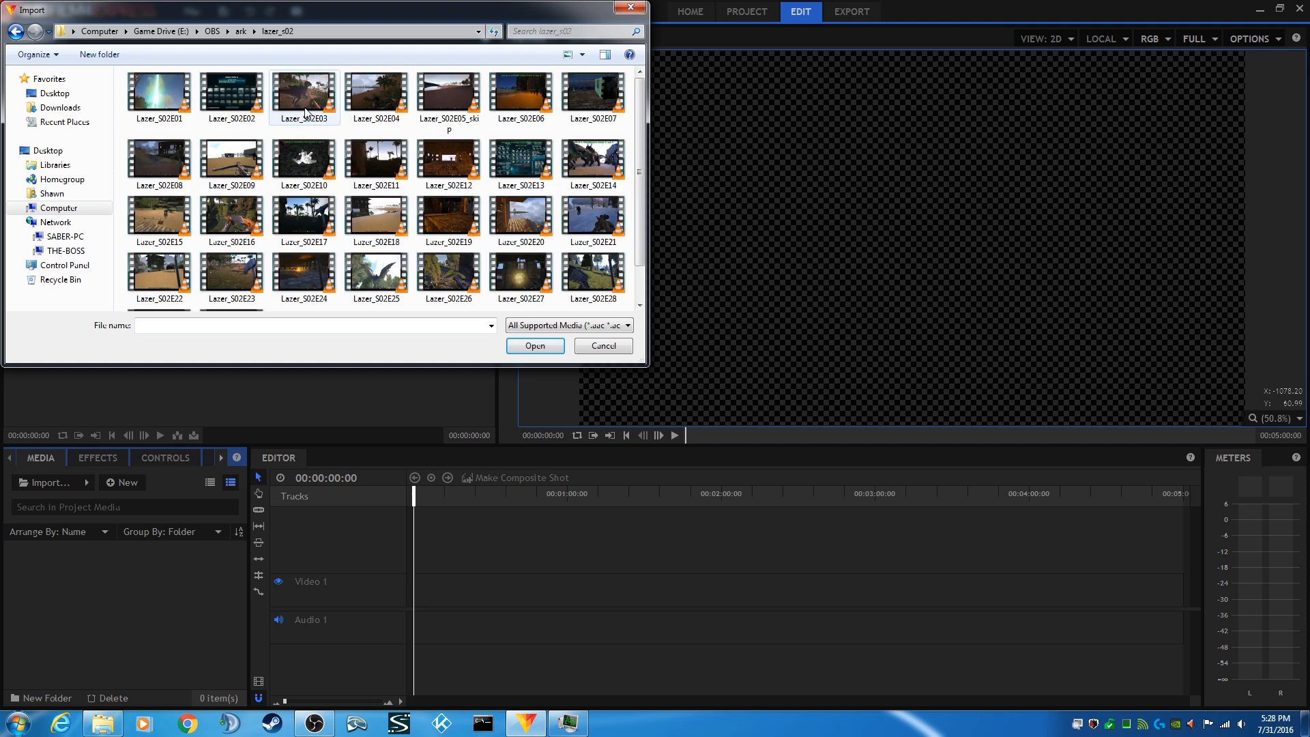
left_click(235, 109)
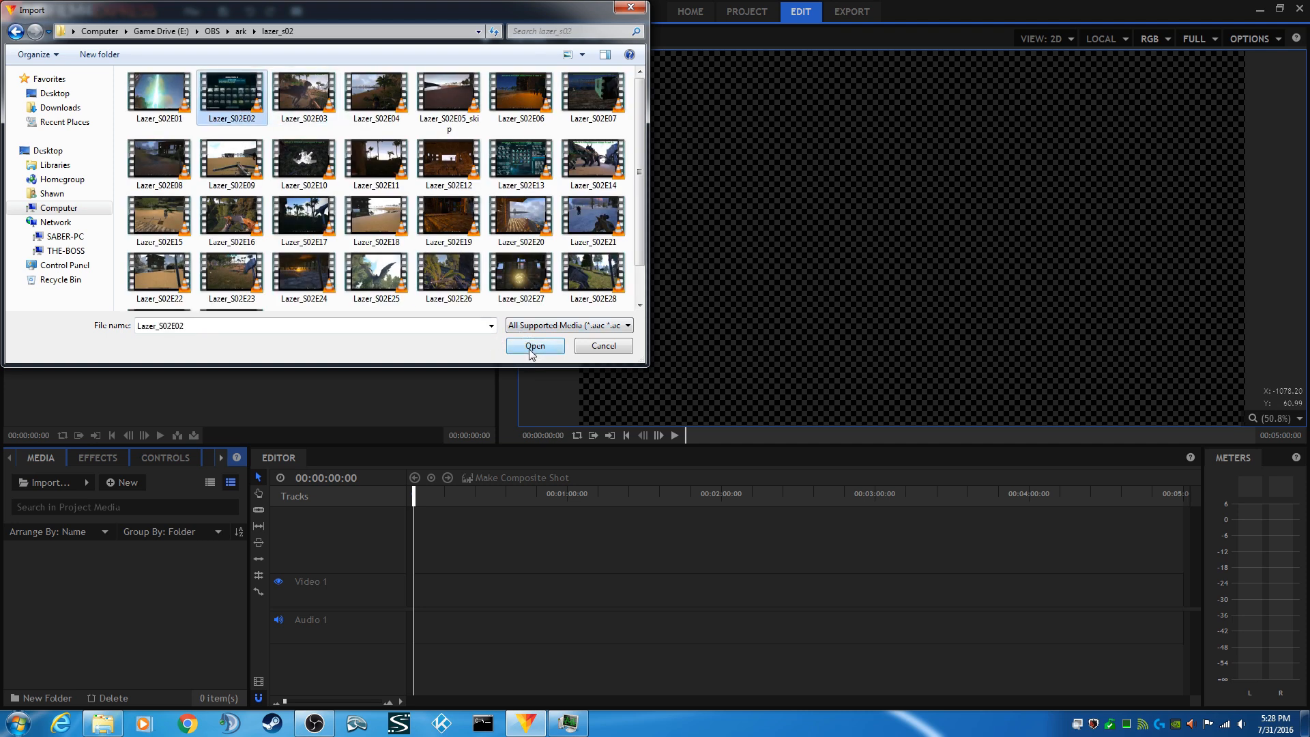
left_click(312, 99, "ctrl")
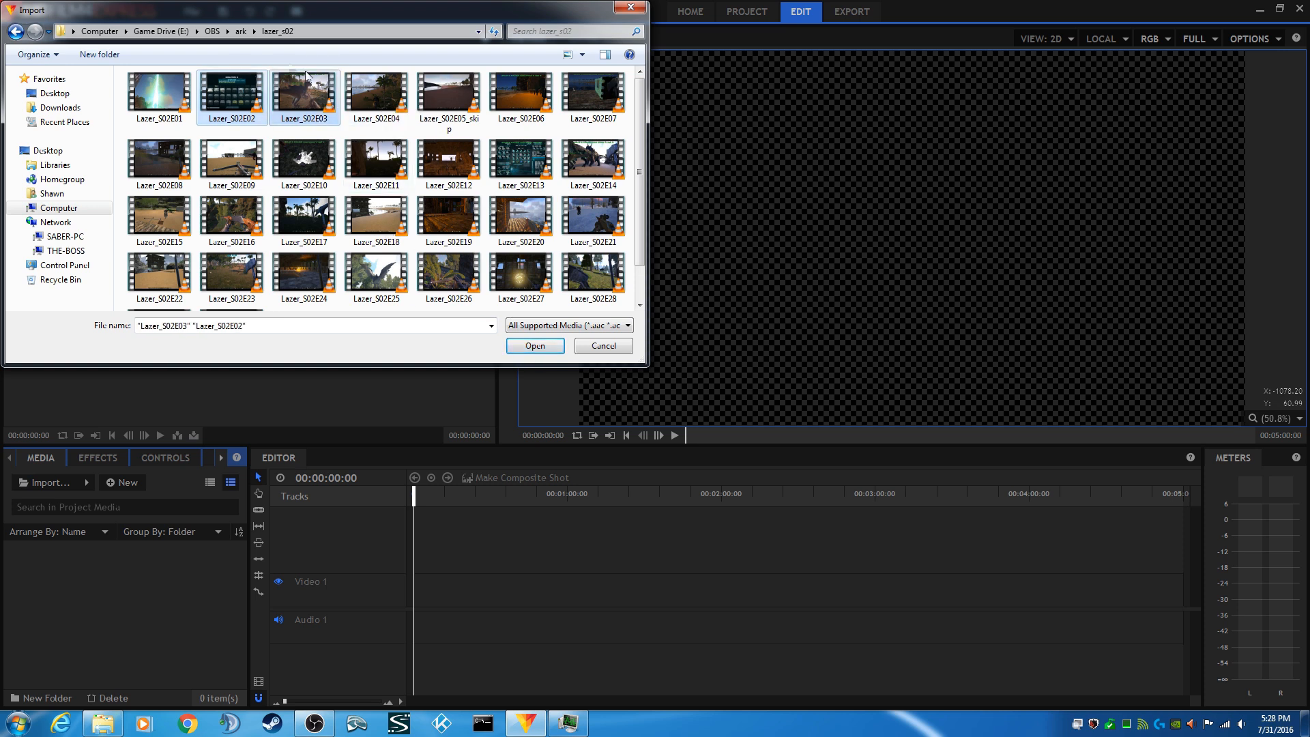
left_click(535, 345)
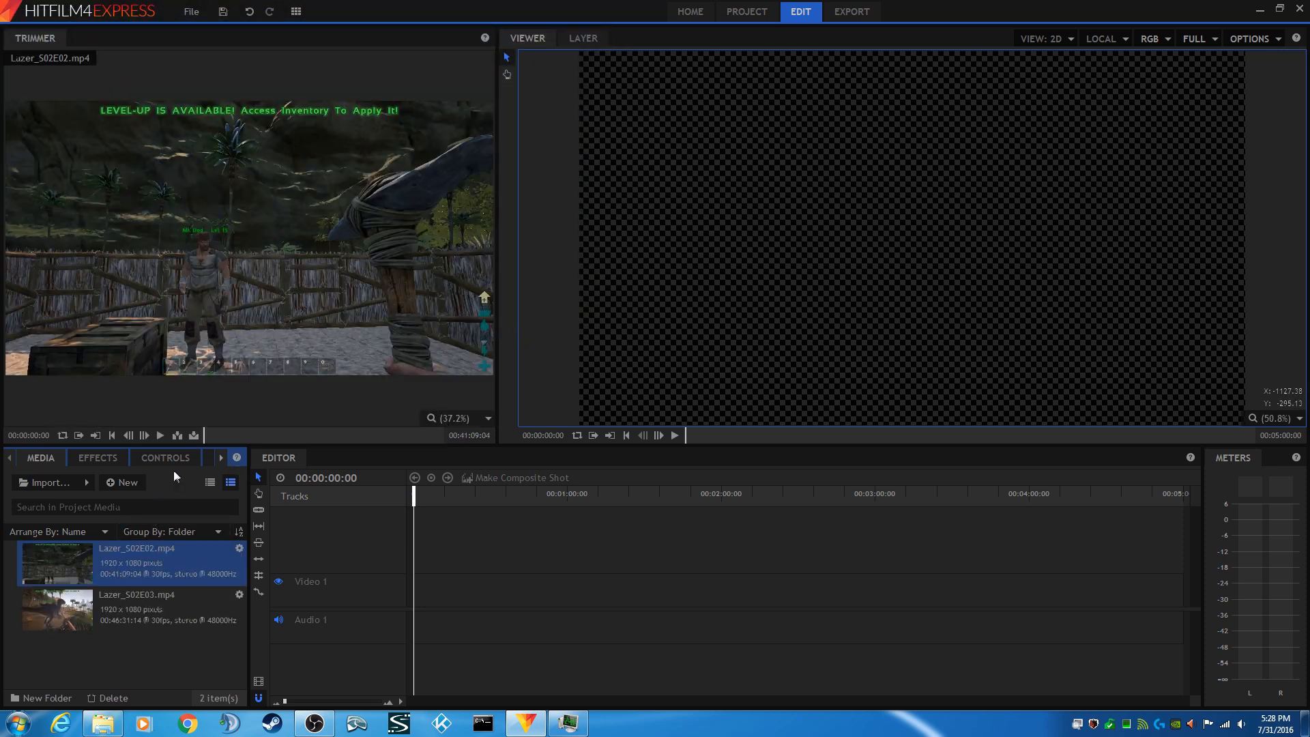
- Import the sarek_s02e02 video from the ark\sarek folder into the project media
left_click(56, 480)
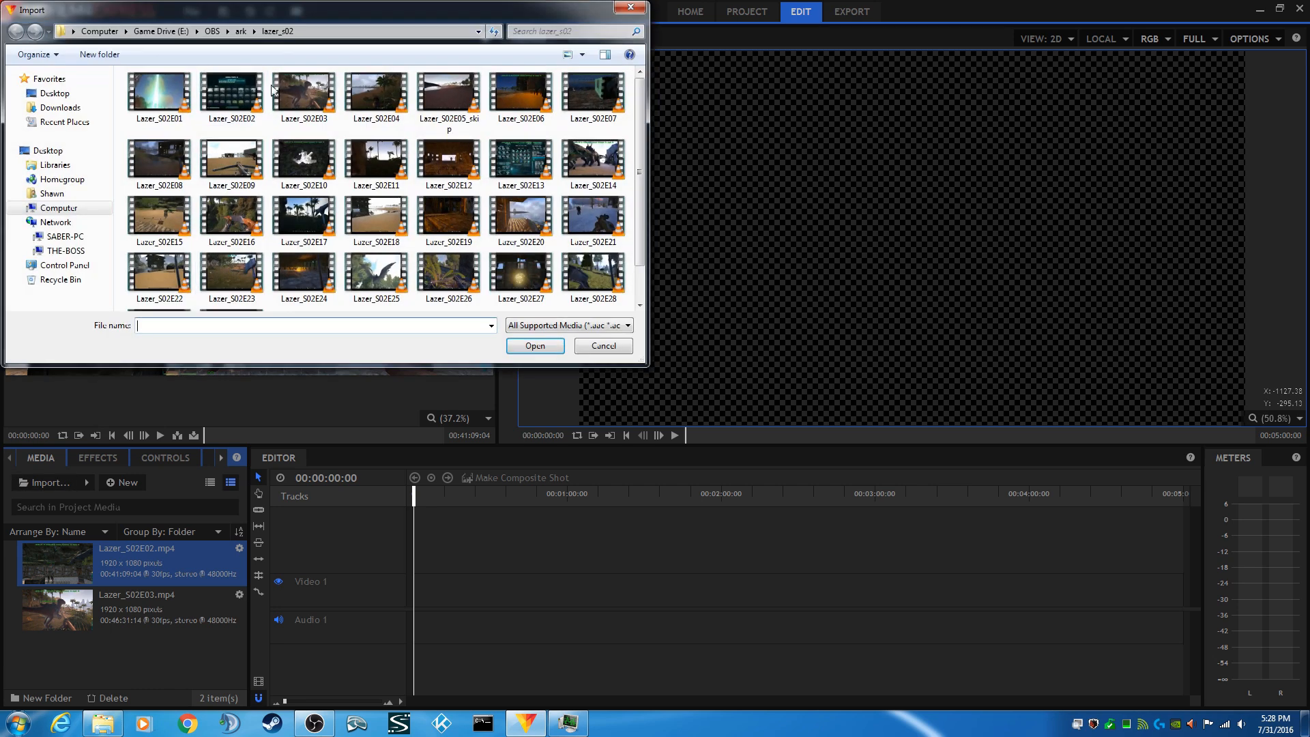
left_click(242, 31)
double_click(454, 109)
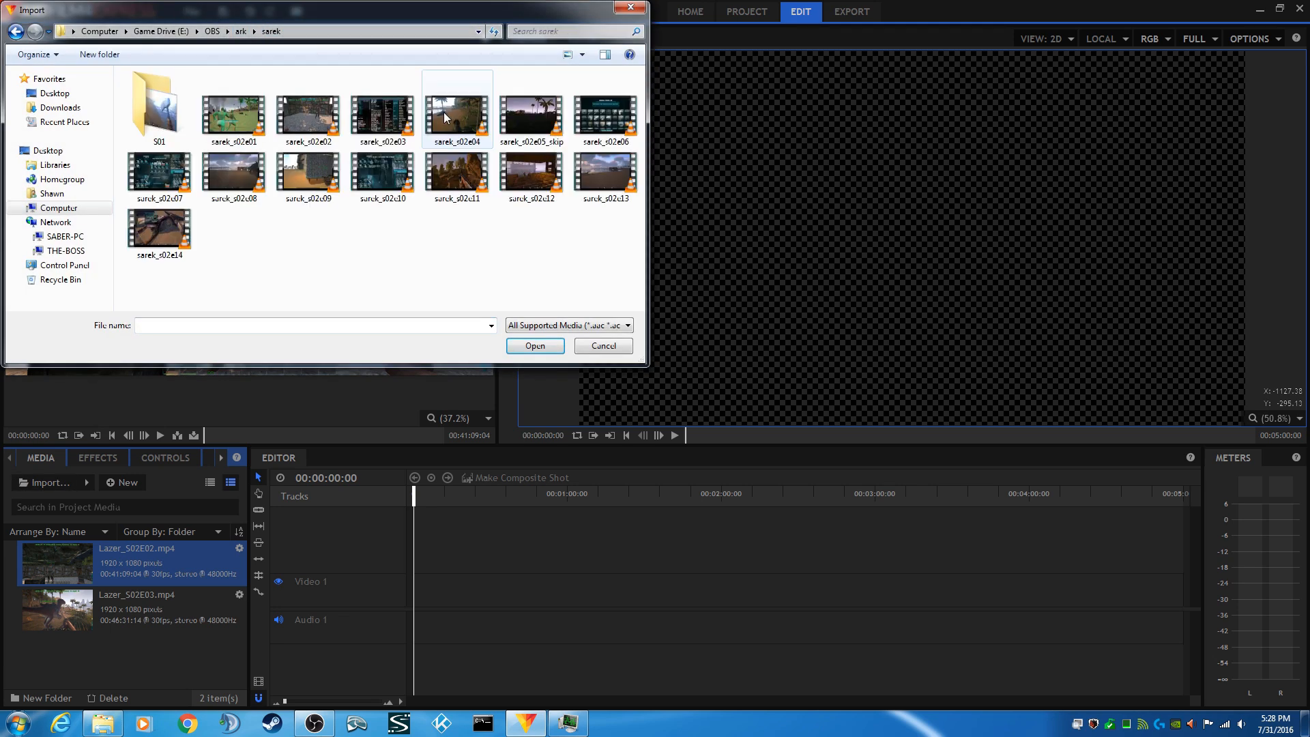
left_click(307, 113)
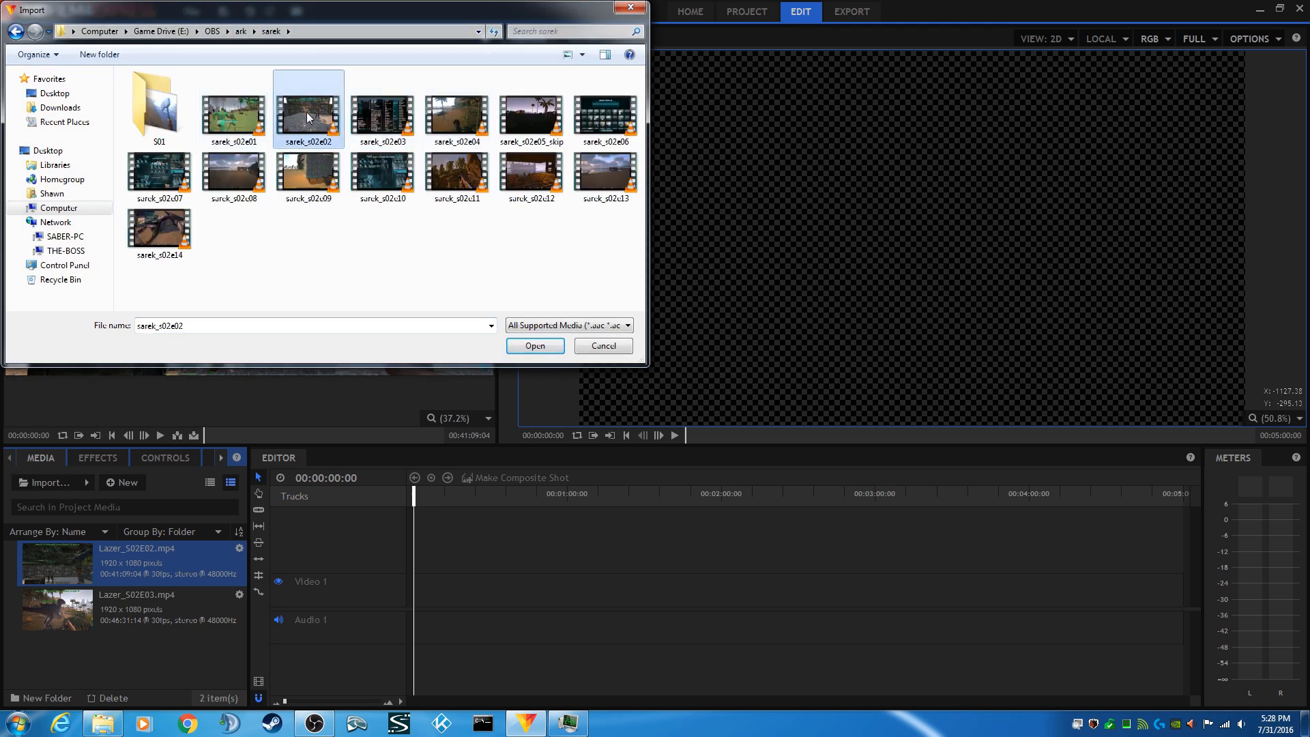
left_click(535, 348)
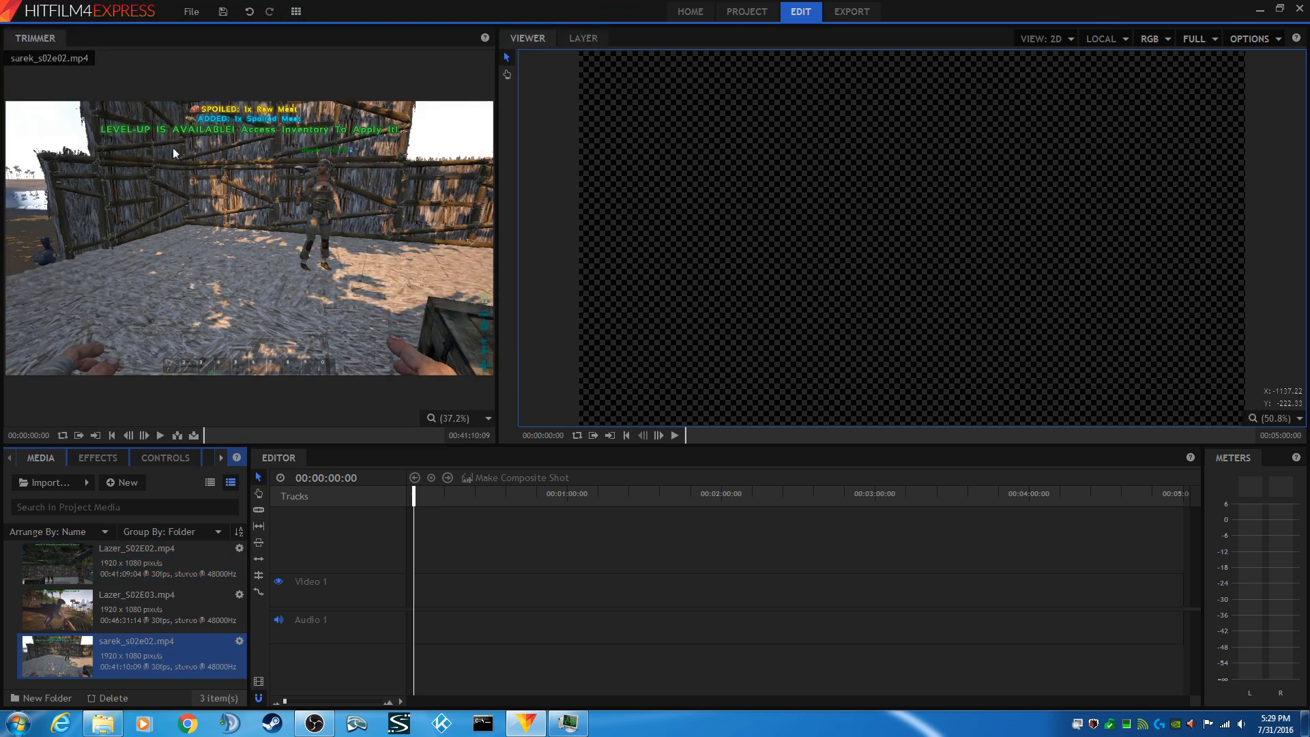
- Import the Intro_lazer_s02e01 video from the ark\assets folder into the project media
left_click(55, 483)
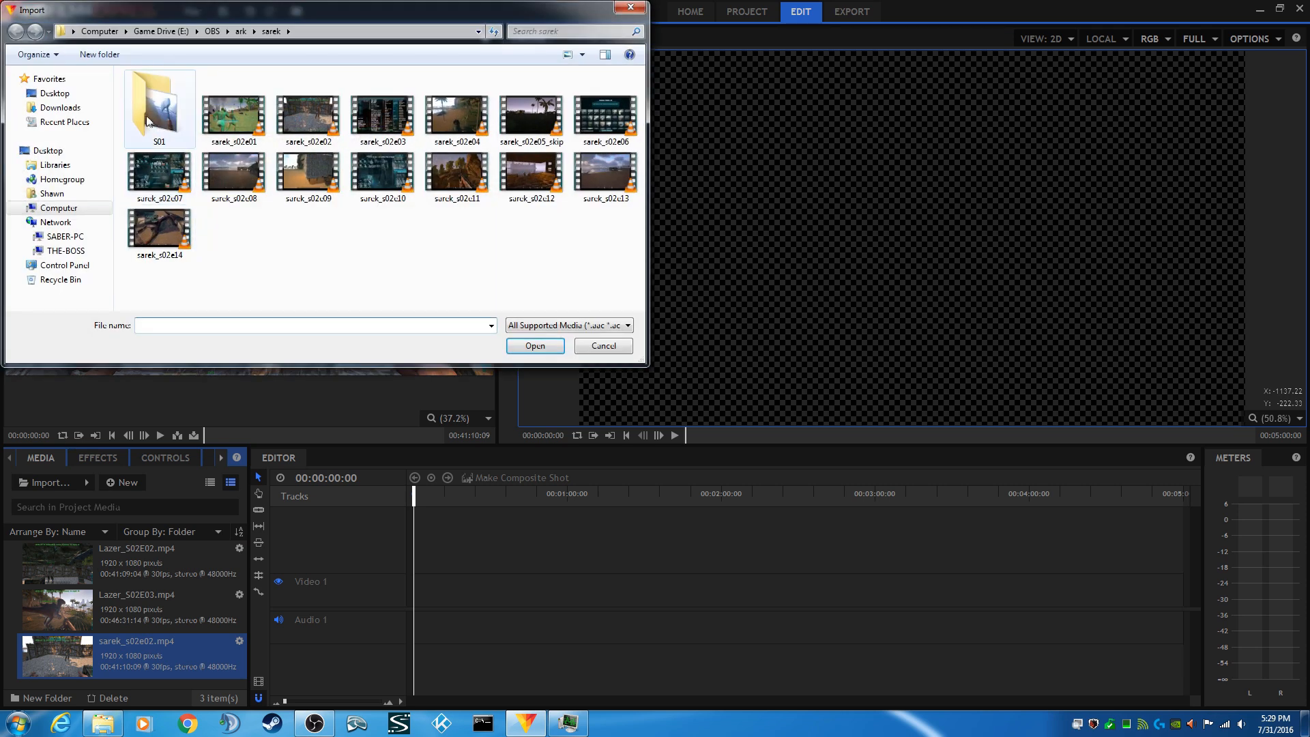
left_click(240, 32)
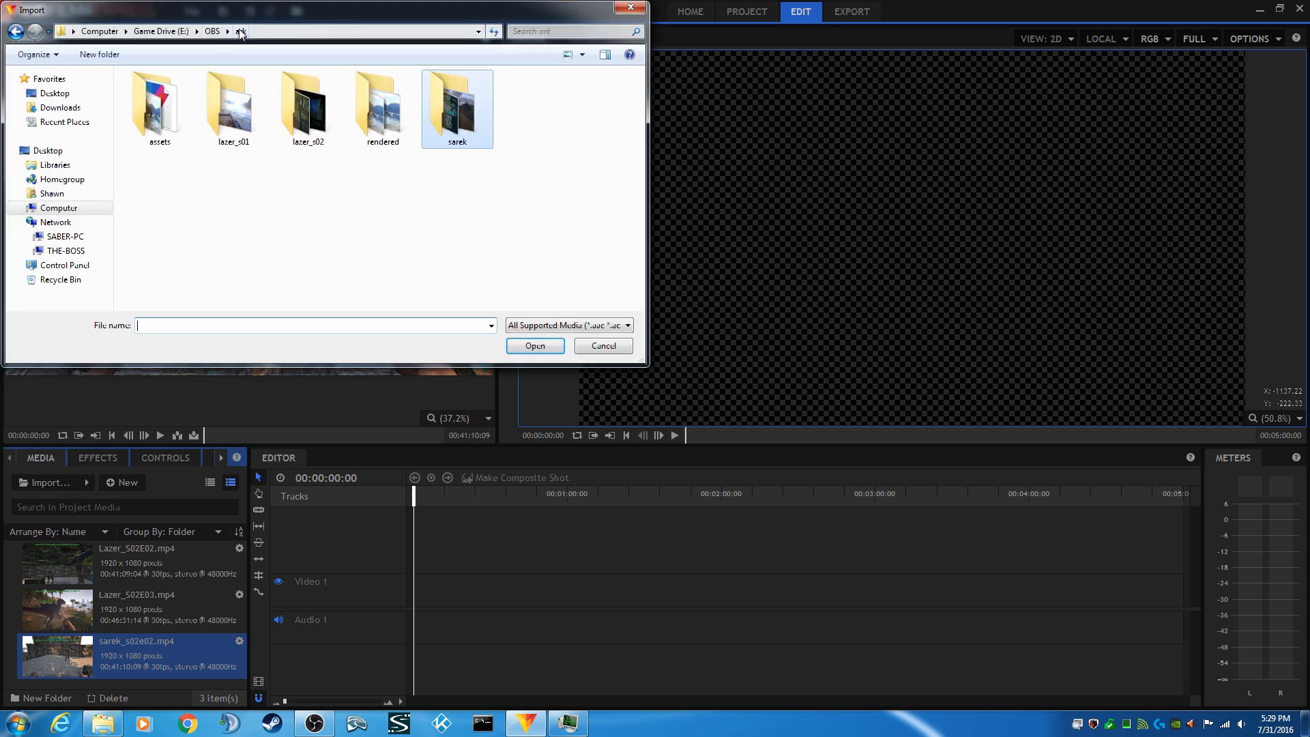
double_click(164, 101)
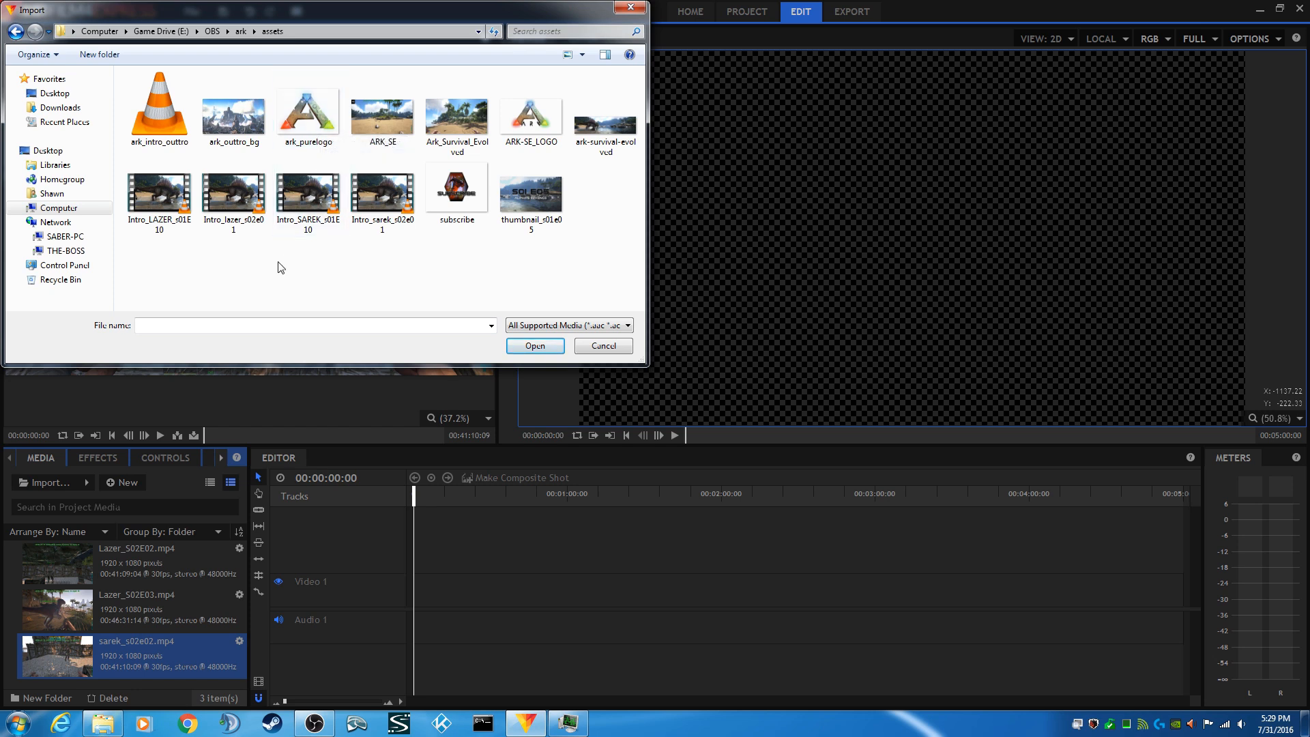
left_click(237, 192)
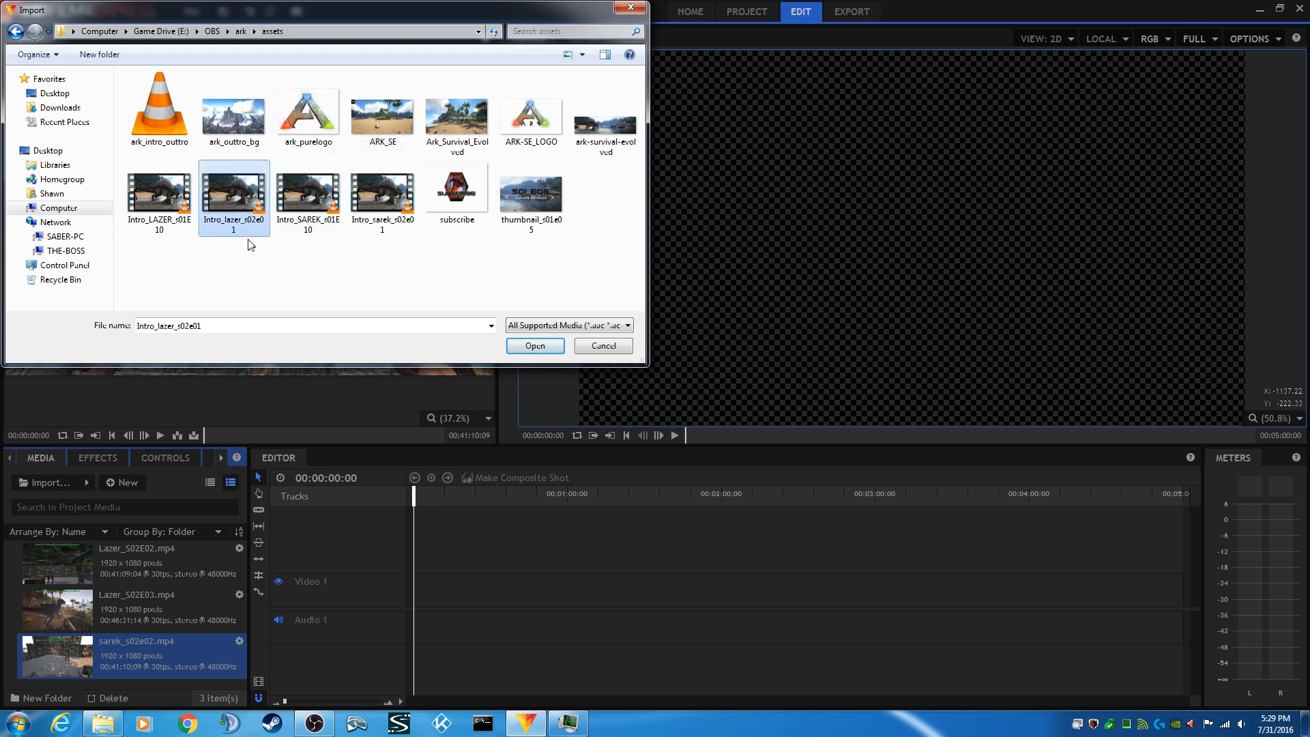
left_click(547, 346)
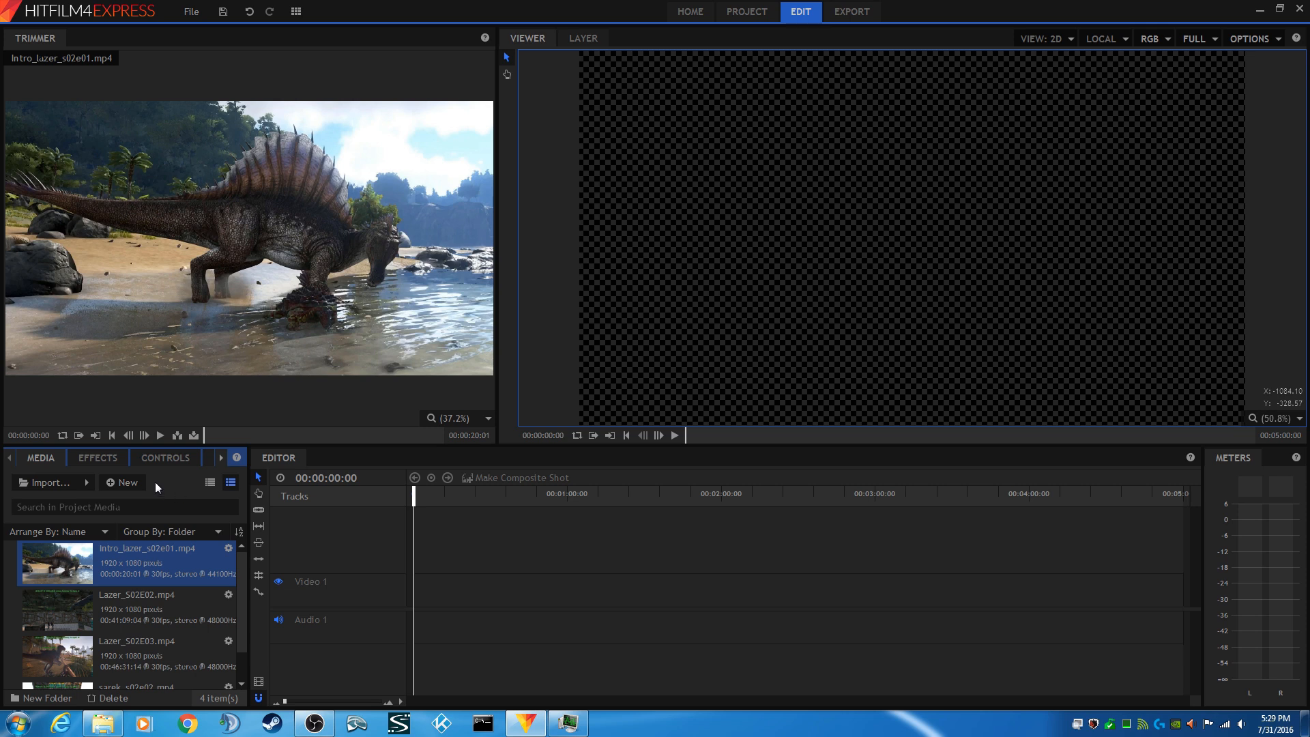
- Create a composite shot named Outtro_Generic with the 1080p Full HD @ 30 fps template and a duration of 00:00:30:00
left_click(127, 490)
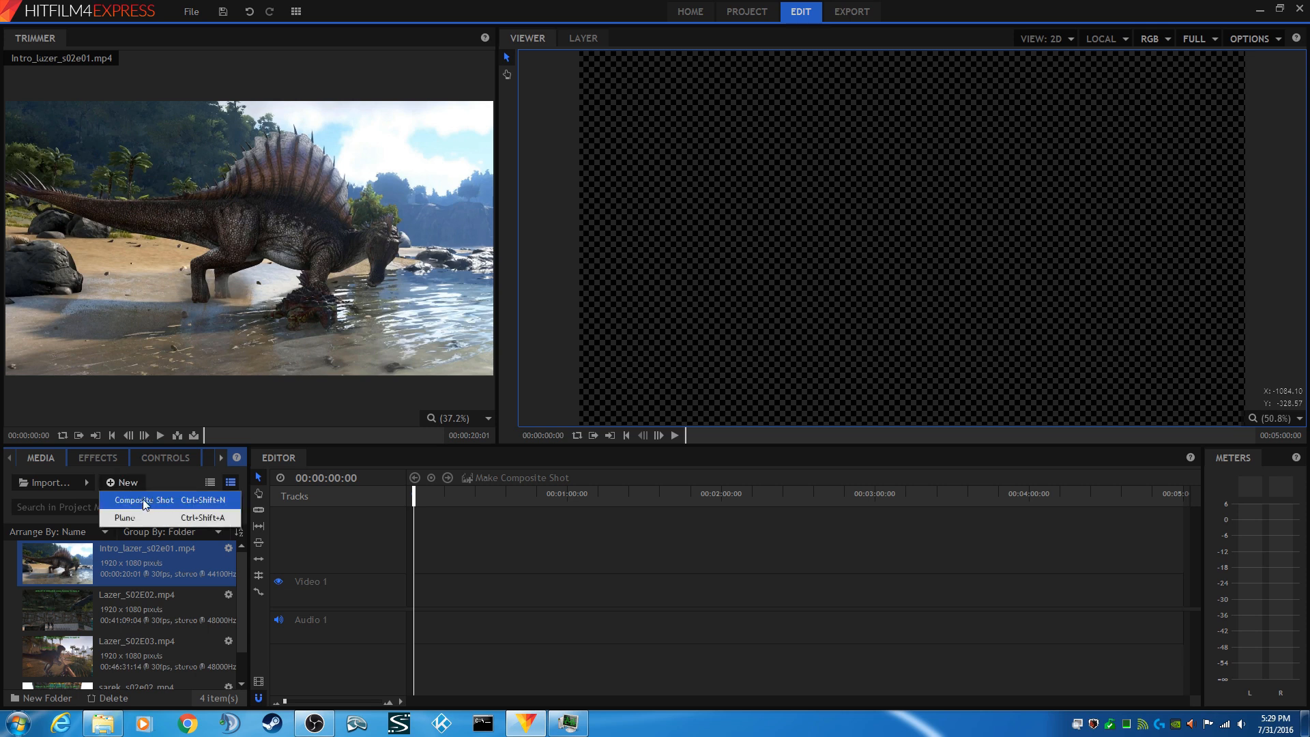
left_click(142, 498)
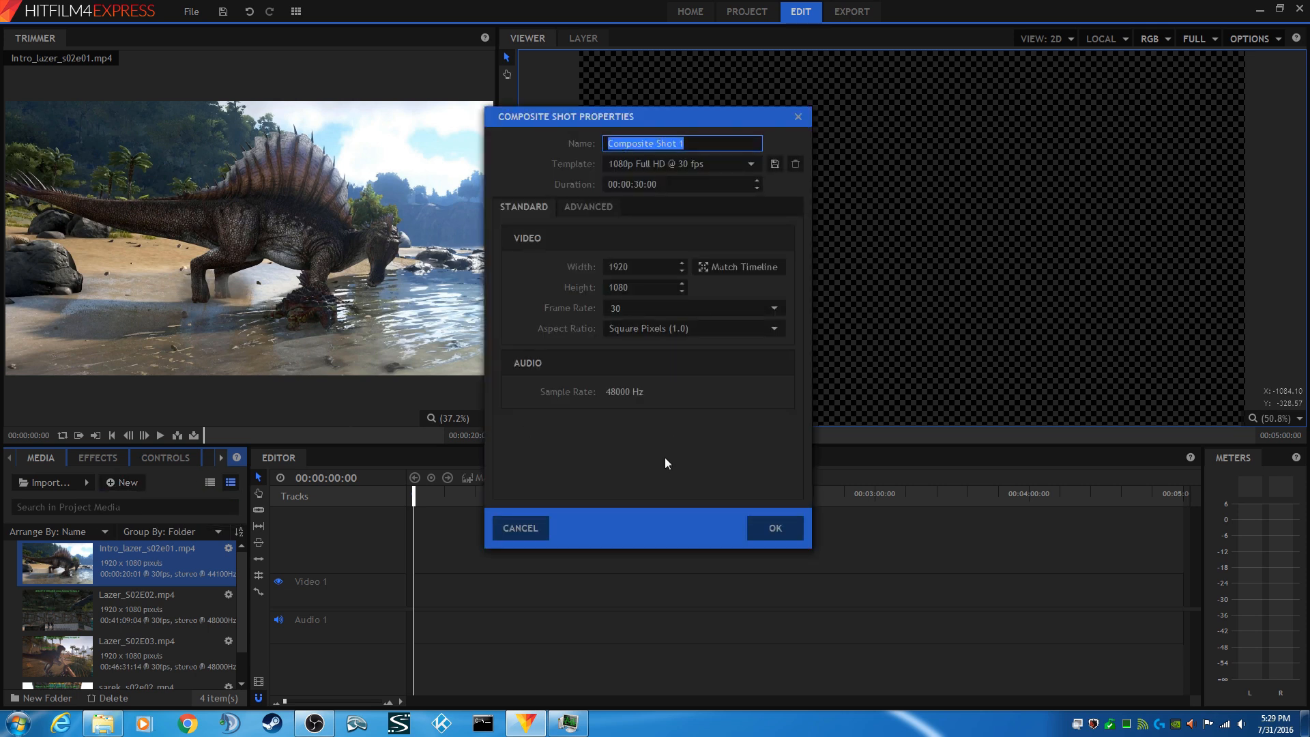
type("Outtro_")
type("Generic")
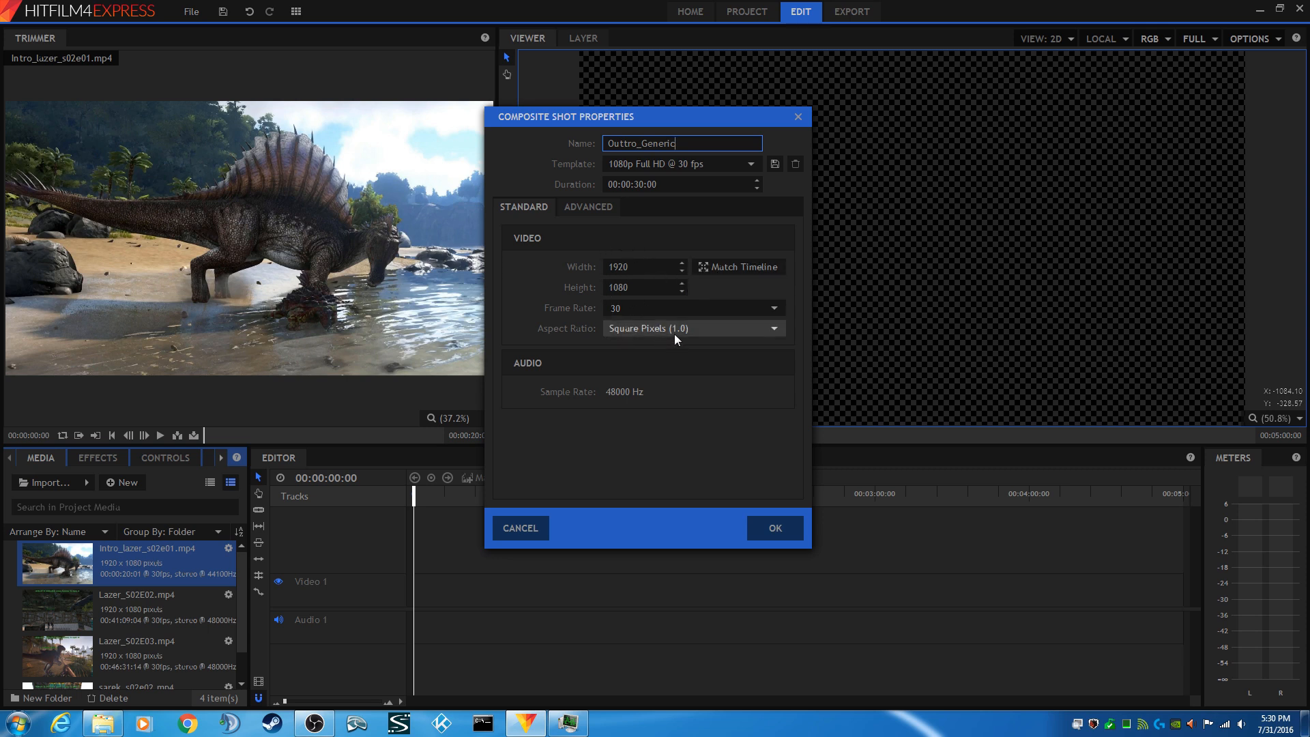
left_click(596, 207)
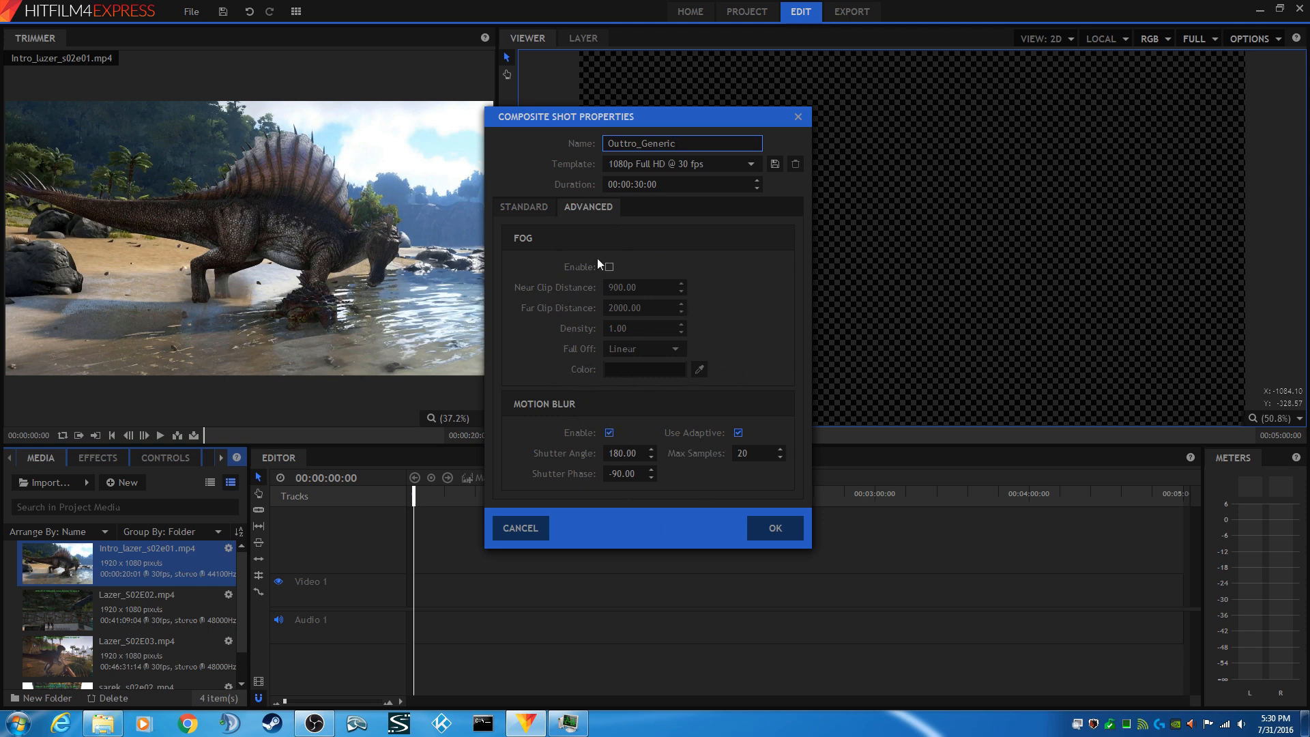
left_click(530, 206)
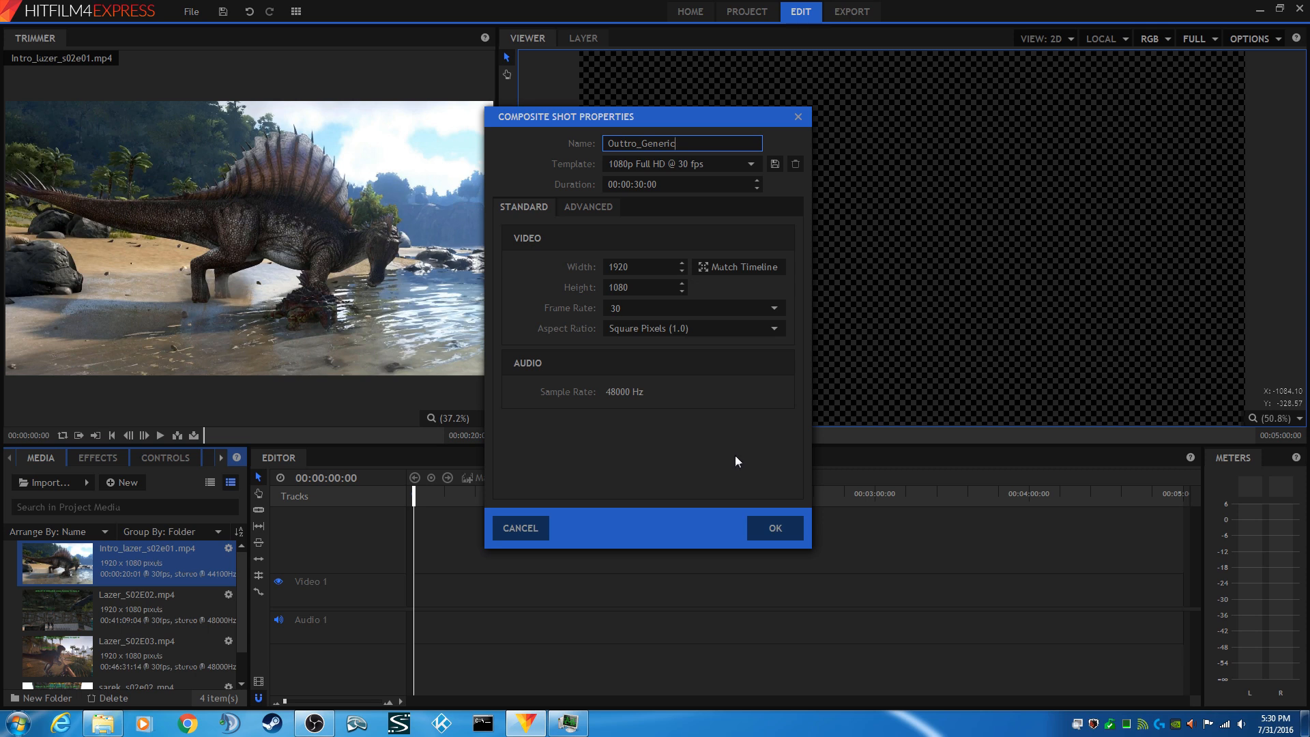
left_click(772, 526)
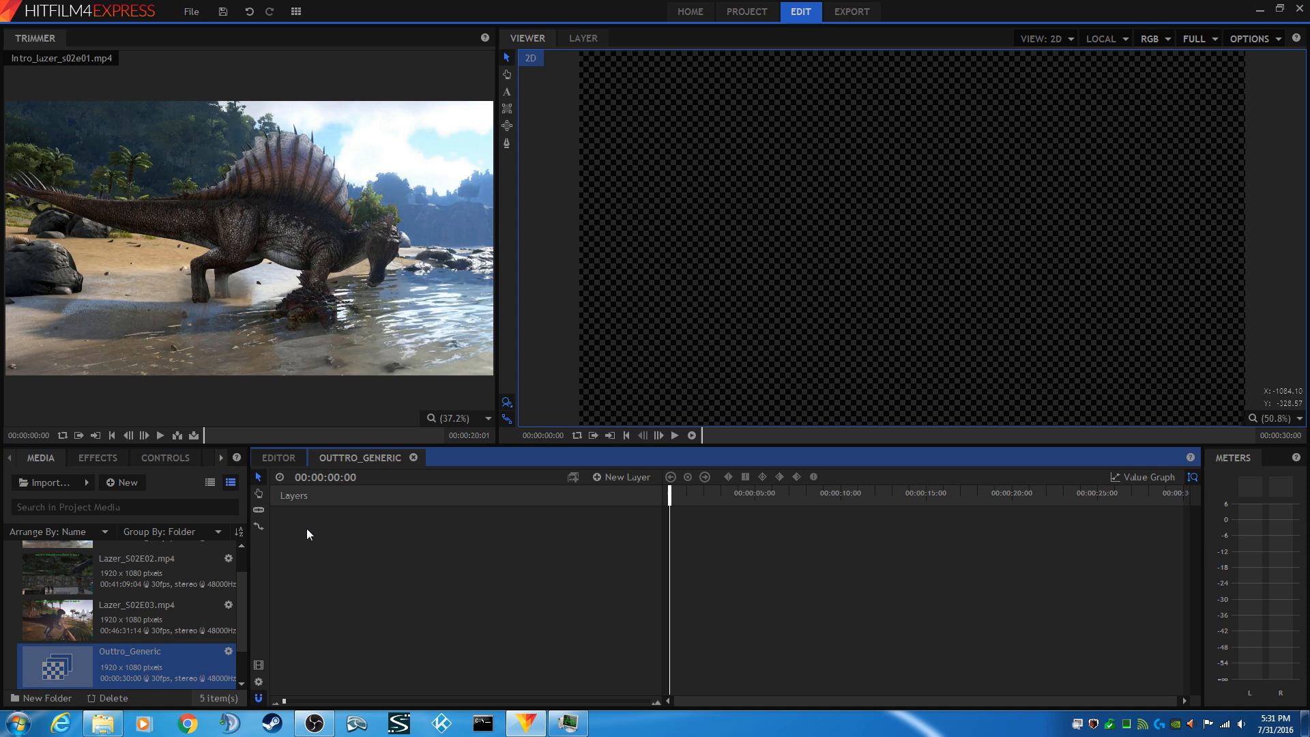
- Import ark_intro_outtro, ark_outtro_bg, ark_purelogo and subscribe from the assets folder into the project media
left_click(58, 481)
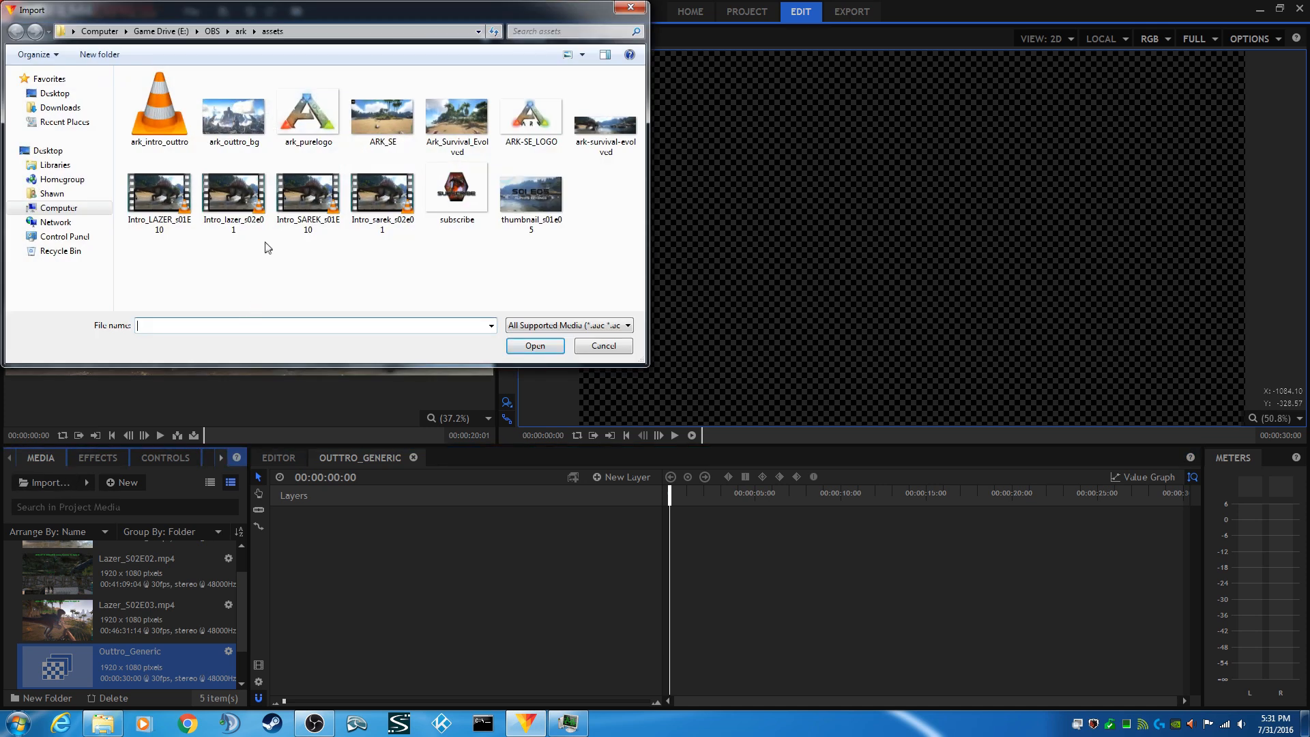
left_click(236, 117)
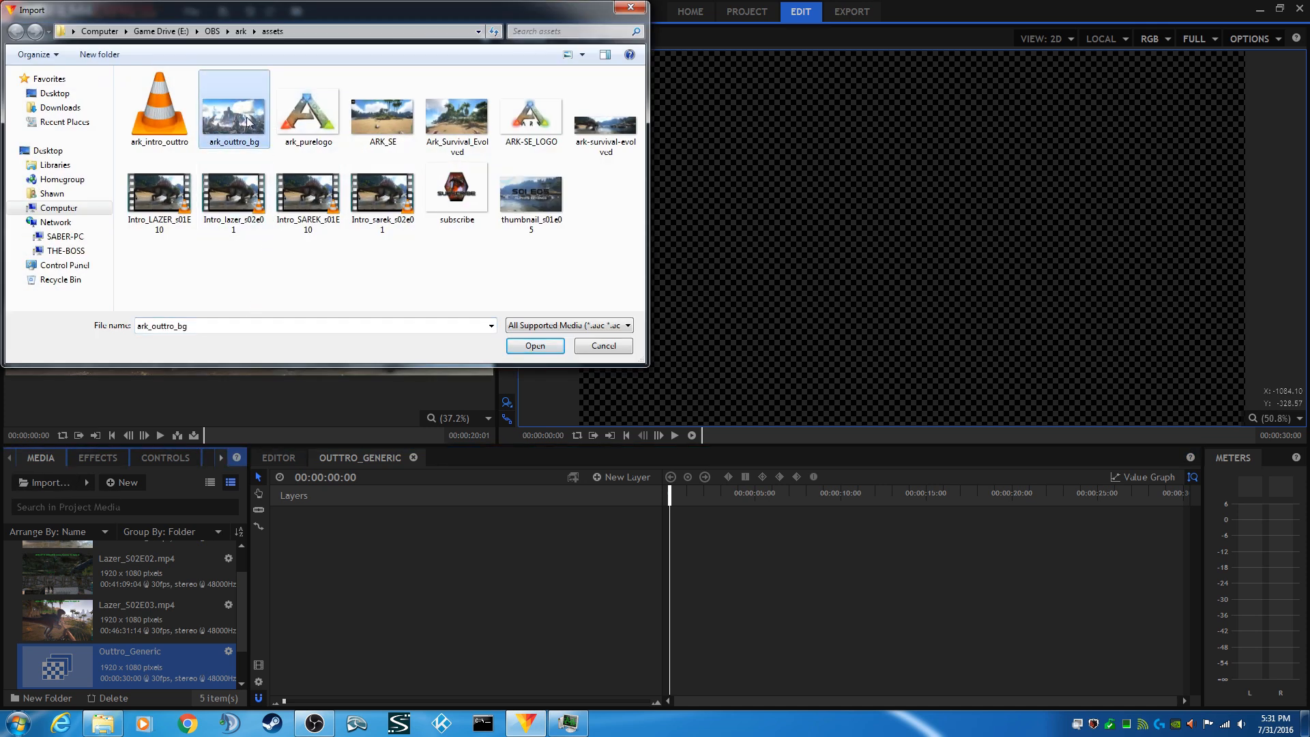
left_click(163, 118, "ctrl")
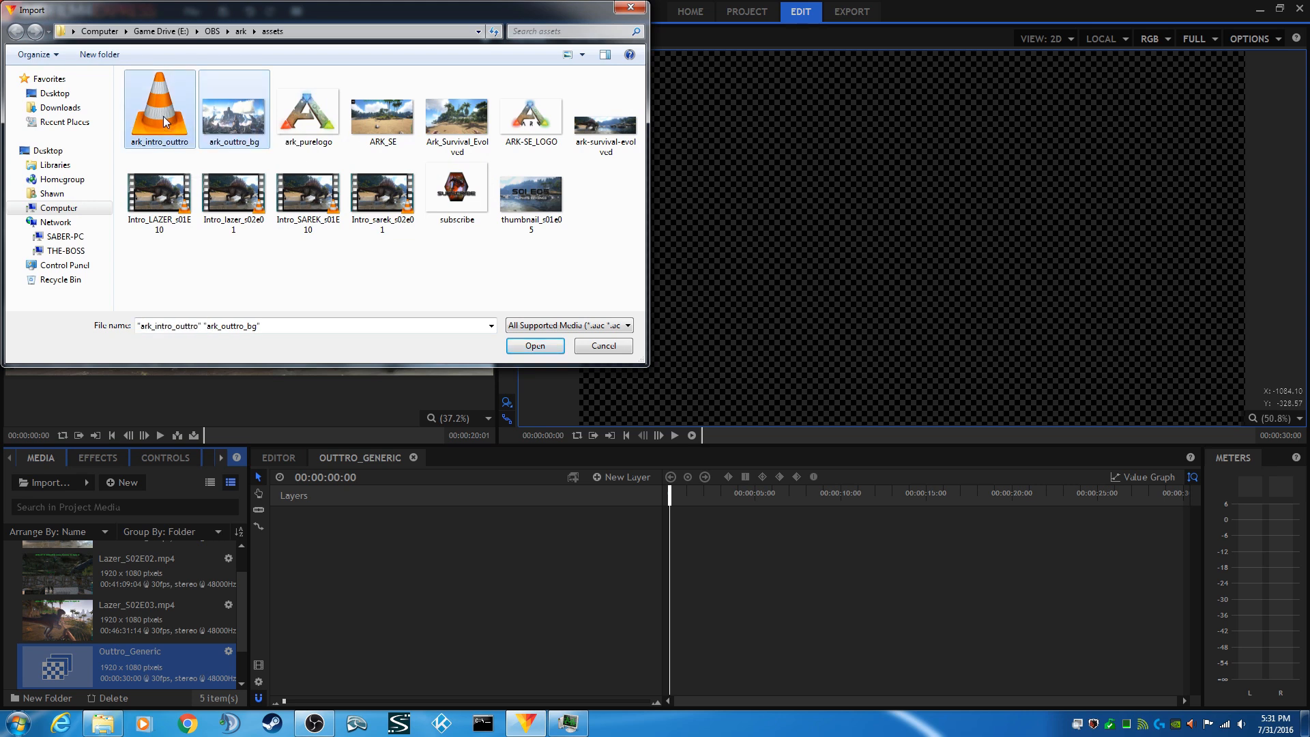
left_click(305, 117, "ctrl")
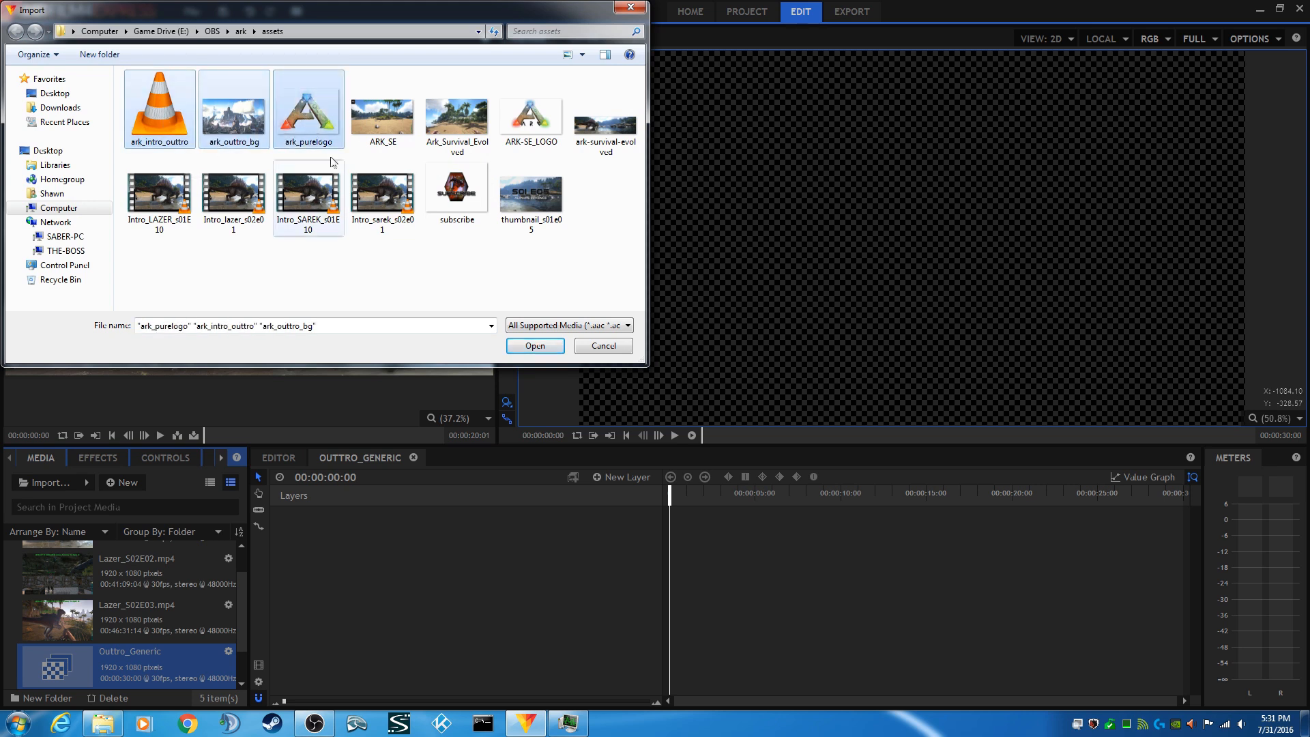
left_click(455, 185, "ctrl")
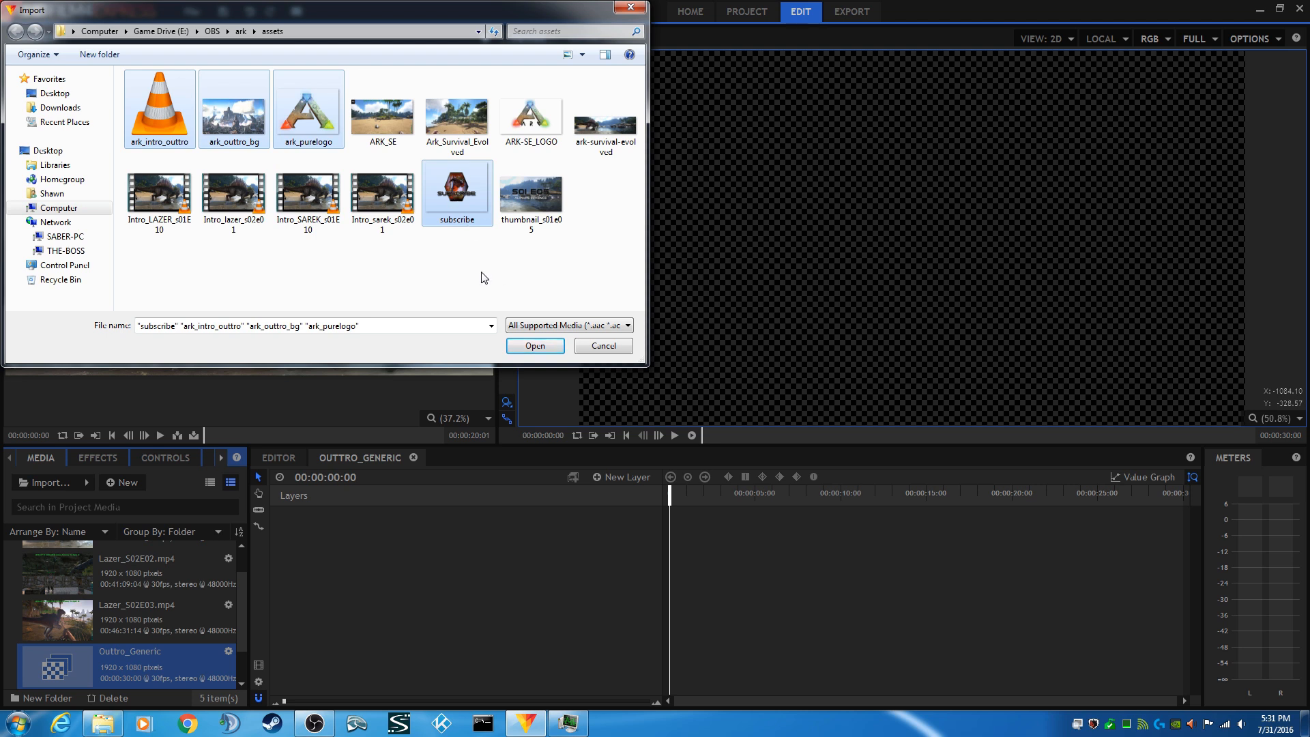
left_click(534, 348)
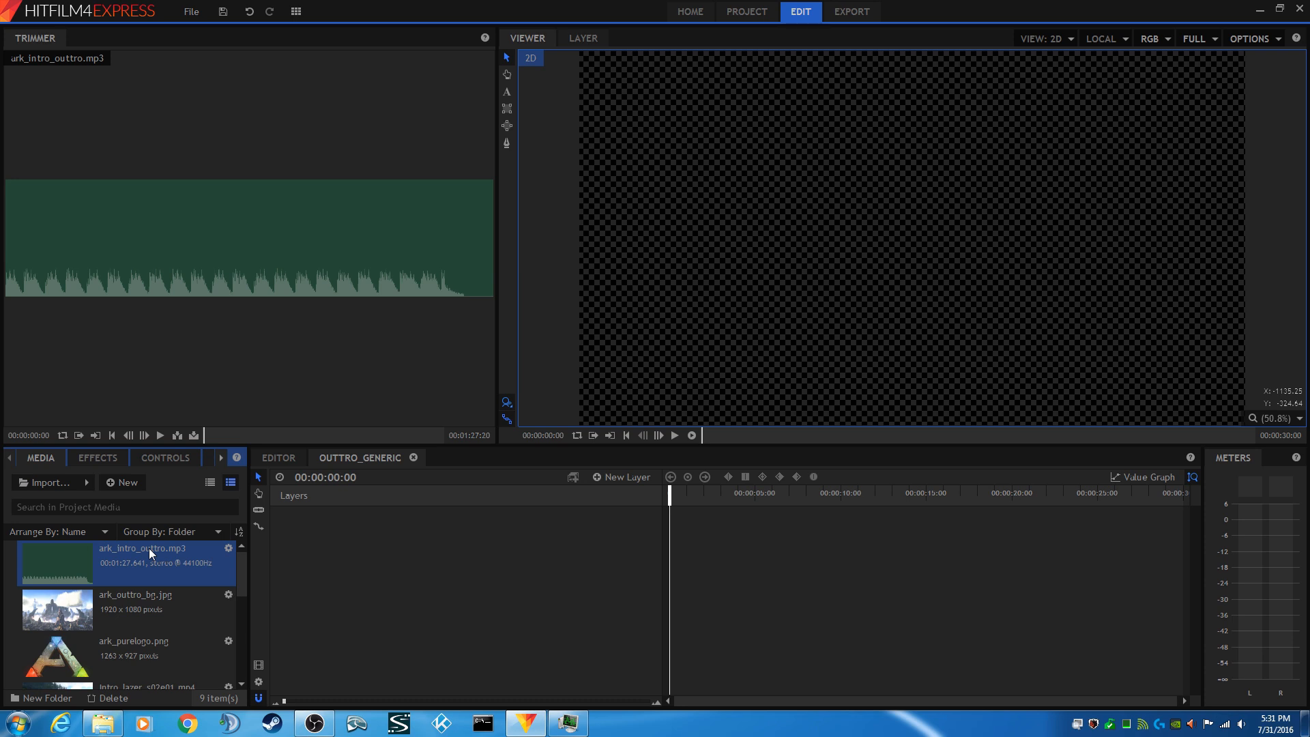
- Set the in point of ark_intro_outtro.mp3 at 00:00:30:00 and add the audio as a layer in the Outtro_Generic composite shot
left_click(81, 434)
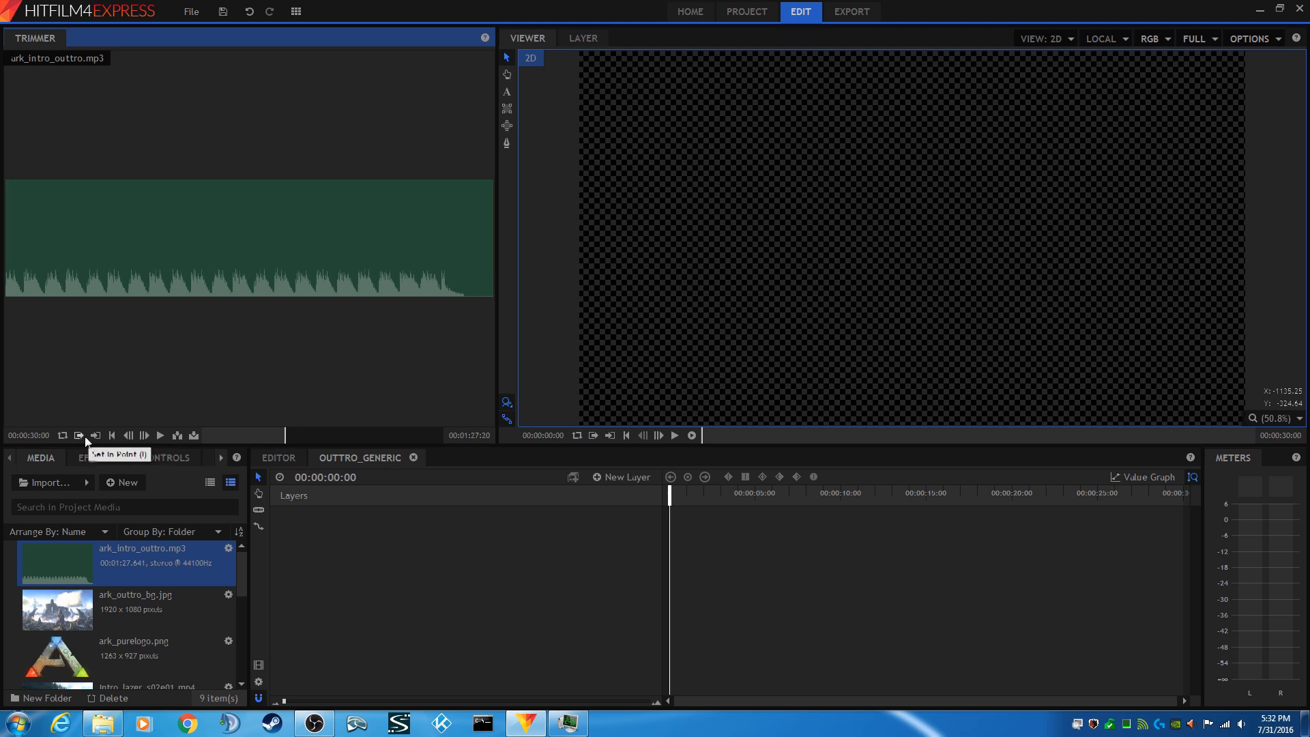
left_click(178, 435)
left_click(626, 435)
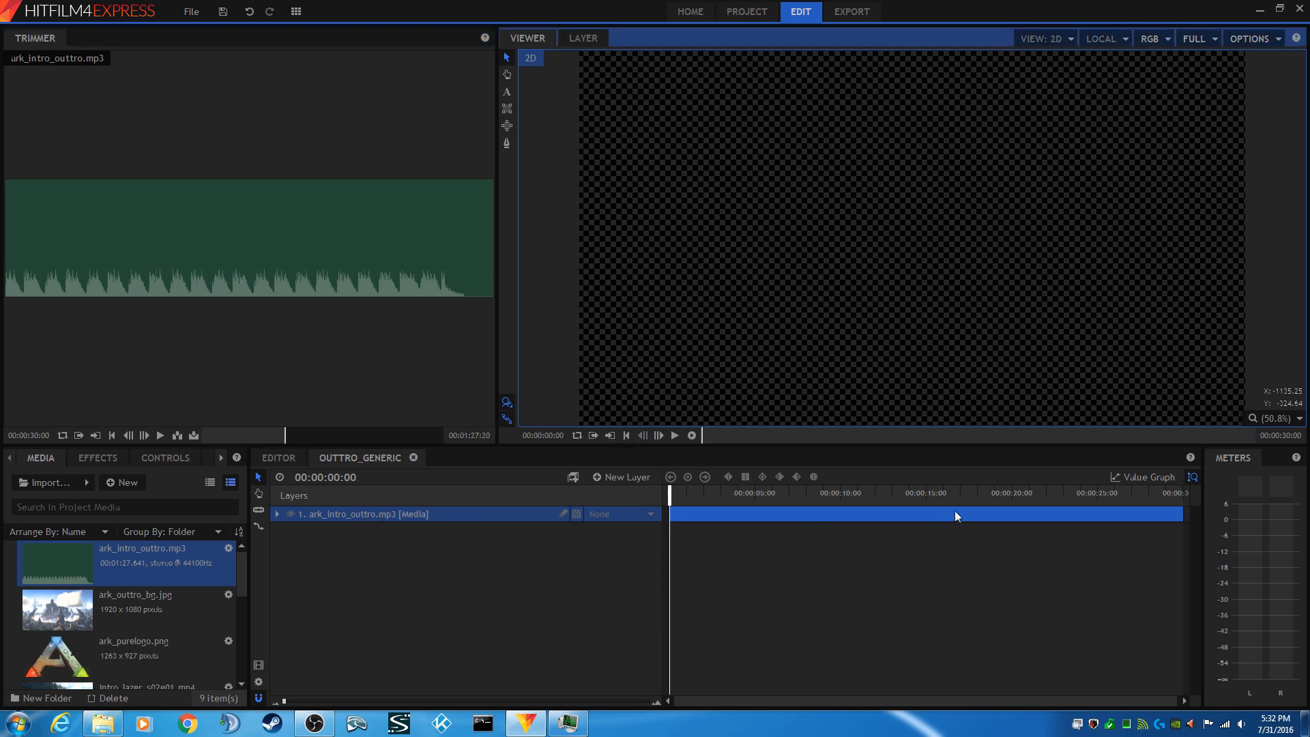
left_click(1148, 513)
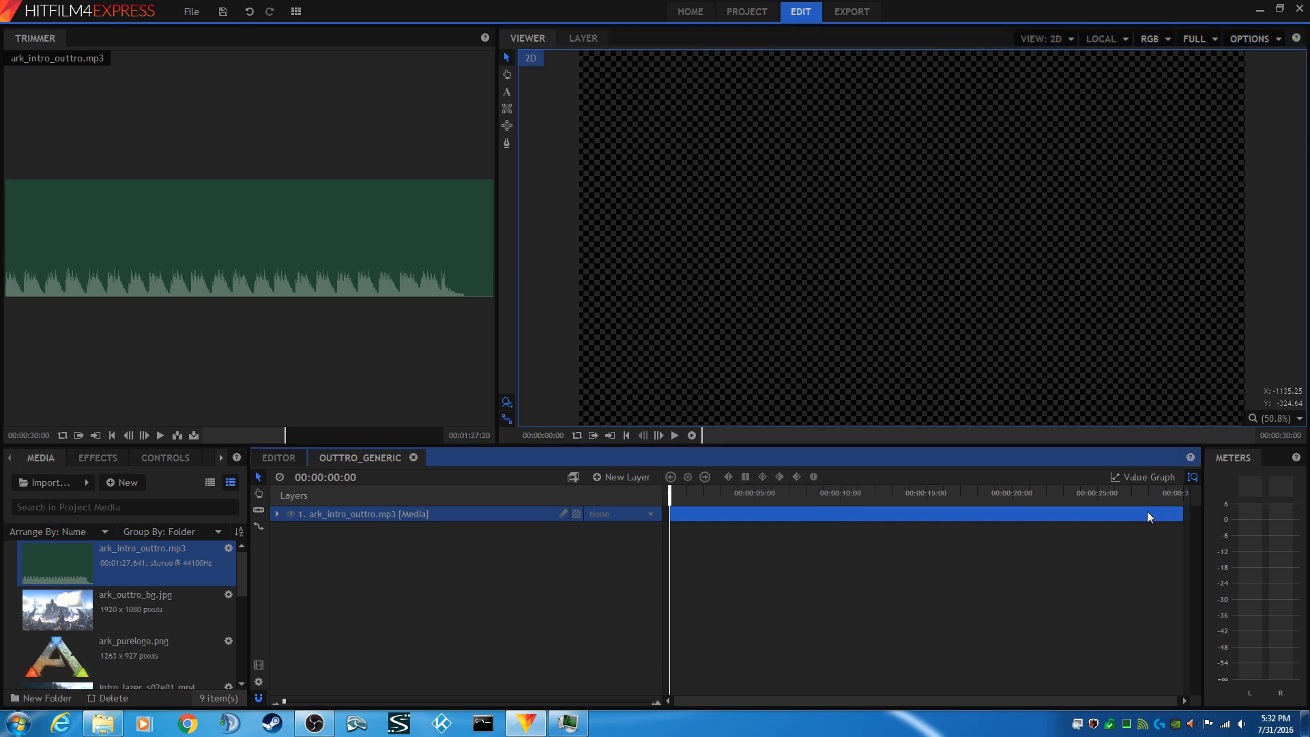
- Add an audio Level keyframe at 00:00:27:00 on the ark_intro_outtro.mp3 layer
left_click(1148, 492)
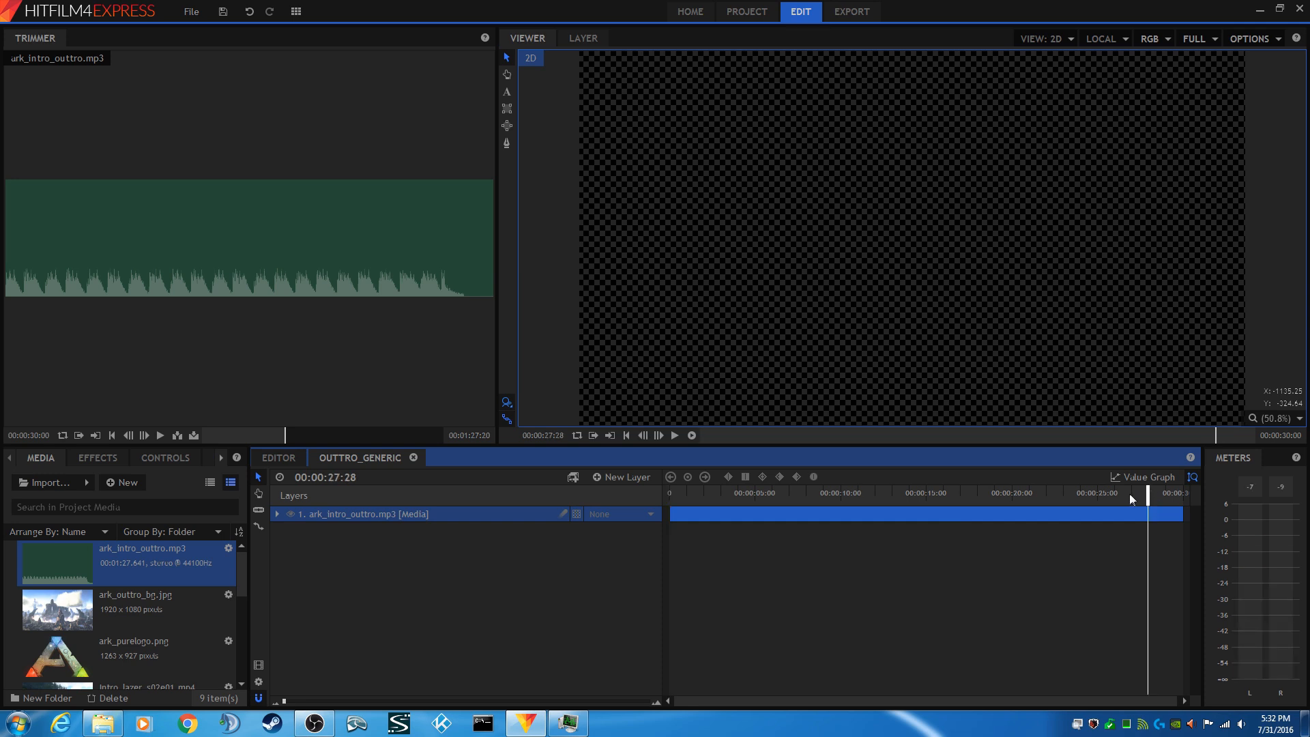
left_click(1131, 493)
left_click(657, 436)
left_click(658, 435)
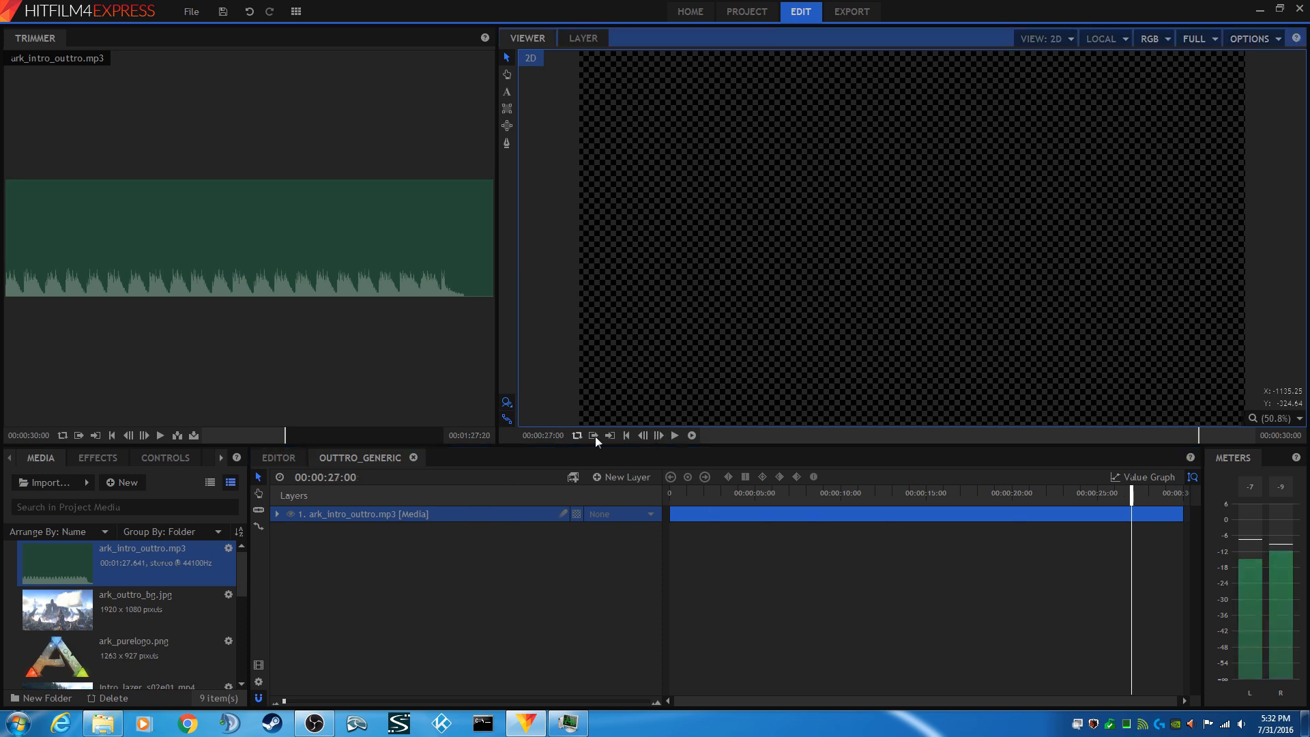
left_click(277, 514)
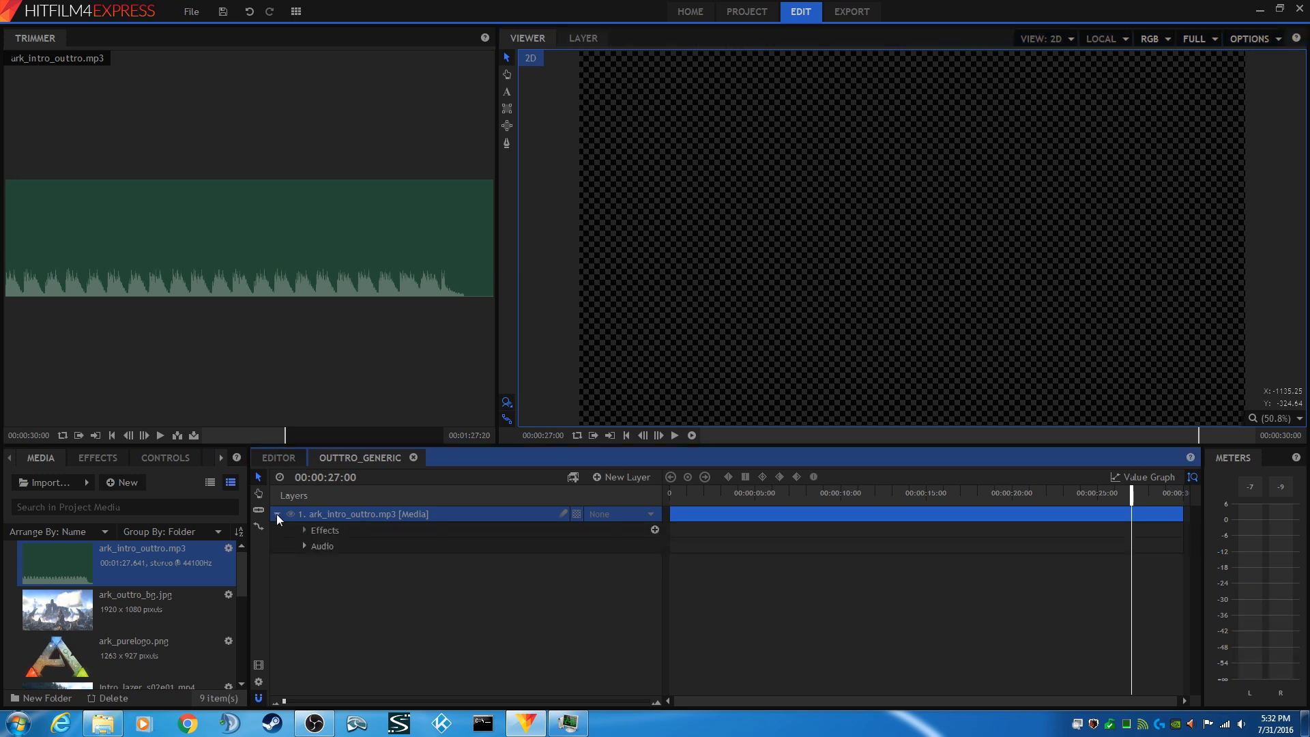
left_click(303, 545)
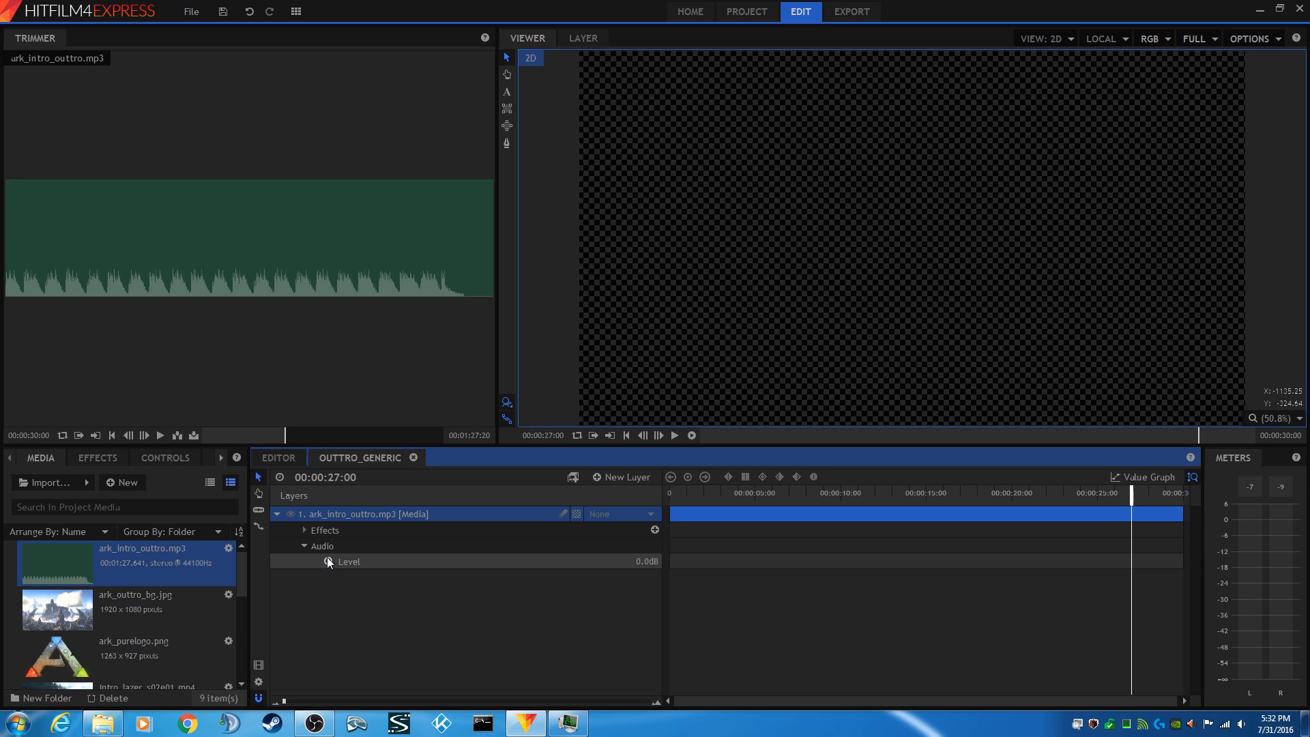
left_click(328, 561)
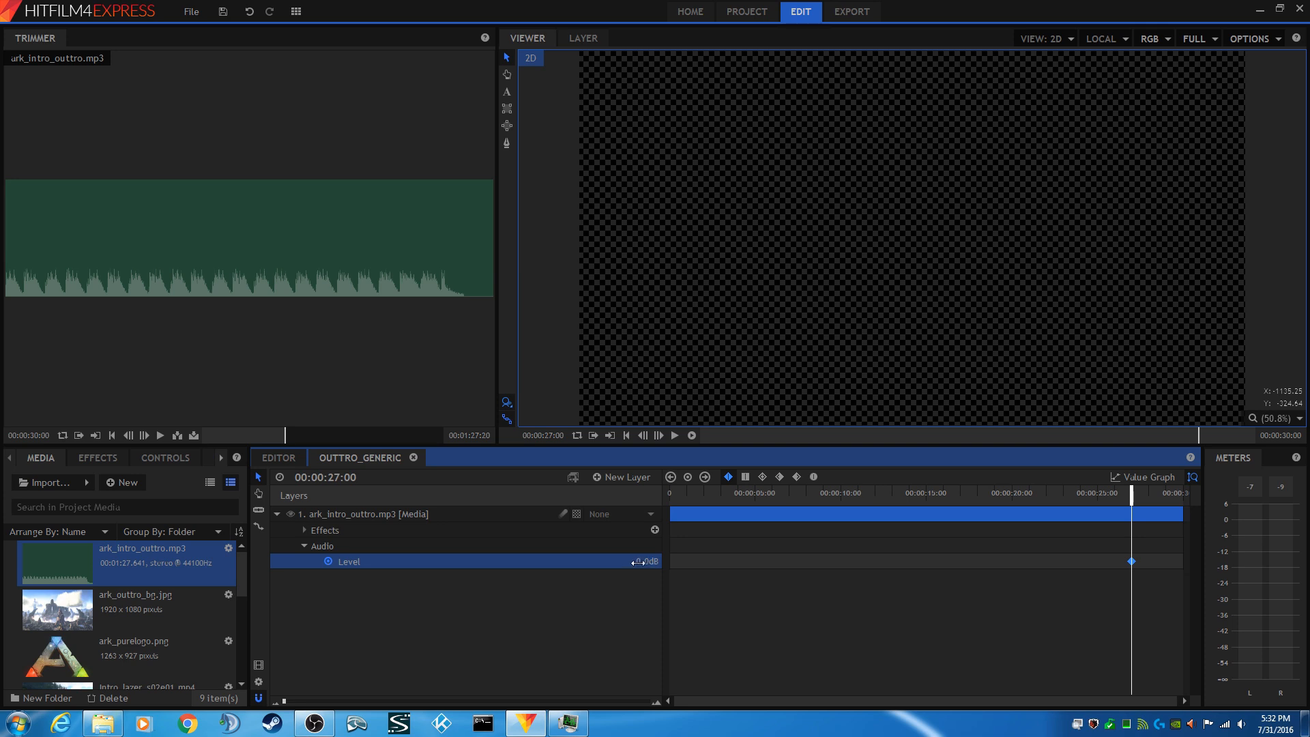
- Set the music layer's audio Level to -60.0 dB at the last frame, 00:00:29:29, to fade it out
left_click(1174, 494)
left_click_drag(1173, 494, 1194, 494)
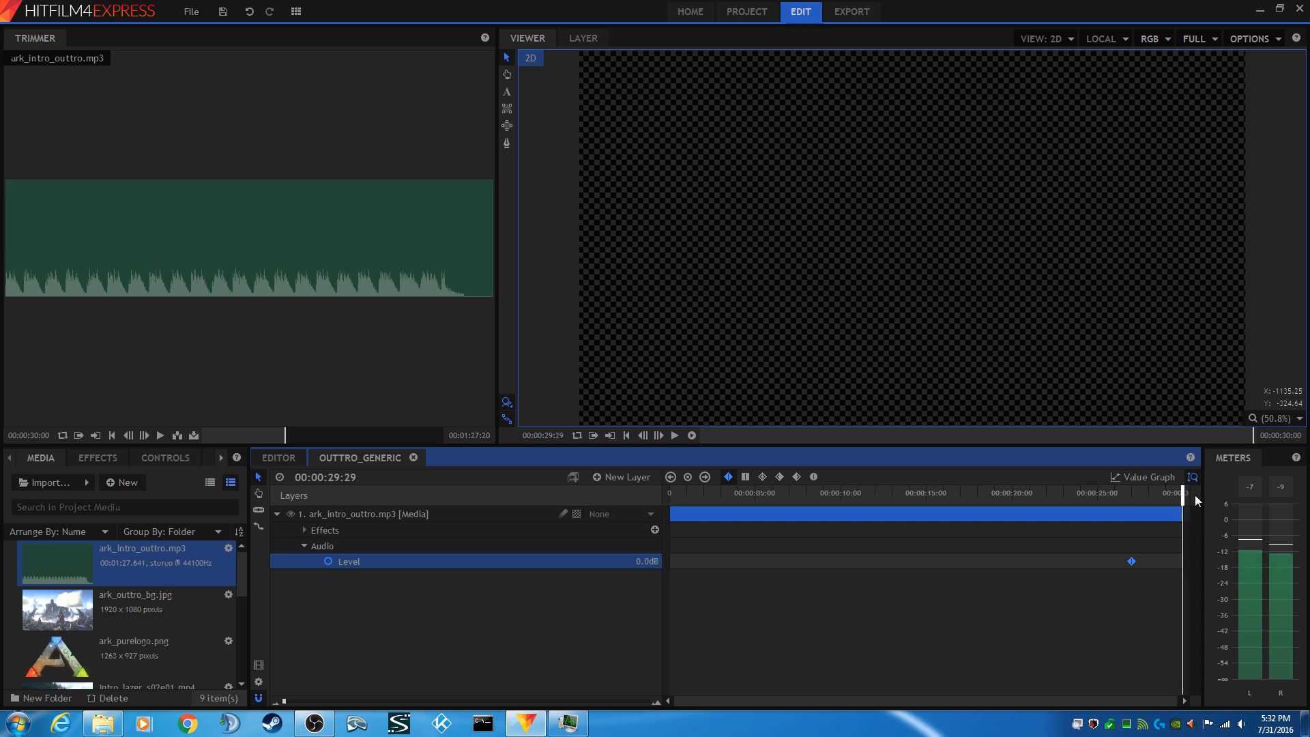
left_click(658, 436)
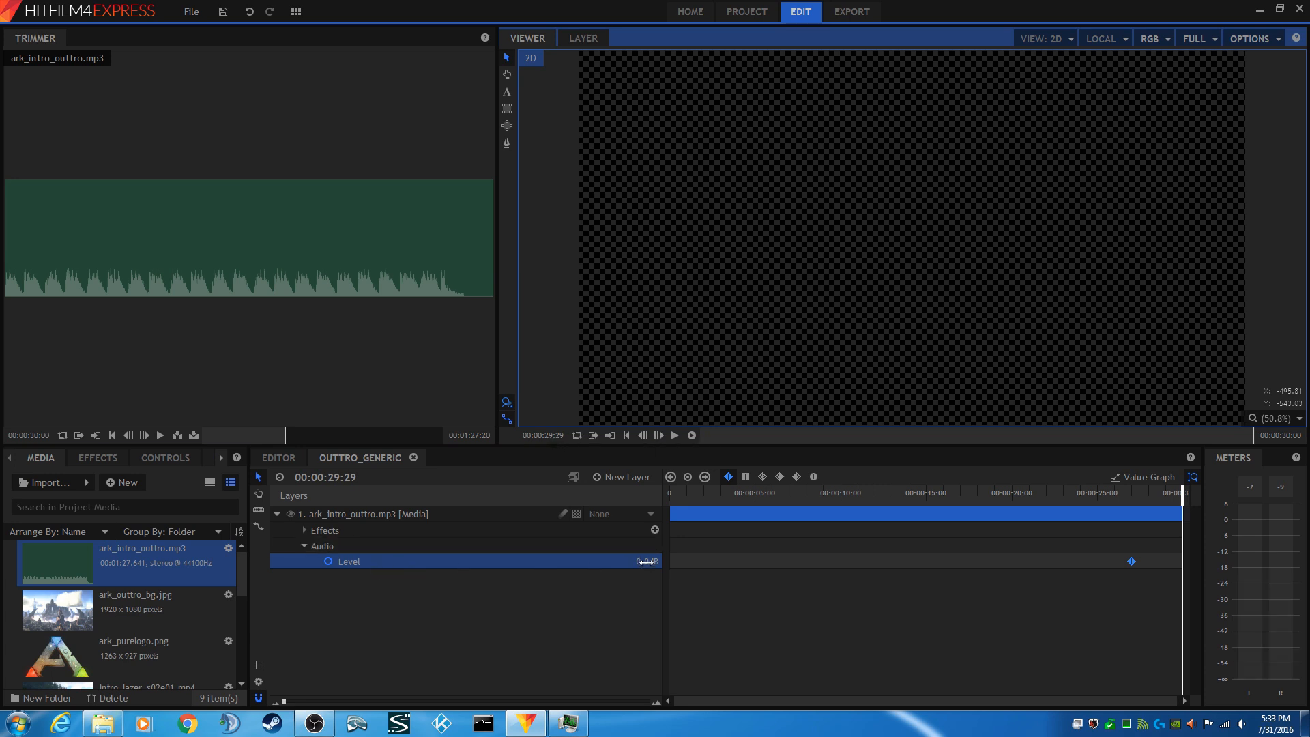
left_click_drag(646, 562, 638, 562)
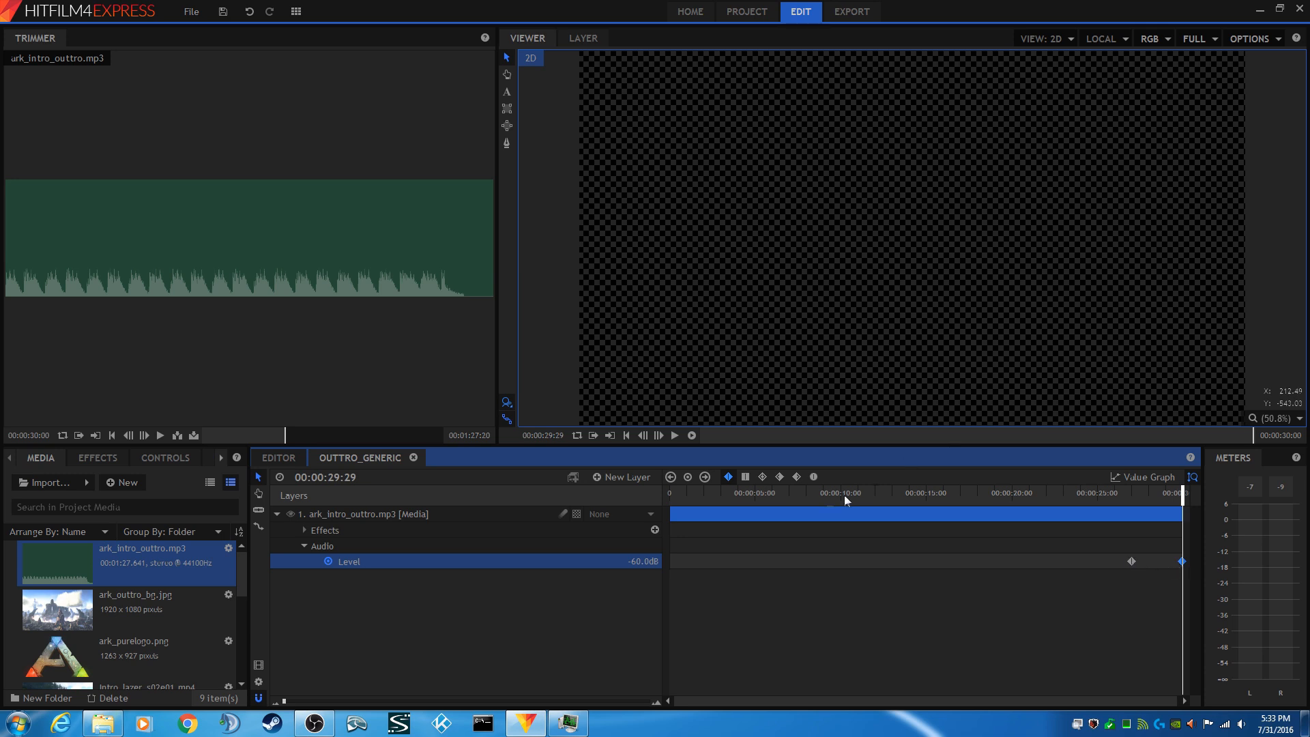
- Play back the music fade-out from 00:00:23:03, return to the first frame and collapse the audio layer
left_click(1008, 490)
left_click(1066, 490)
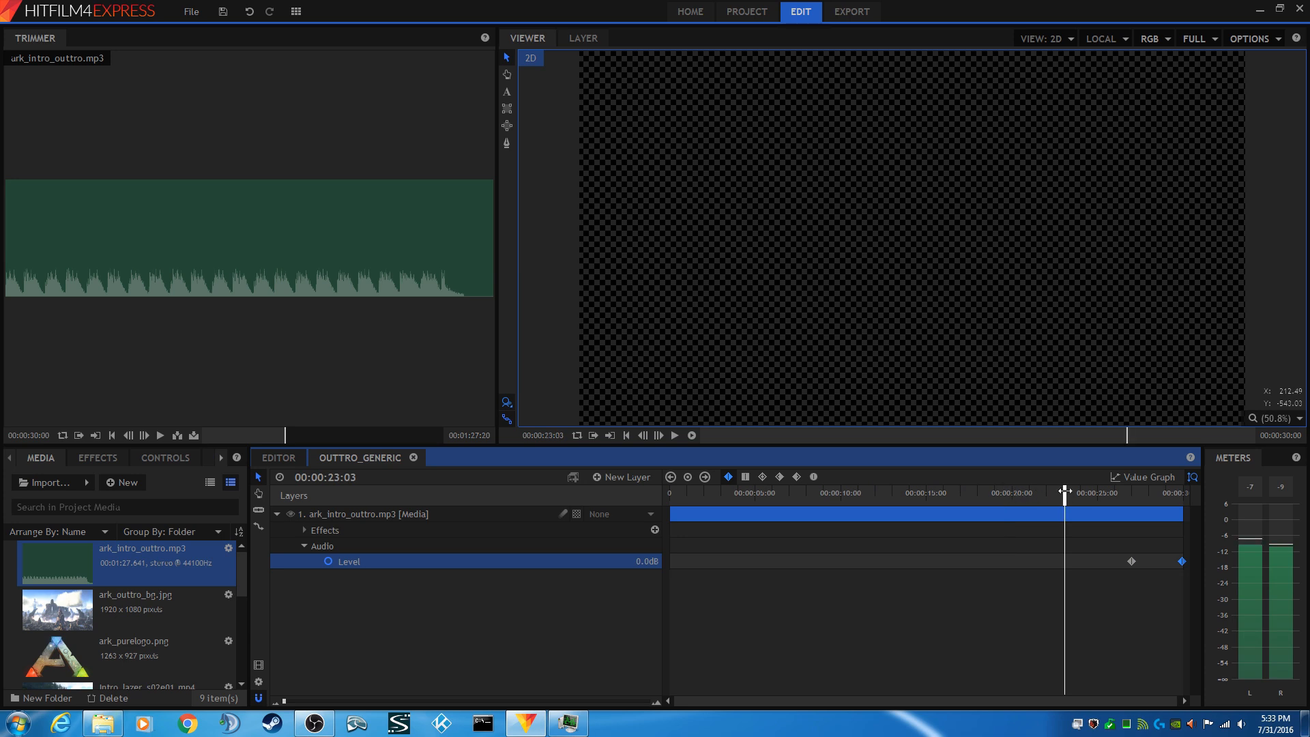
left_click(674, 435)
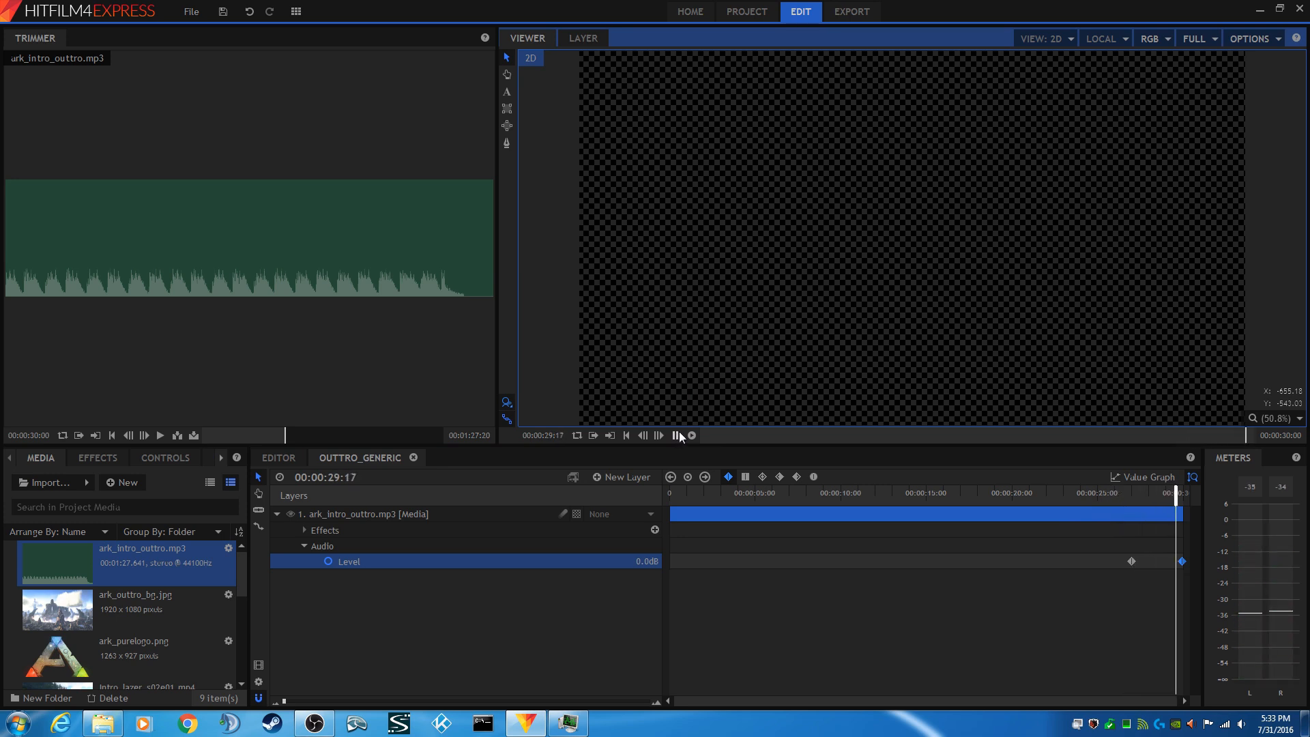
left_click(678, 432)
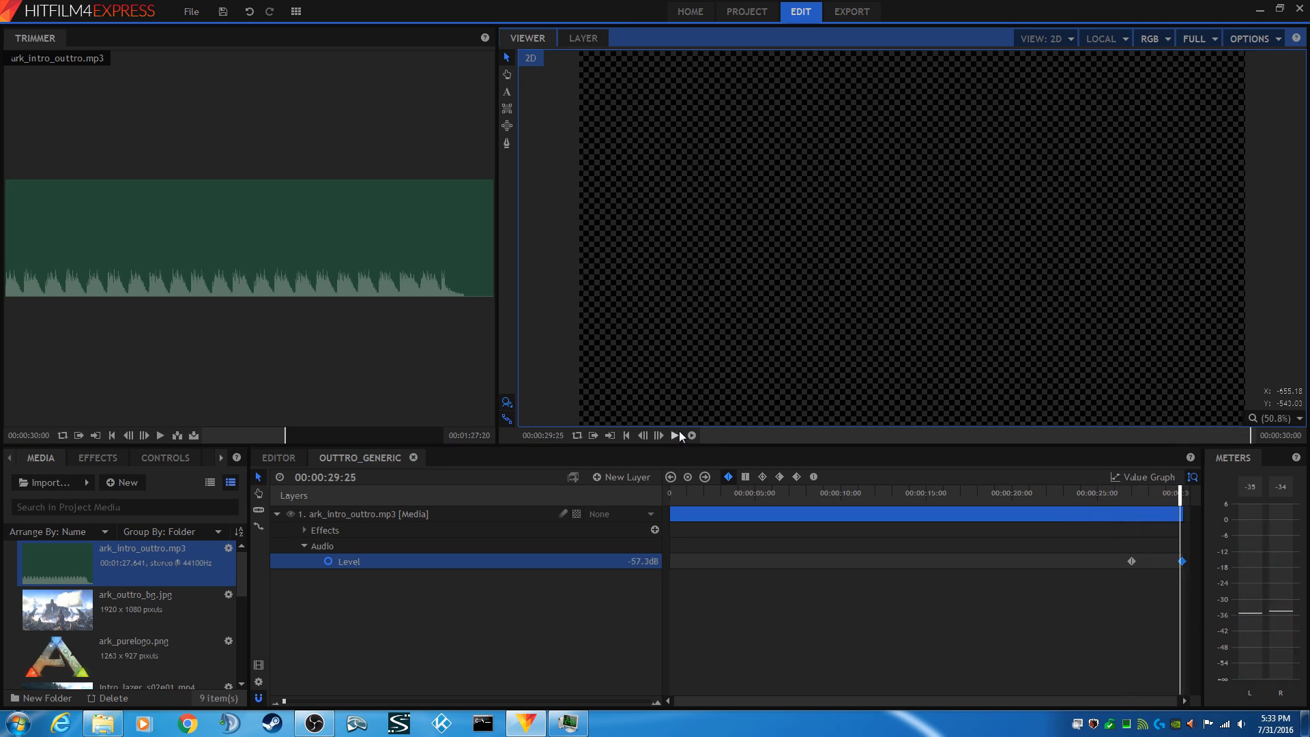
left_click(626, 437)
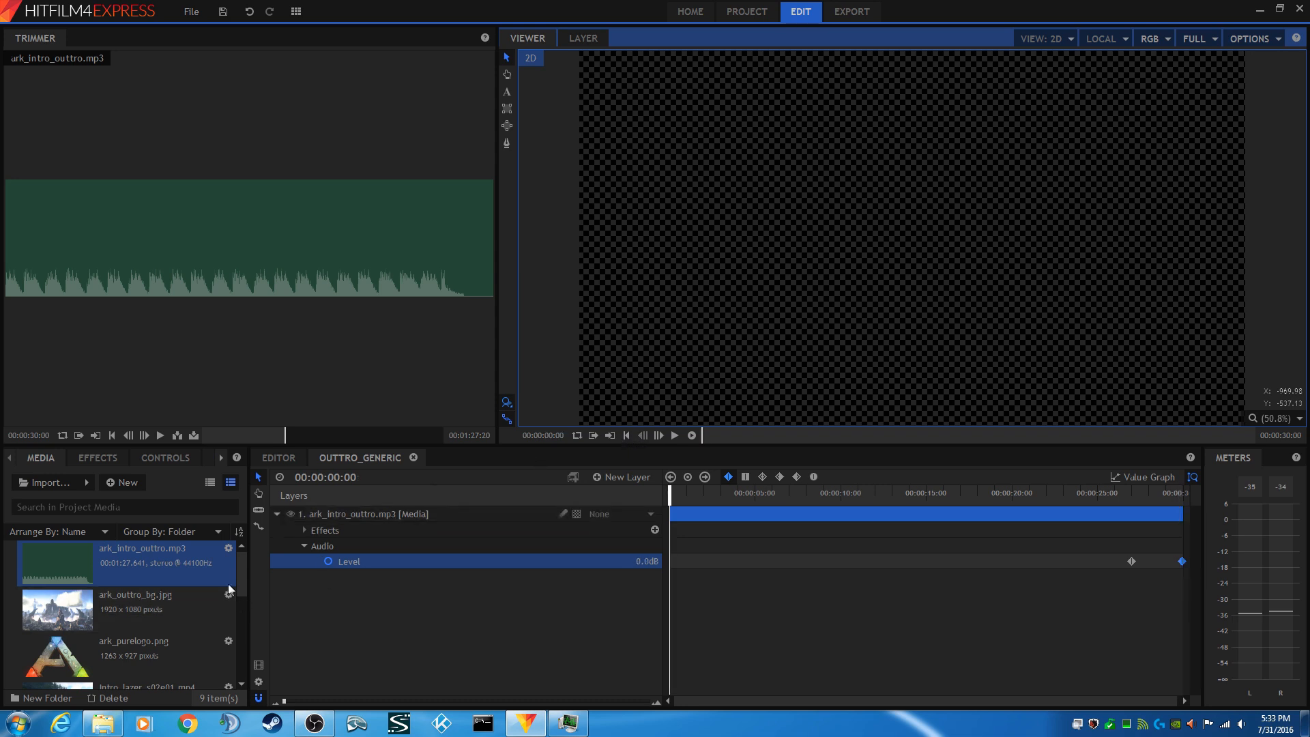
left_click(276, 513)
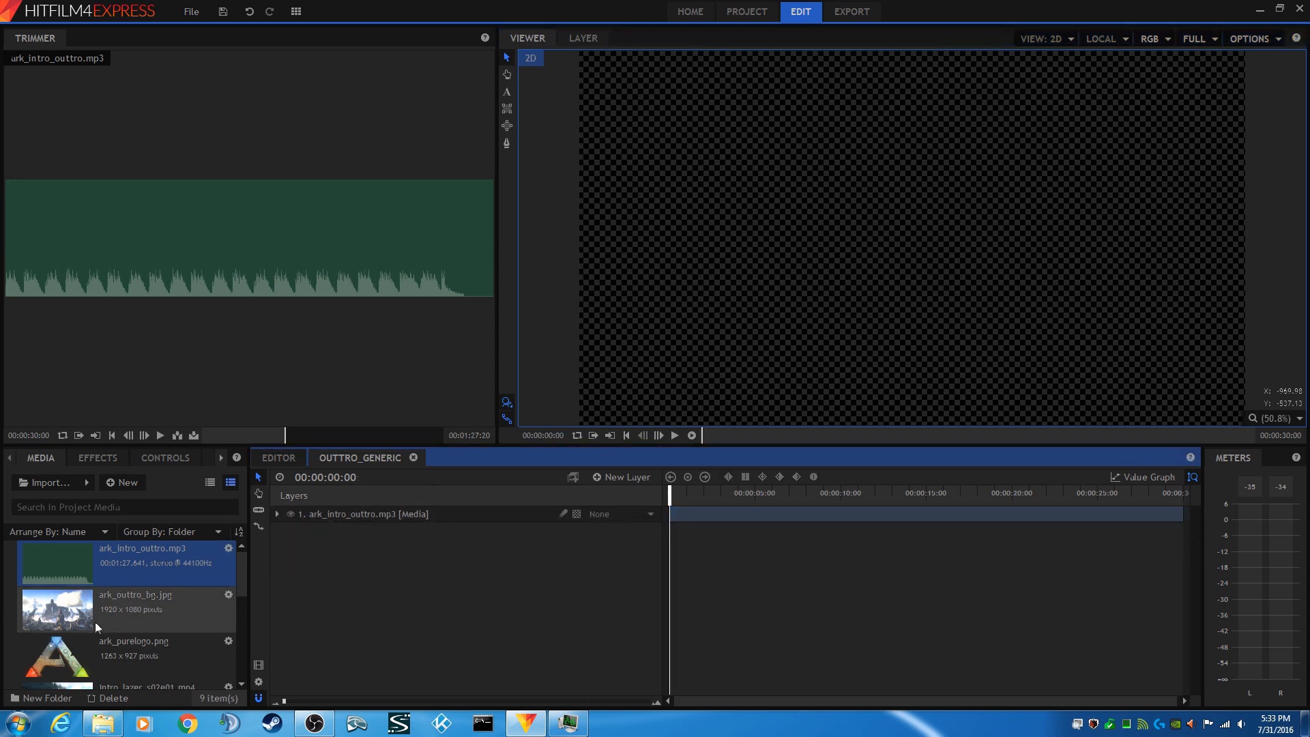
- Add ark_outtro_bg.jpg as a layer above the music and check that it spans the whole composite shot
left_click(132, 608)
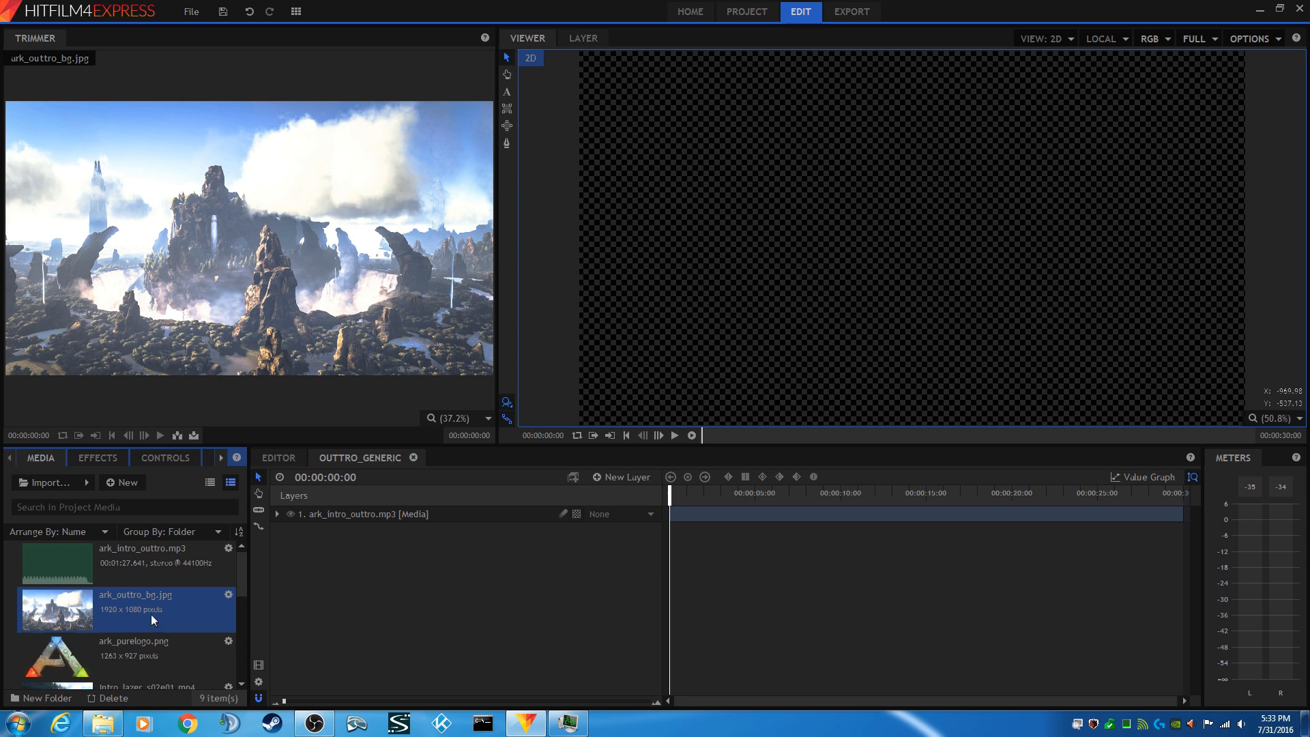
left_click_drag(150, 614, 363, 513)
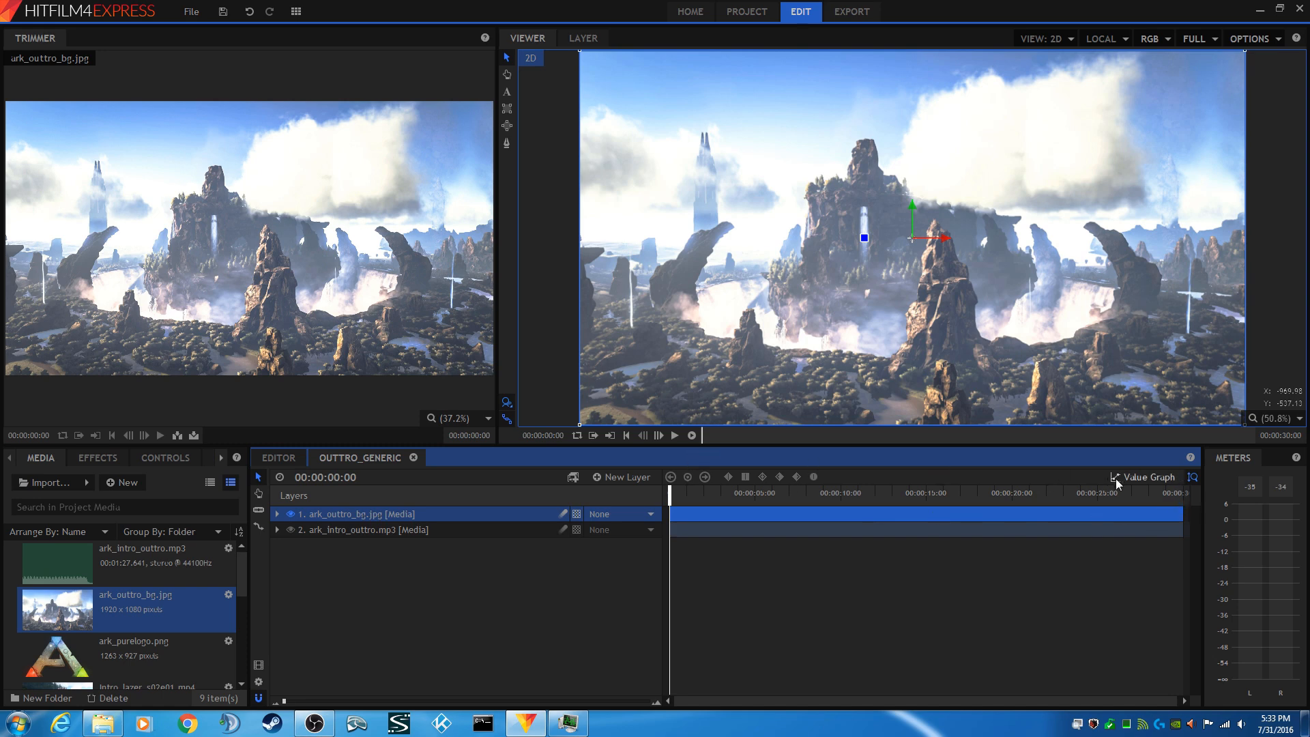
left_click(1177, 493)
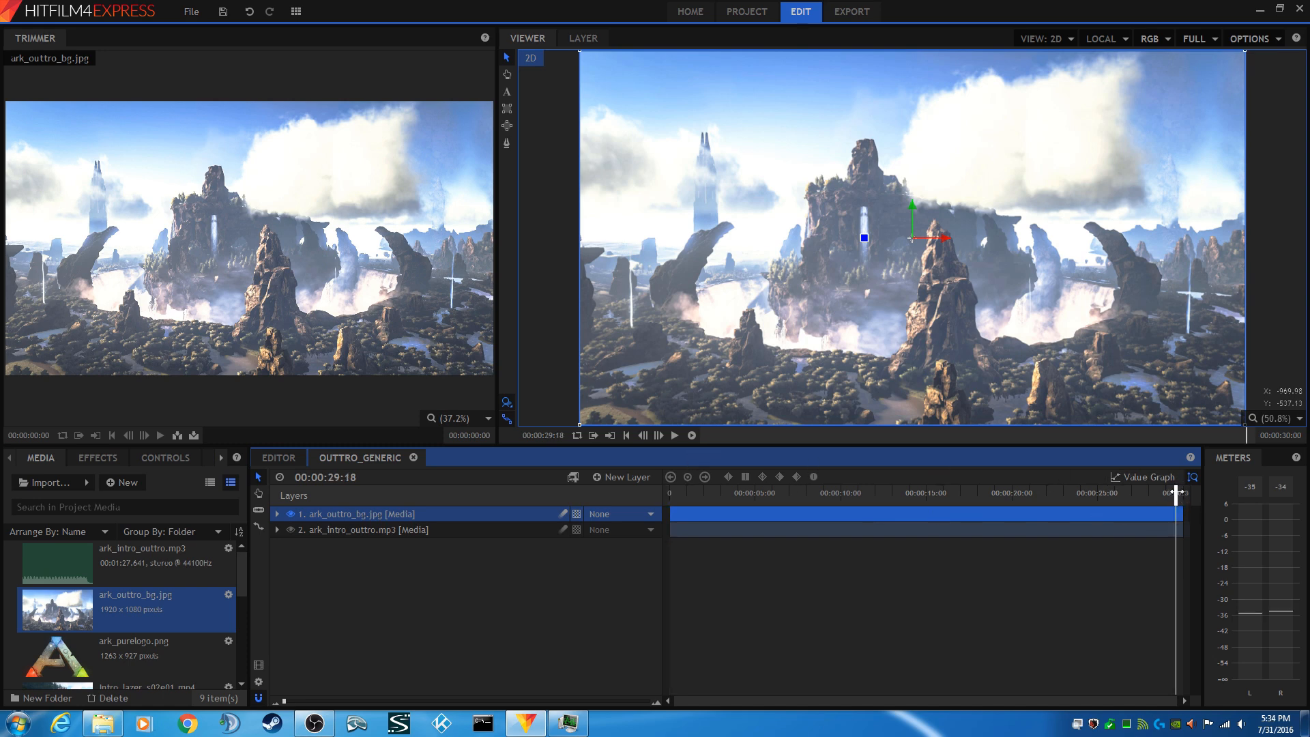
left_click_drag(1176, 491, 1188, 491)
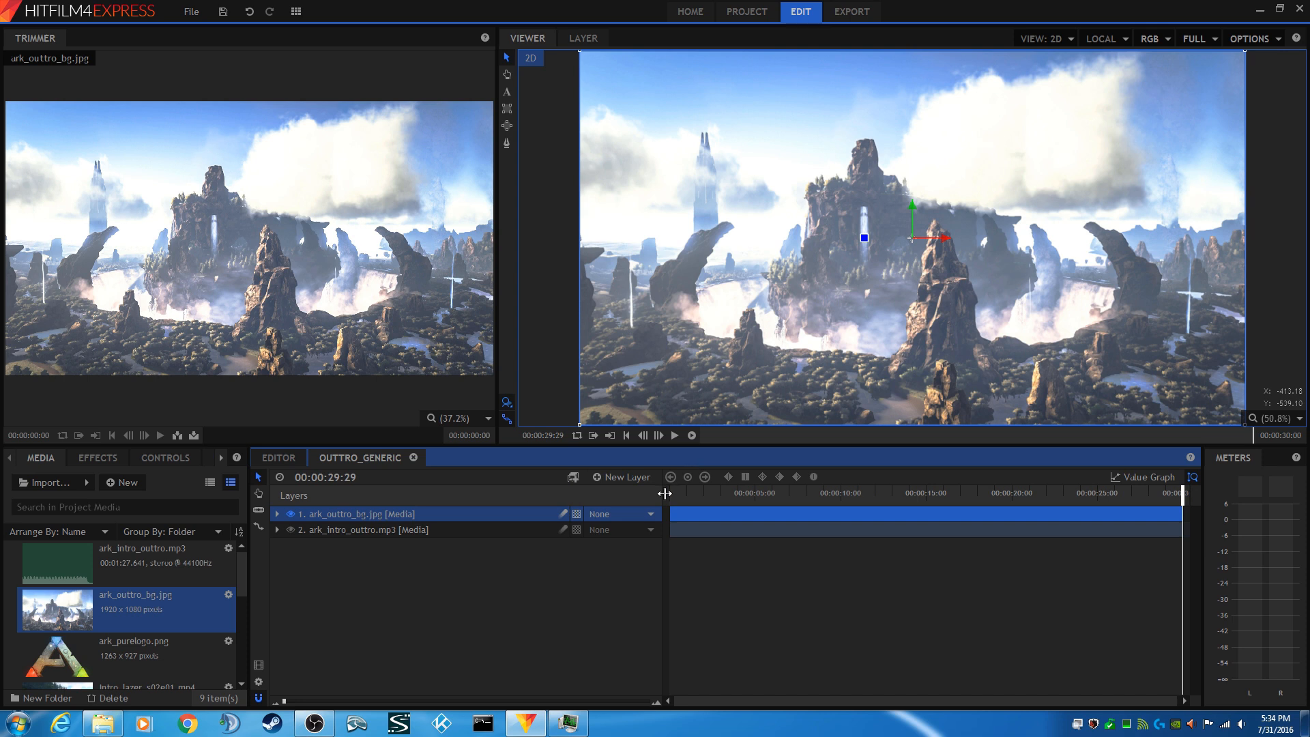
left_click(625, 435)
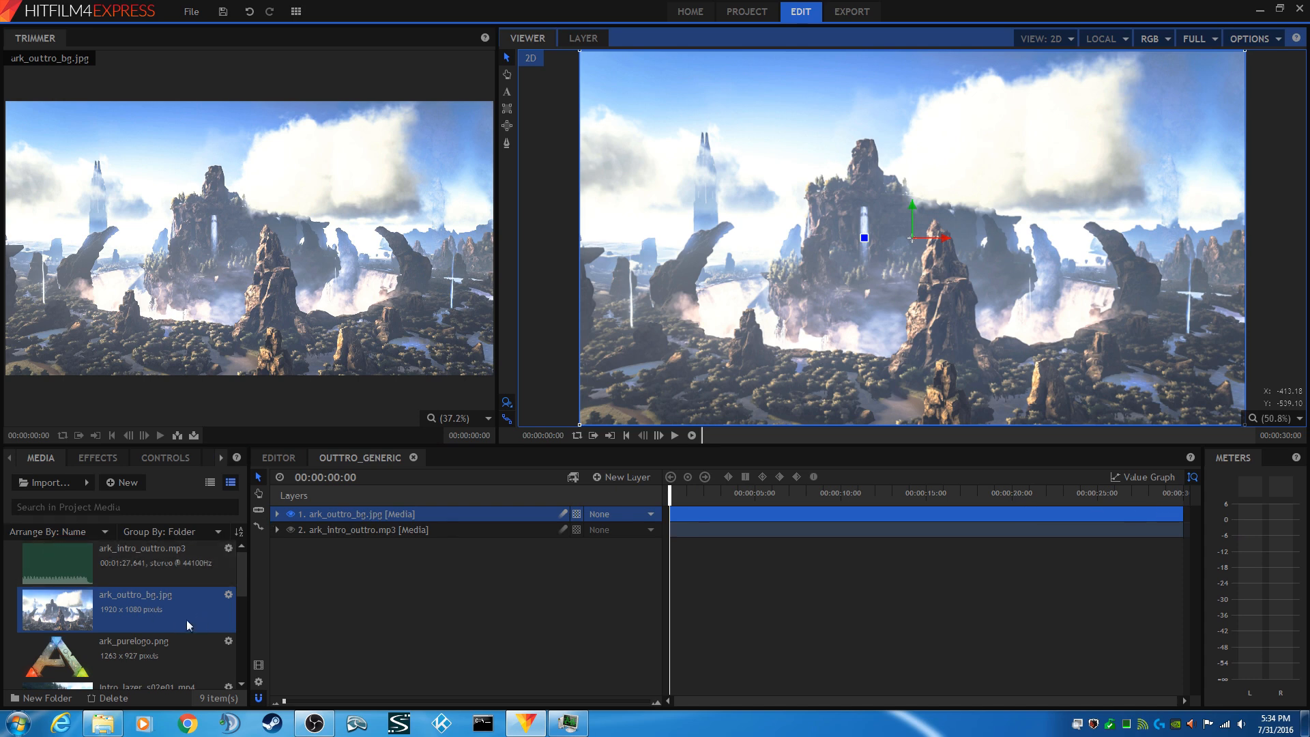
- Show the project media as a compact list and add ark_purelogo.png as the top layer of the composite shot
scroll(161, 612, "down", 2)
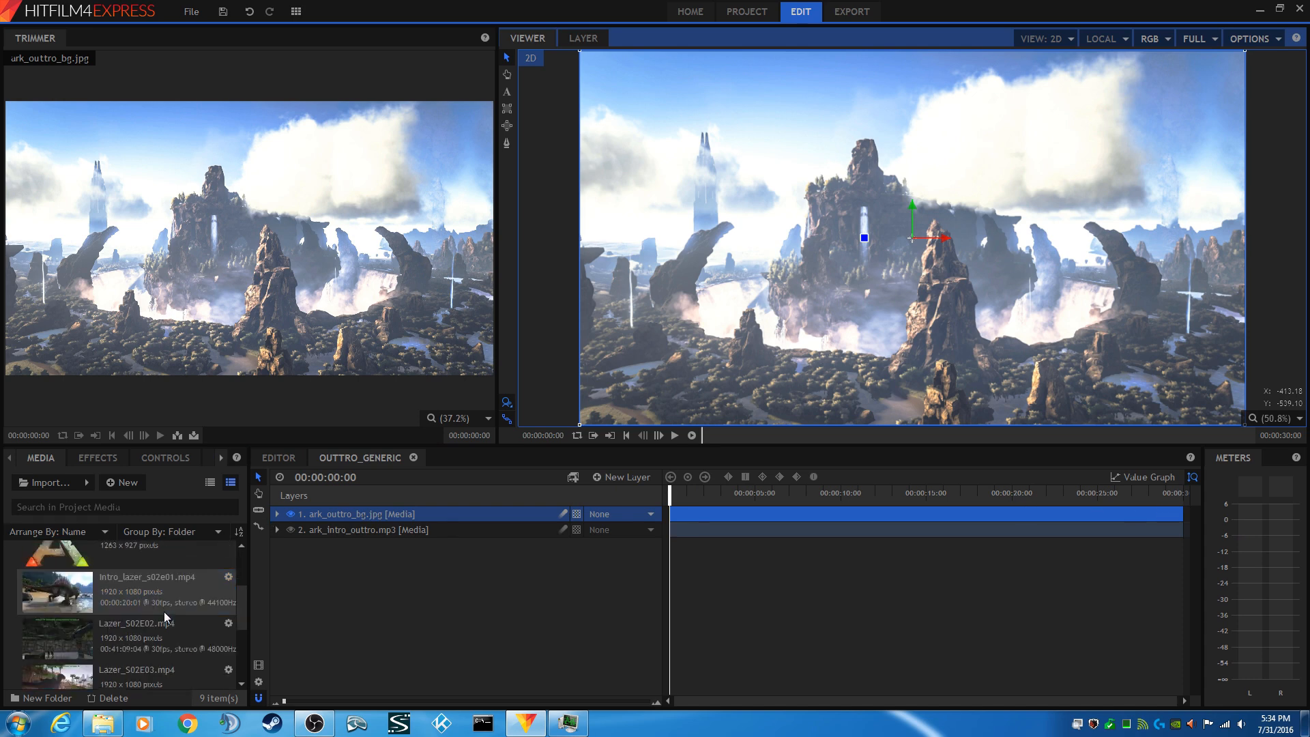
scroll(162, 607, "down", 3)
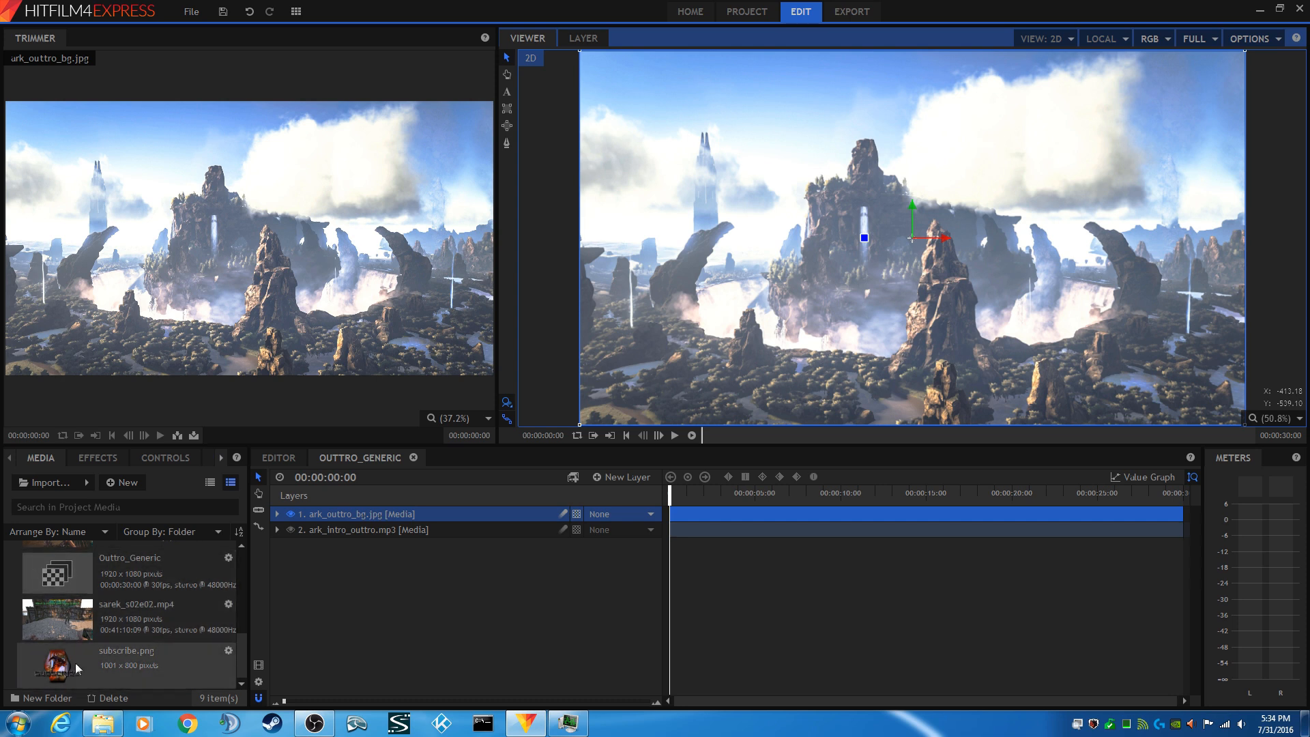
scroll(71, 617, "up", 4)
scroll(73, 619, "down", 4)
scroll(75, 620, "up", 4)
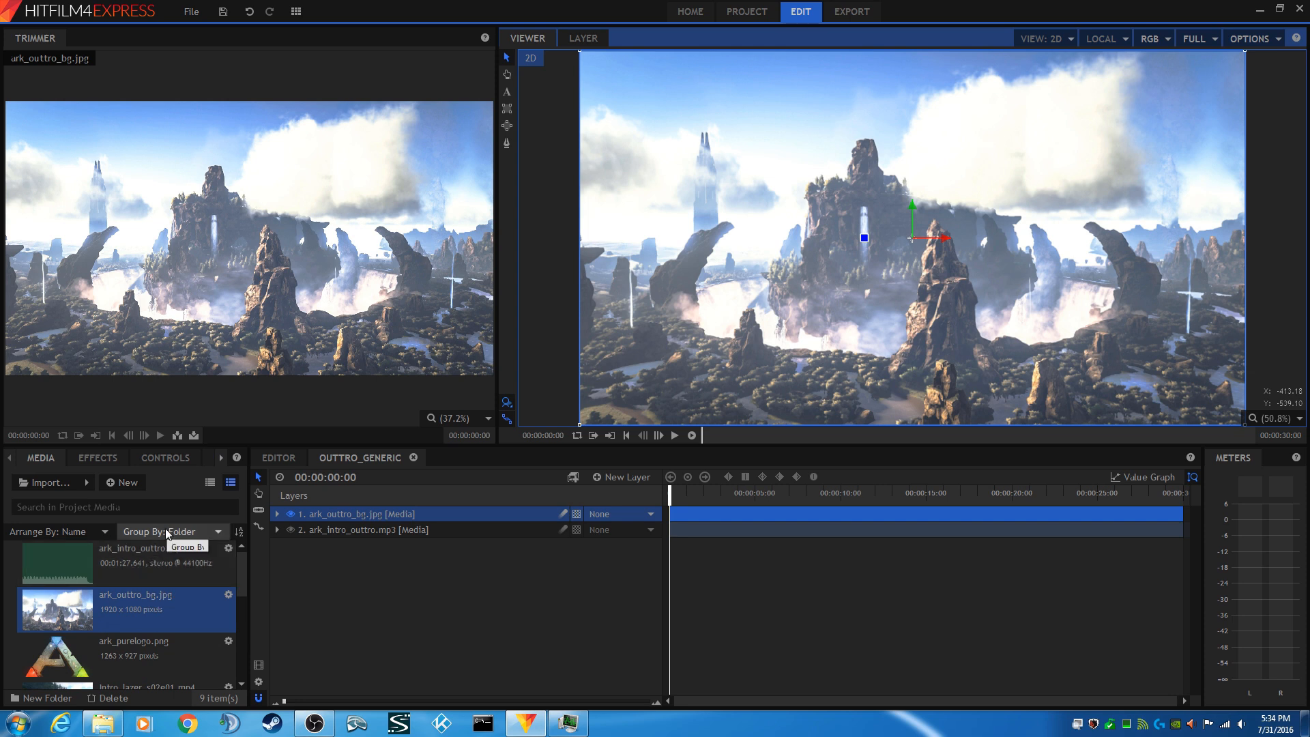
left_click(210, 482)
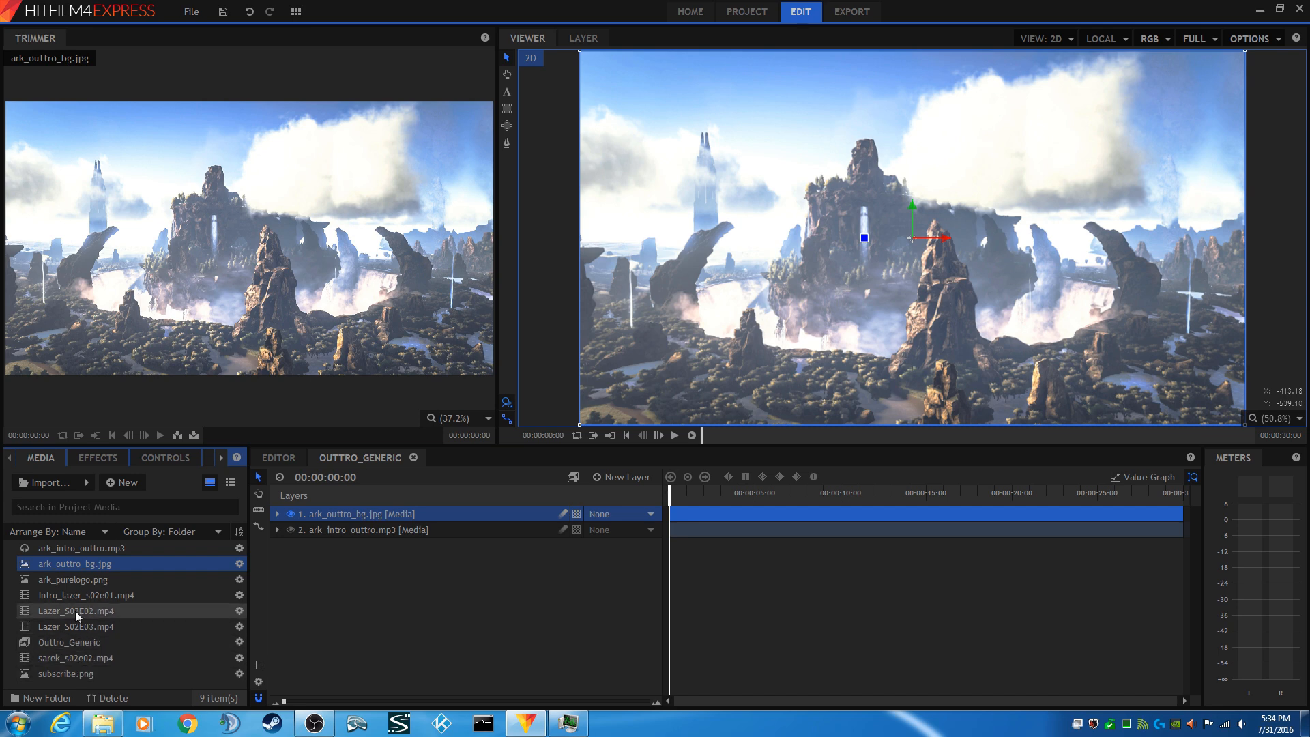
left_click(79, 578)
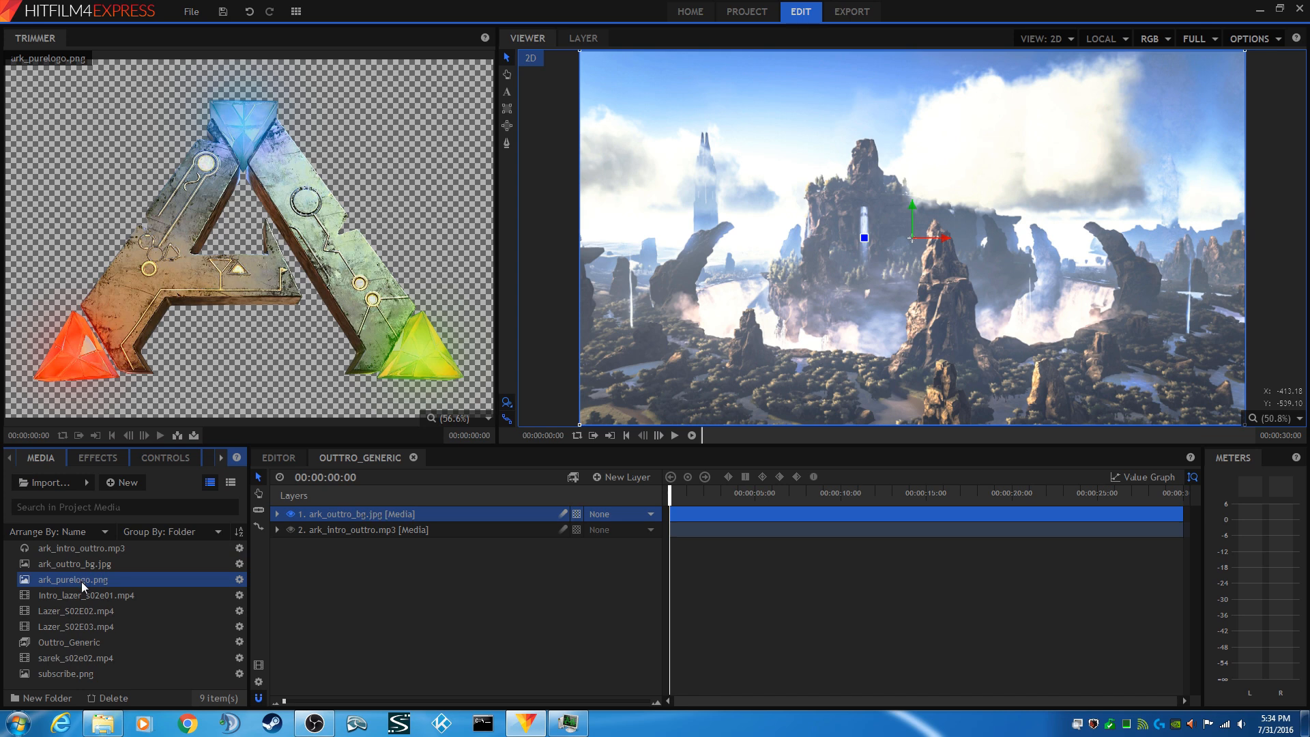
left_click_drag(81, 581, 355, 509)
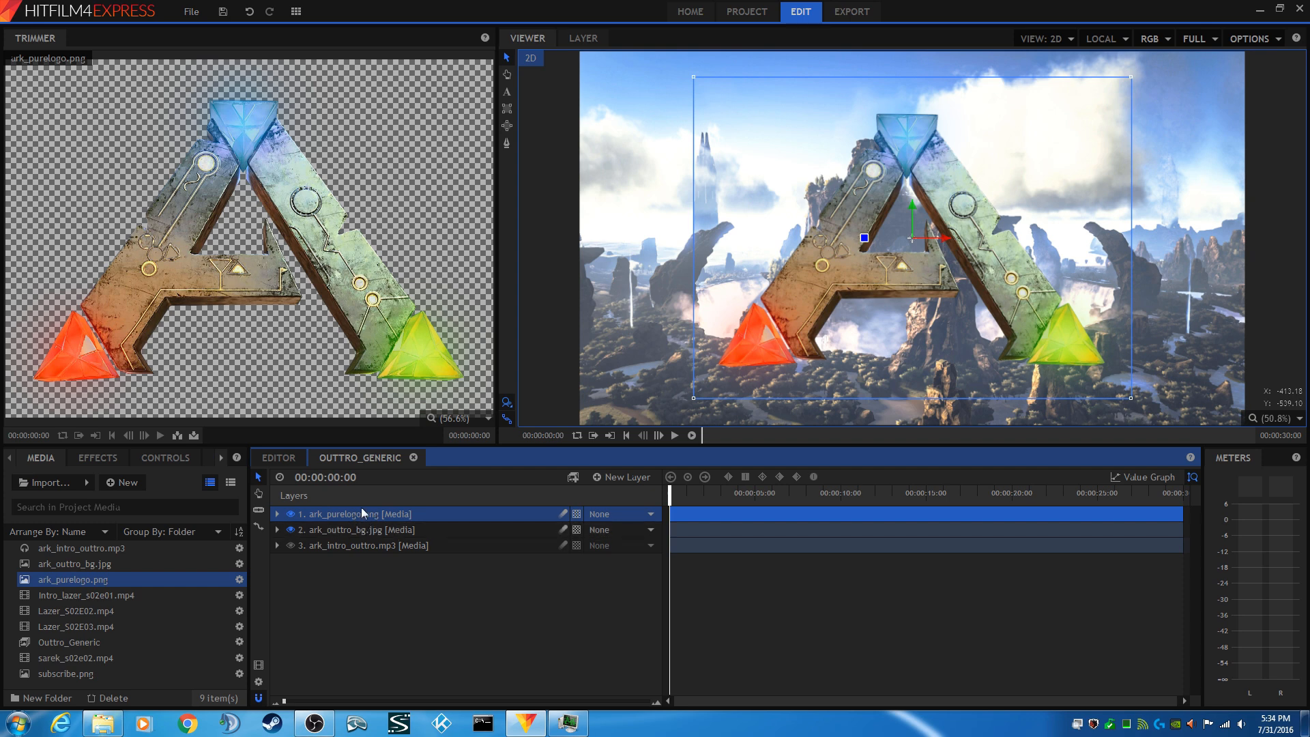
- Scale the ark_purelogo.png layer to 60%, set its vertical position to 296, and collapse the layer
left_click(277, 515)
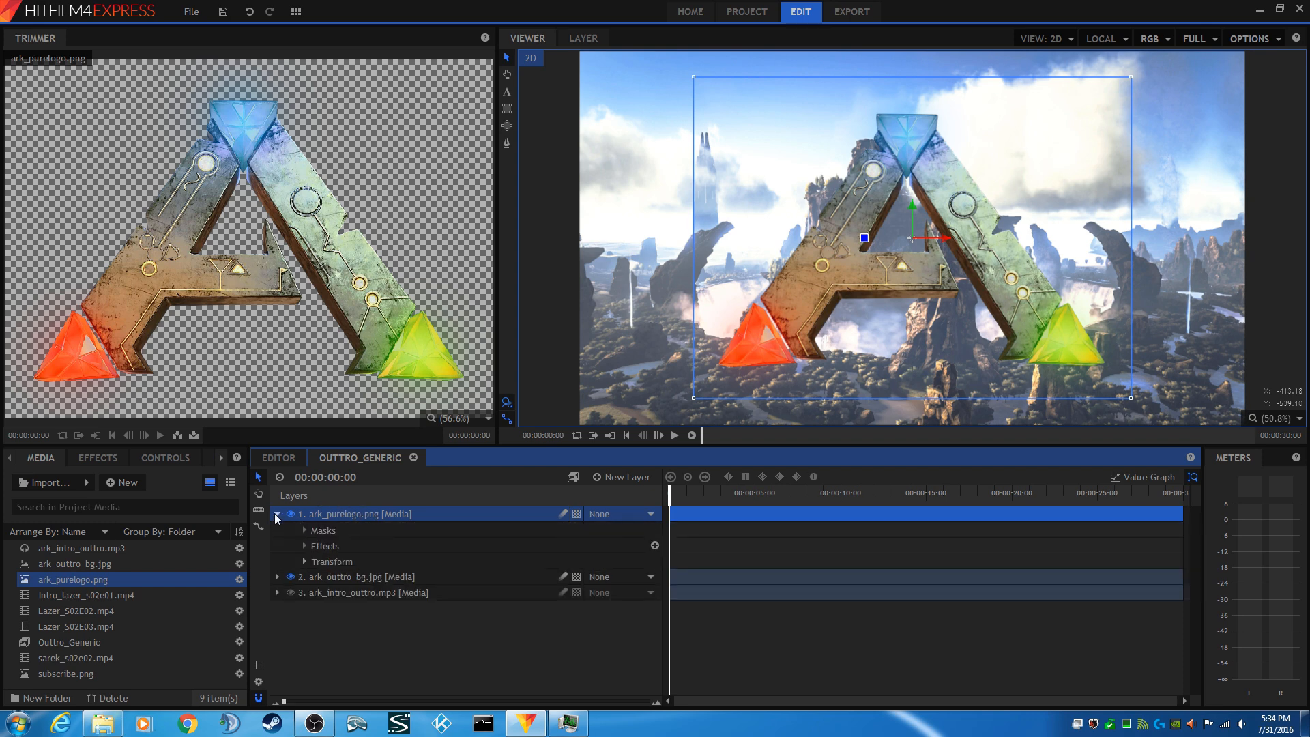
left_click(304, 561)
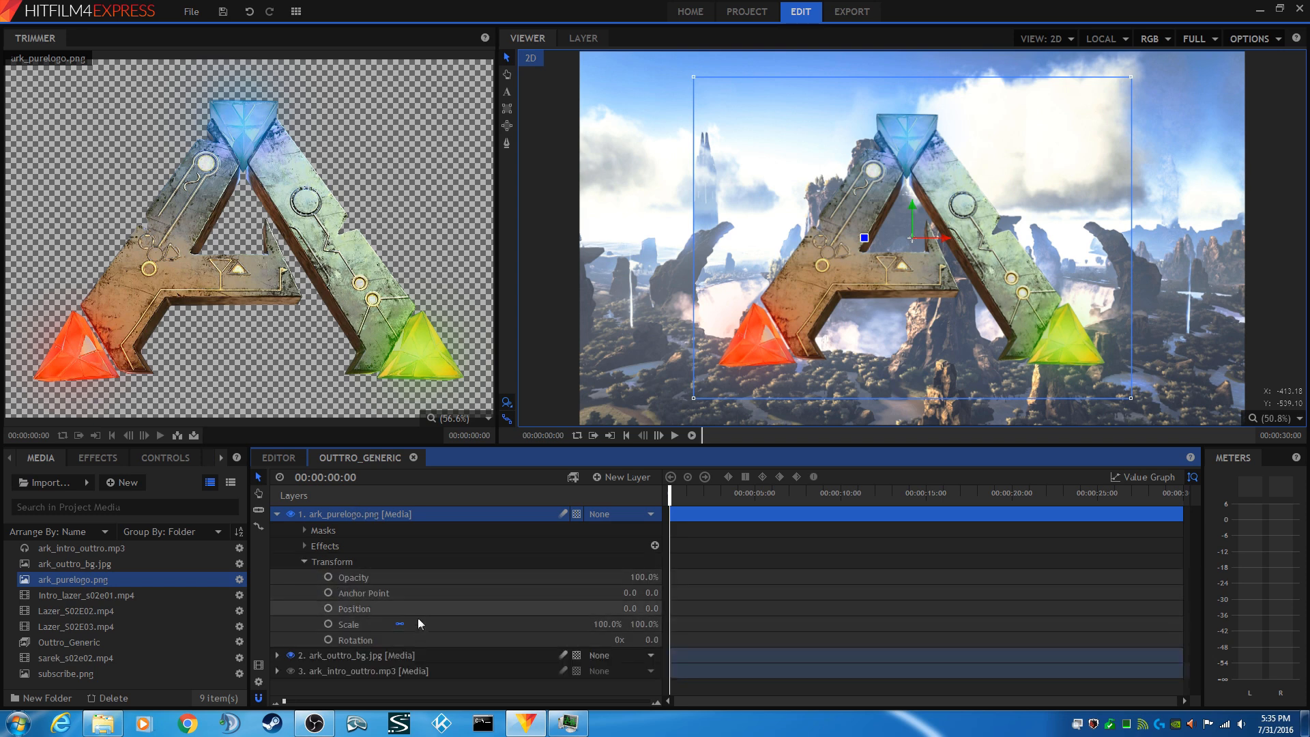
left_click(610, 624)
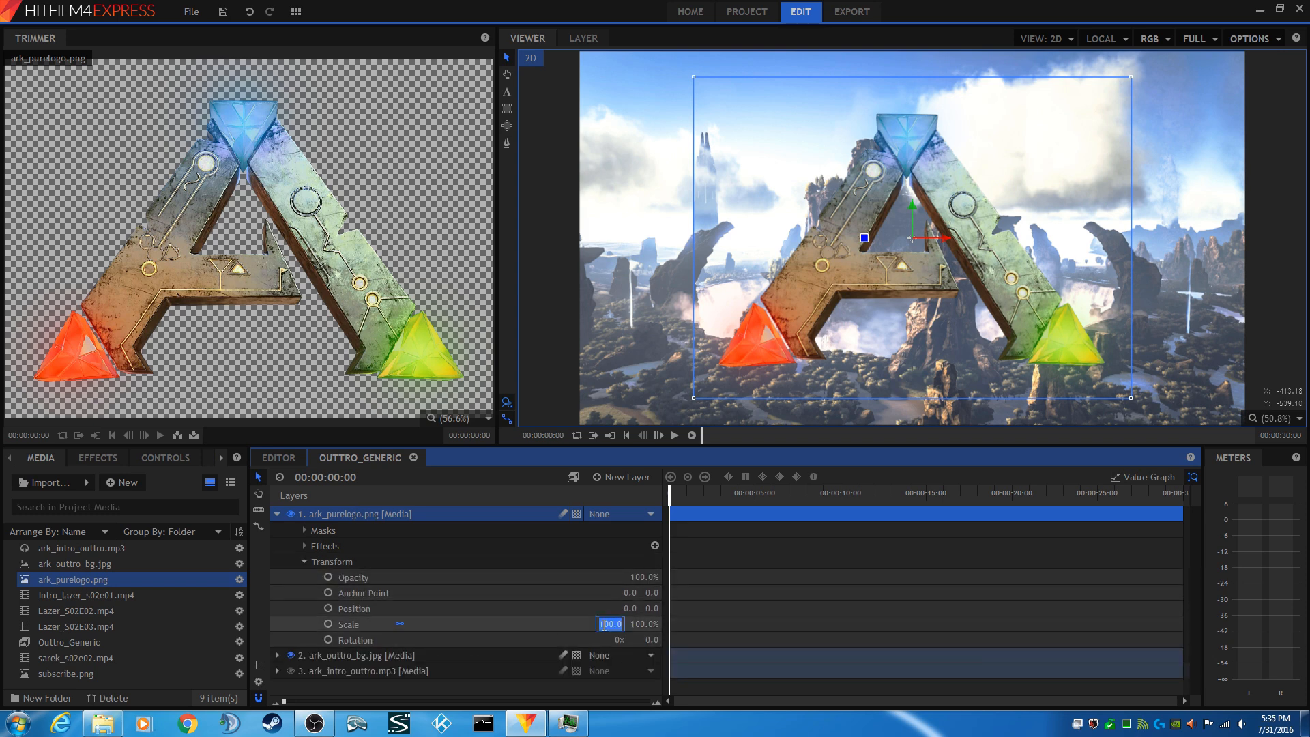
type("60")
left_click(594, 606)
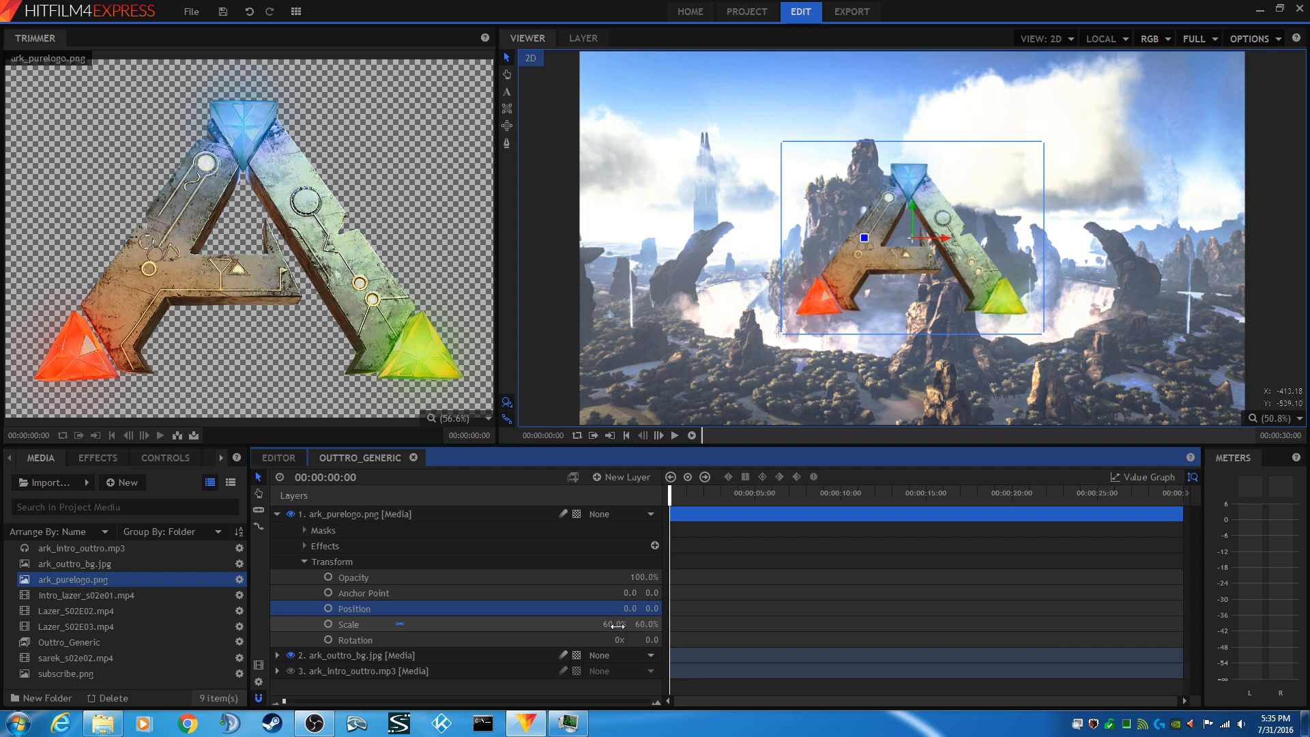
left_click(651, 609)
type("256")
key("Return")
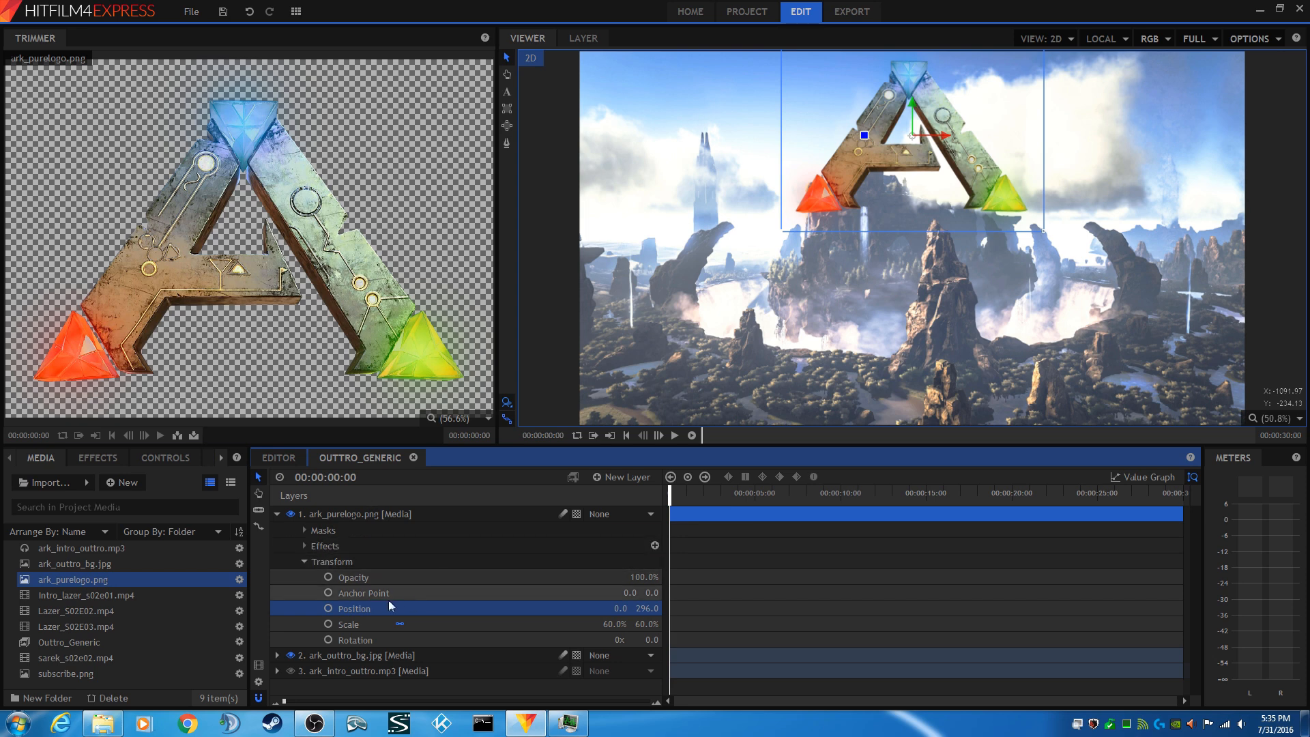
left_click(304, 561)
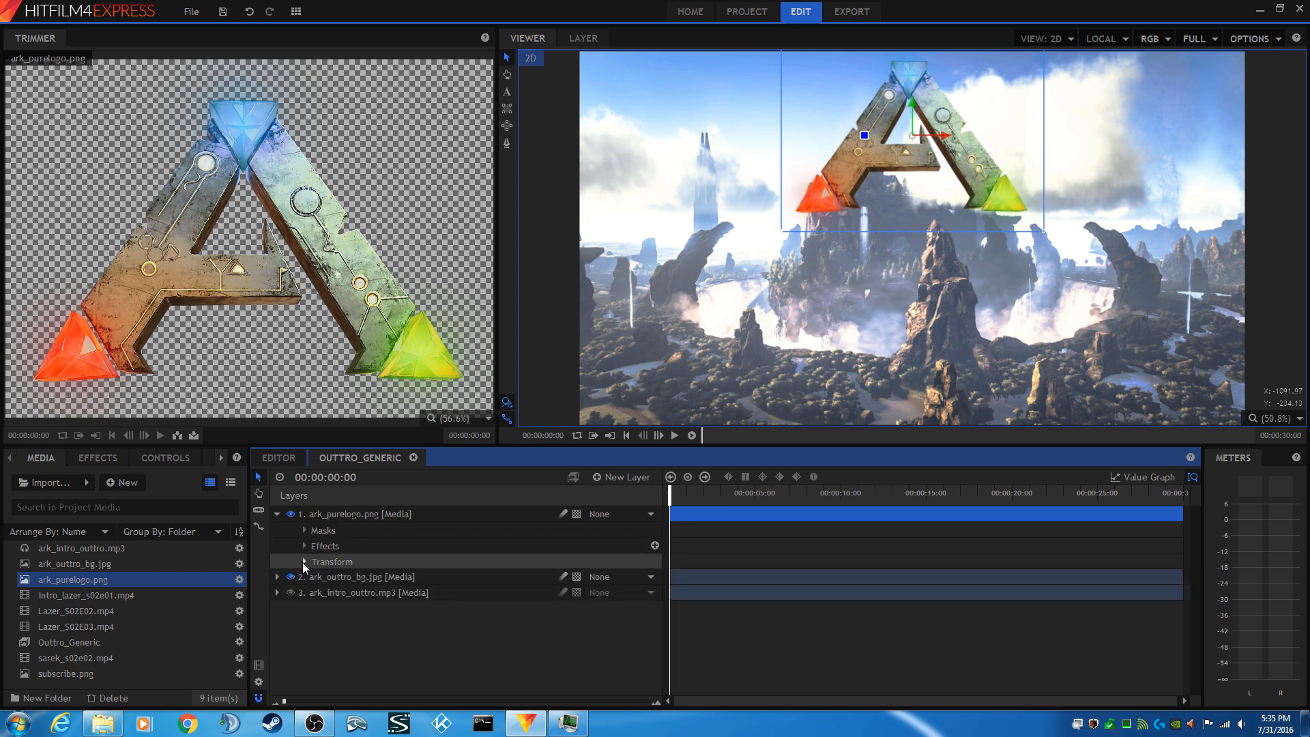
left_click(278, 515)
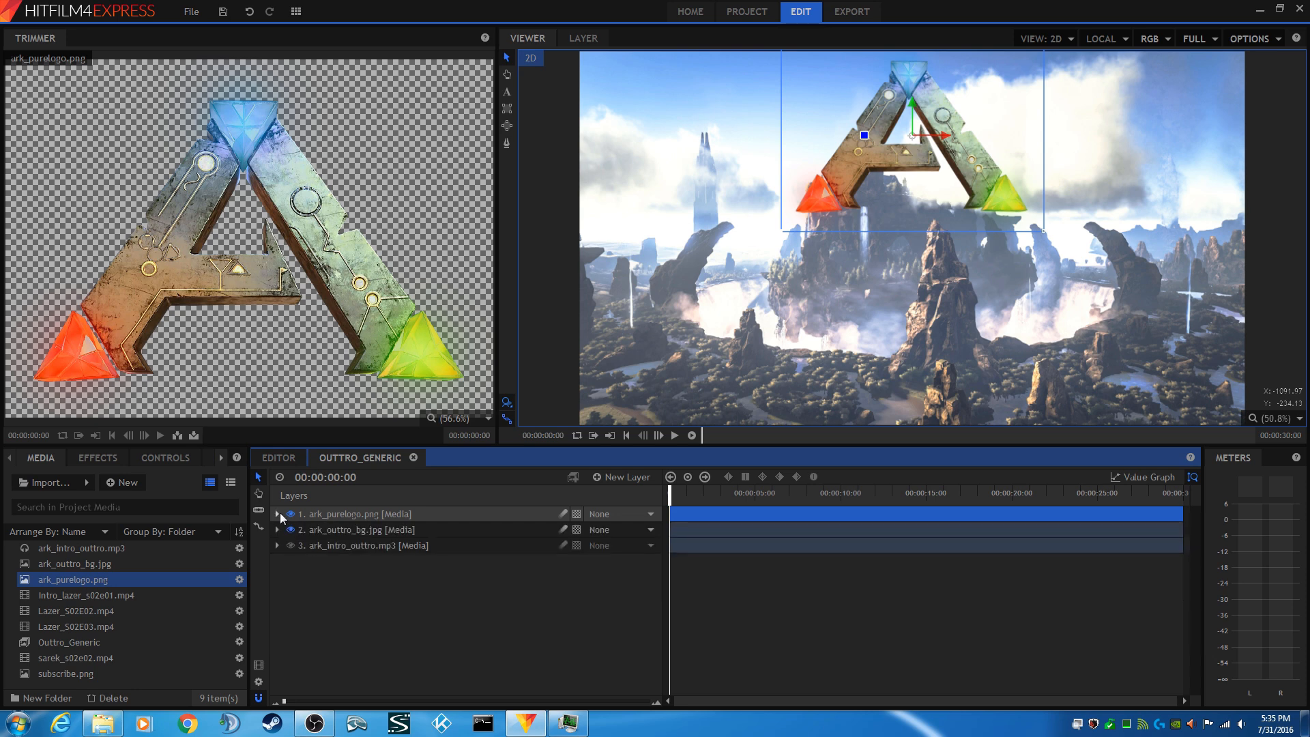
- Add subscribe.png as the top layer of the composite shot and expand its transform properties
left_click(58, 673)
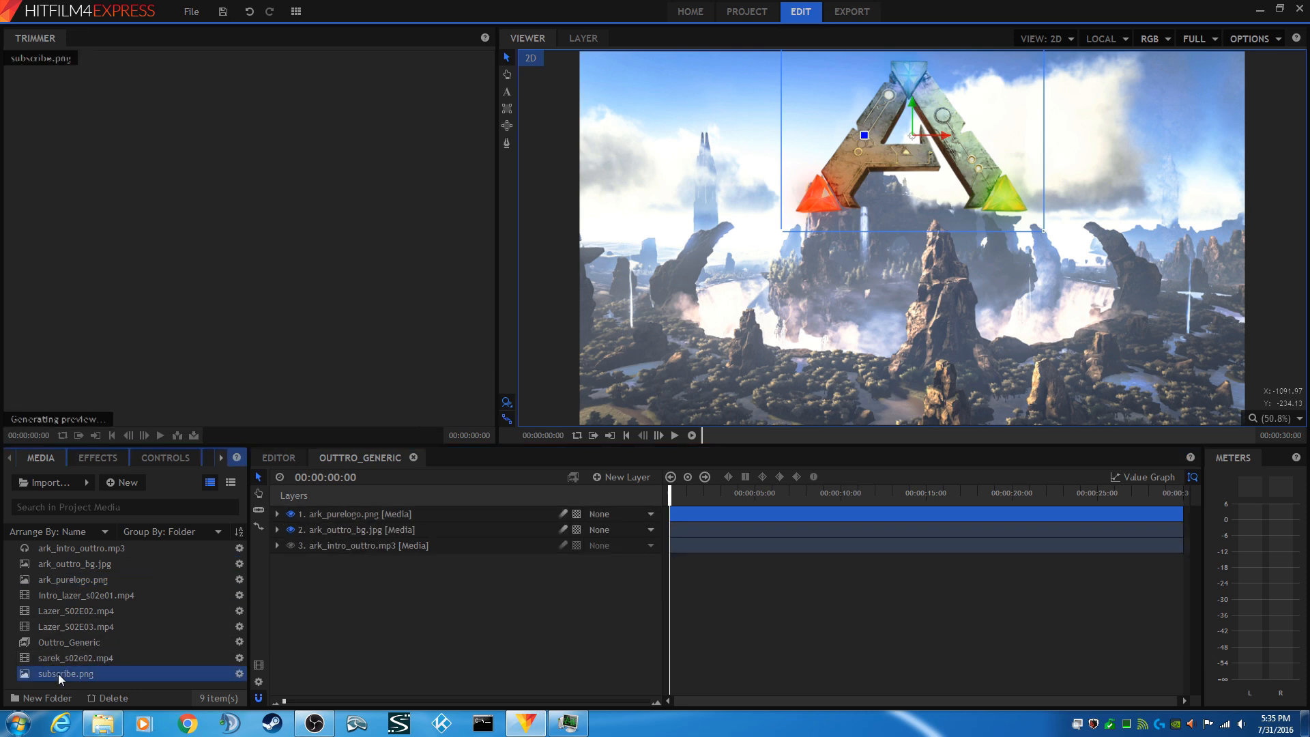
left_click_drag(62, 673, 339, 508)
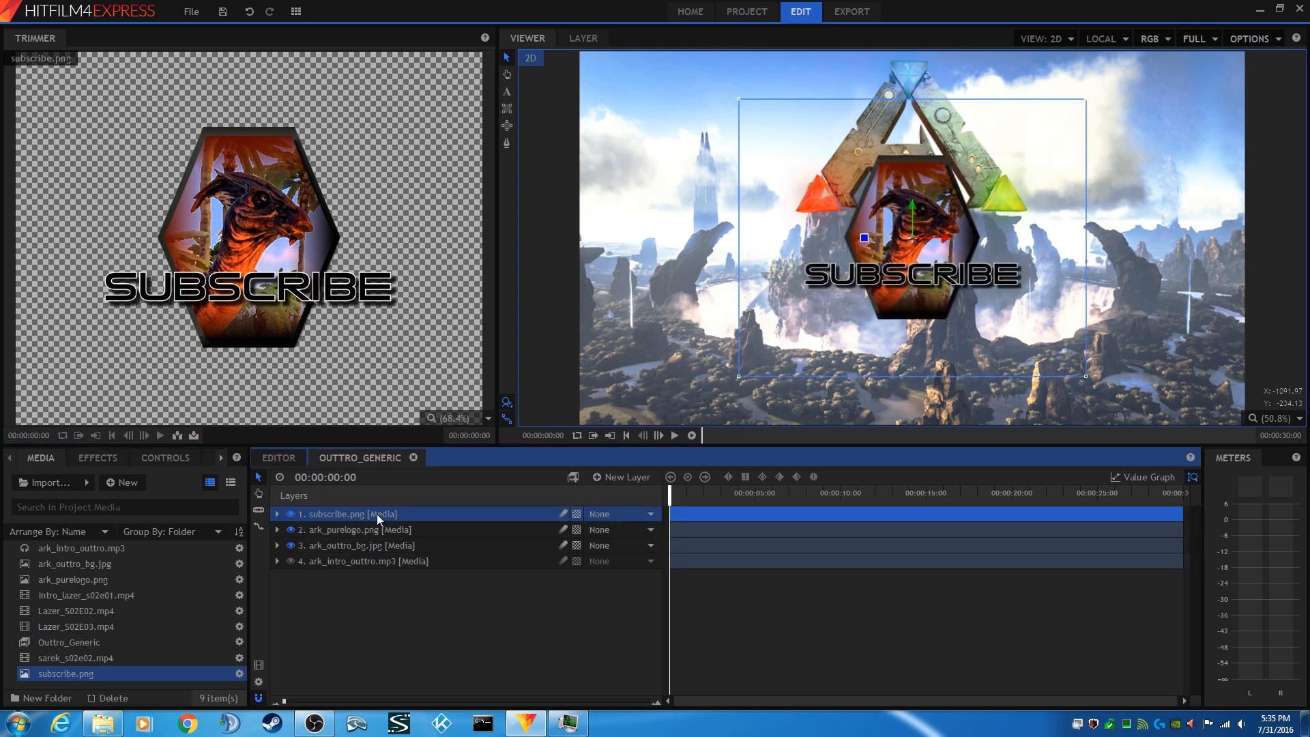
left_click(276, 515)
left_click(304, 561)
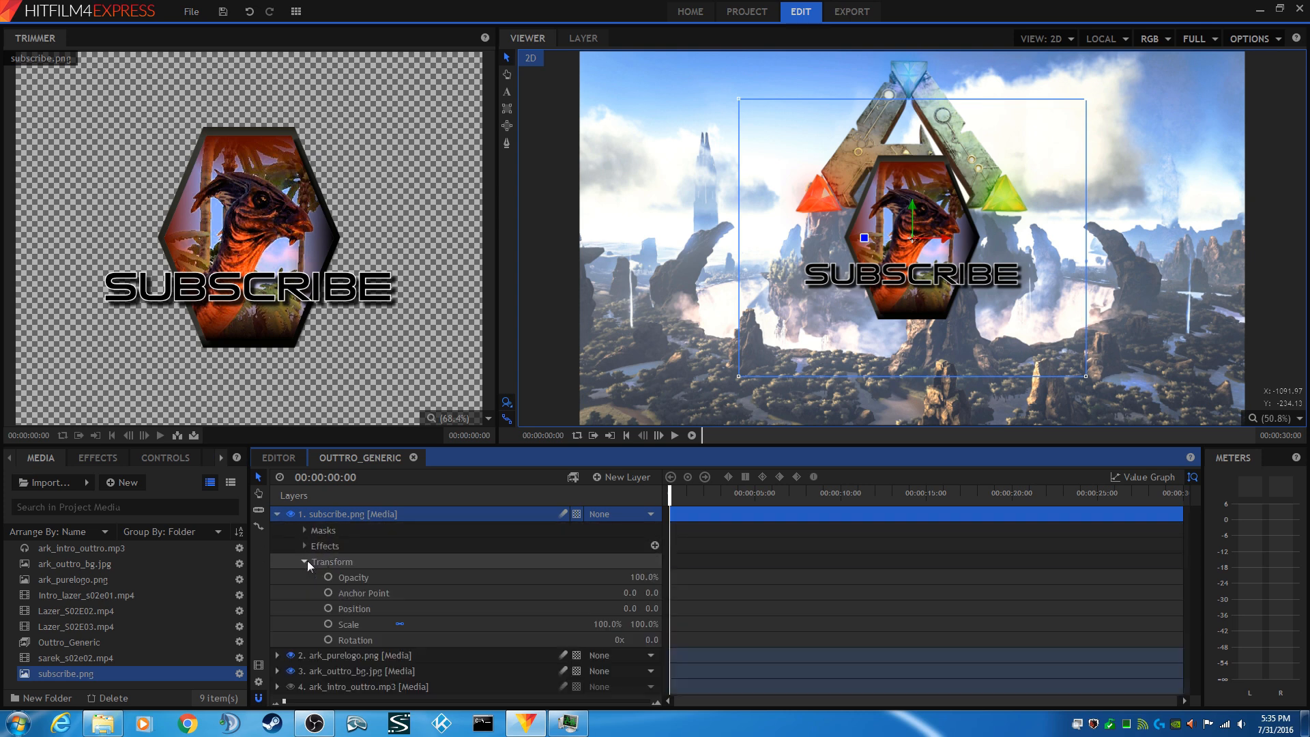
- Scale the subscribe.png layer to 70% and open its horizontal position for editing
left_click(609, 624)
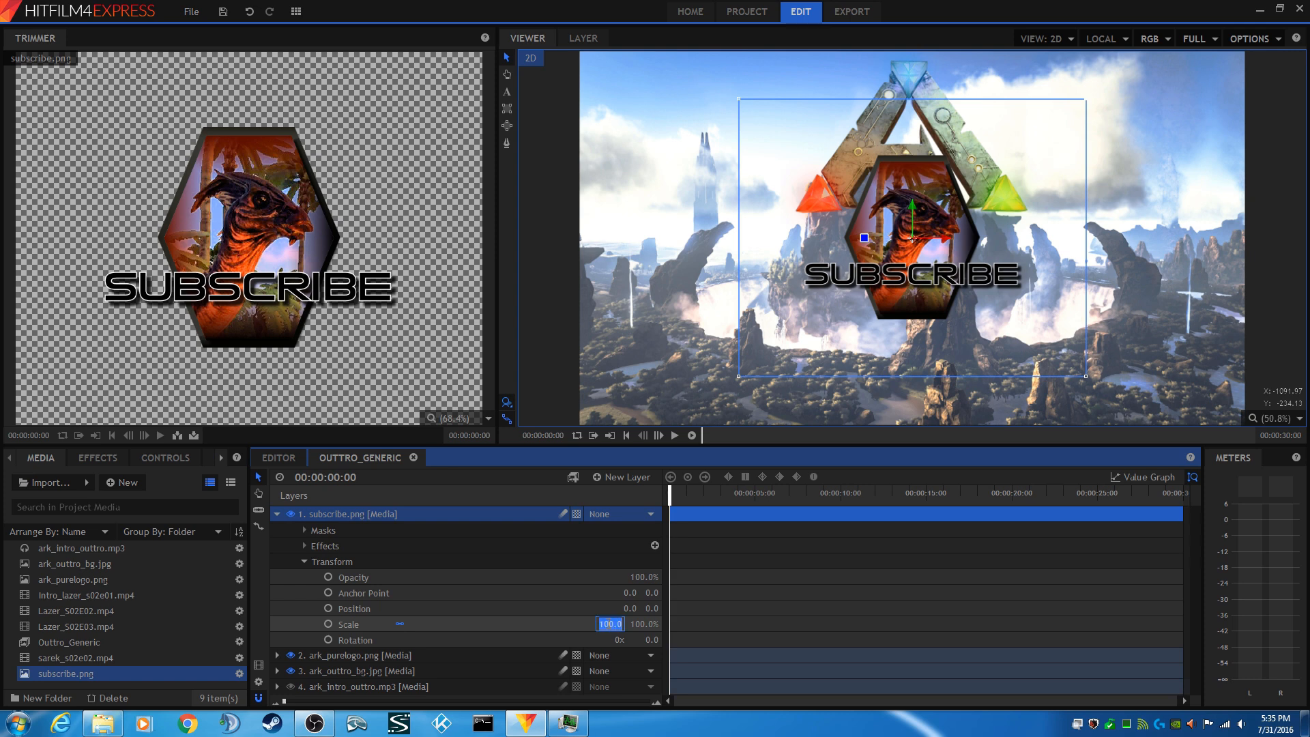
type("70")
left_click(607, 608)
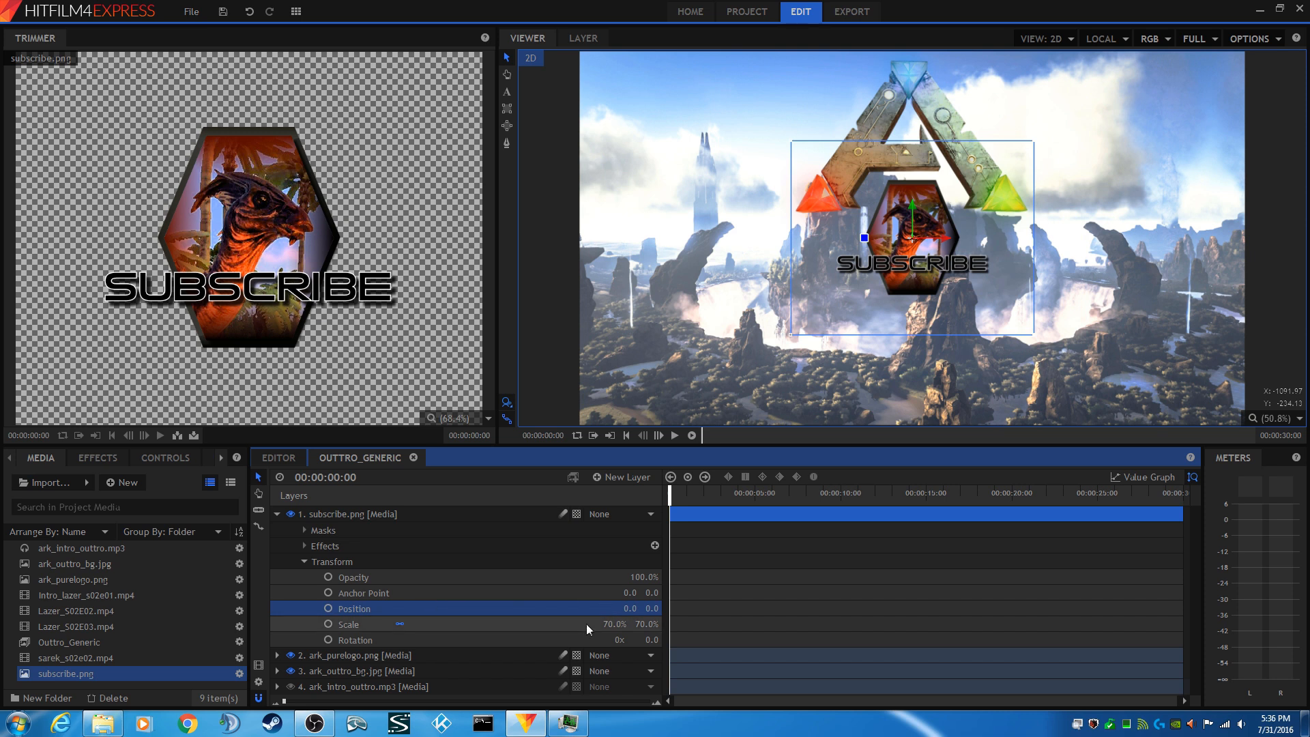
left_click(629, 608)
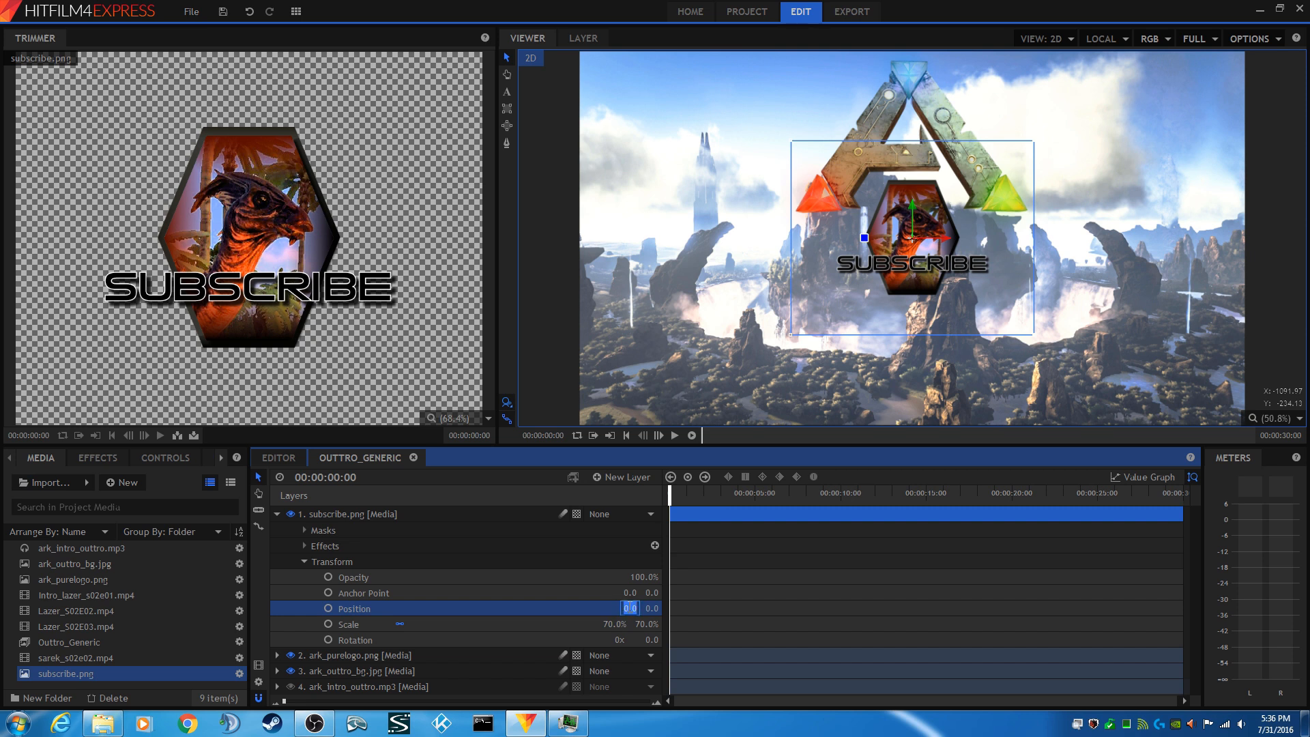
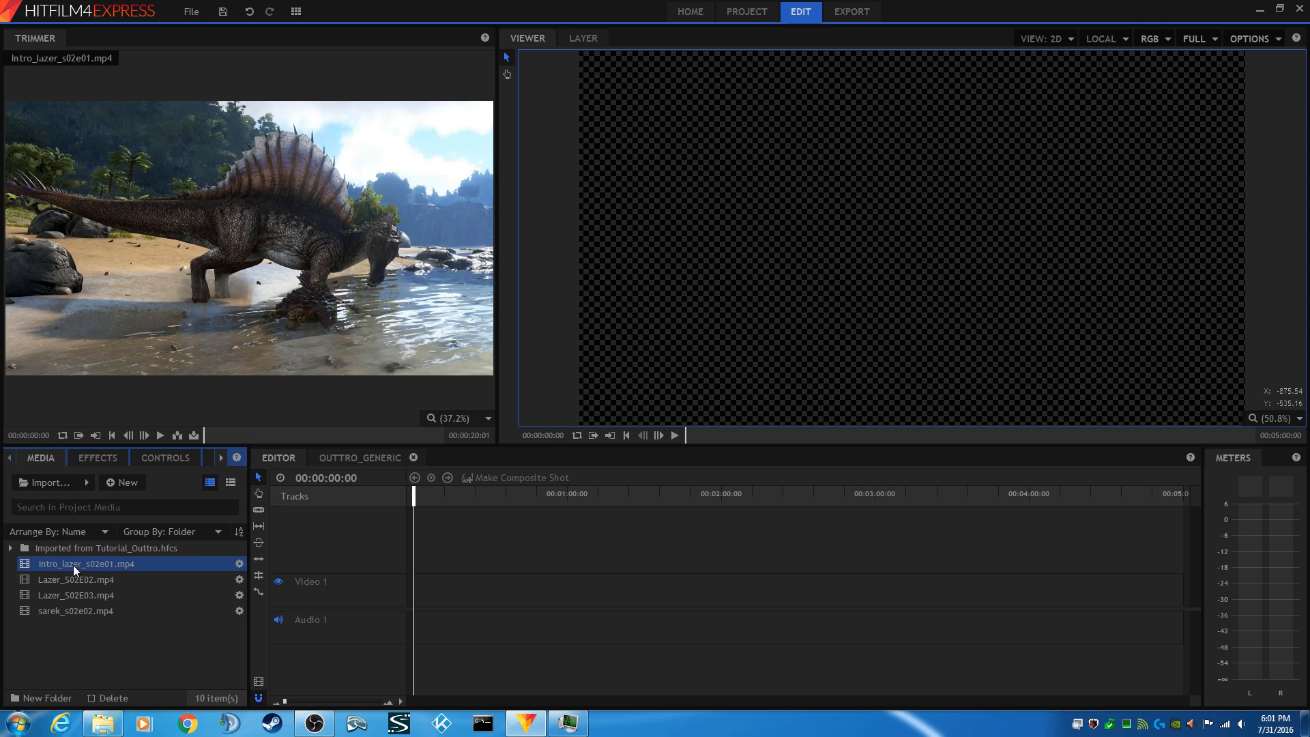
- Place Intro_lazer_s02e01.mp4 at the start of the editor timeline and set the viewer's playback quality to Quarter
left_click_drag(77, 566, 417, 599)
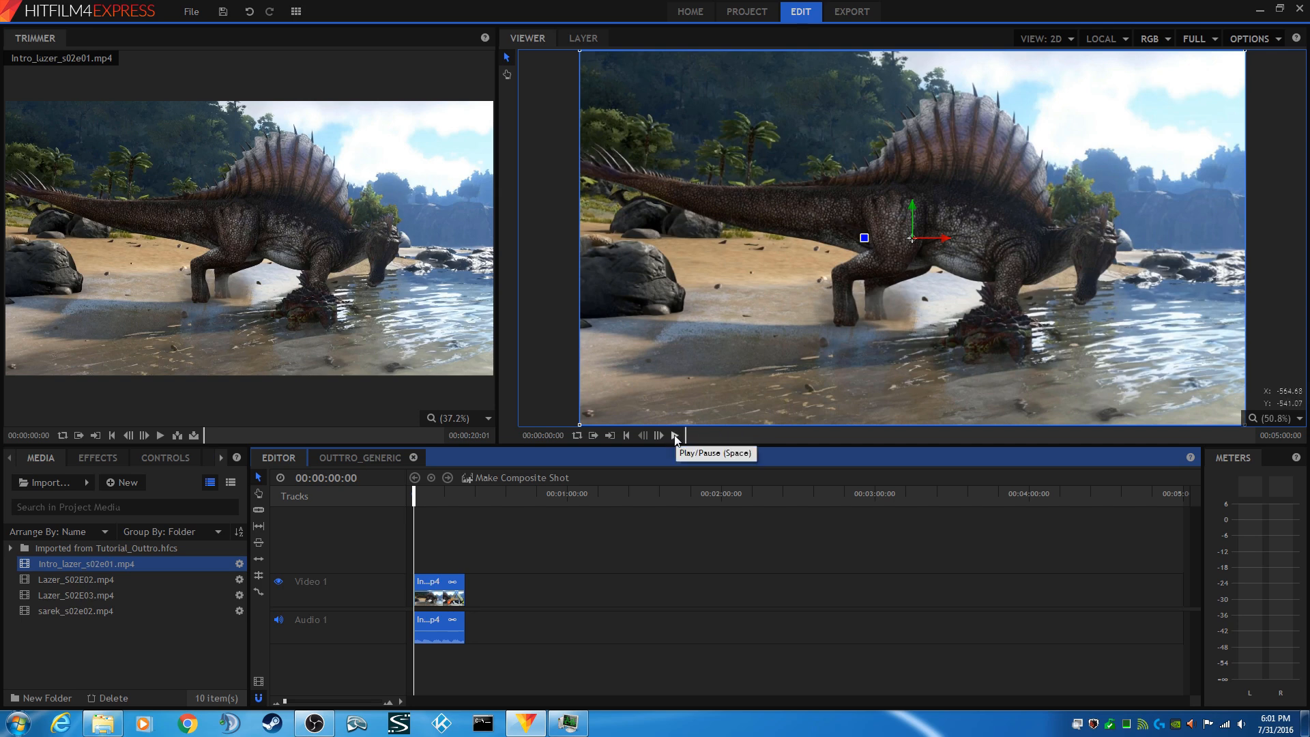
left_click(1198, 41)
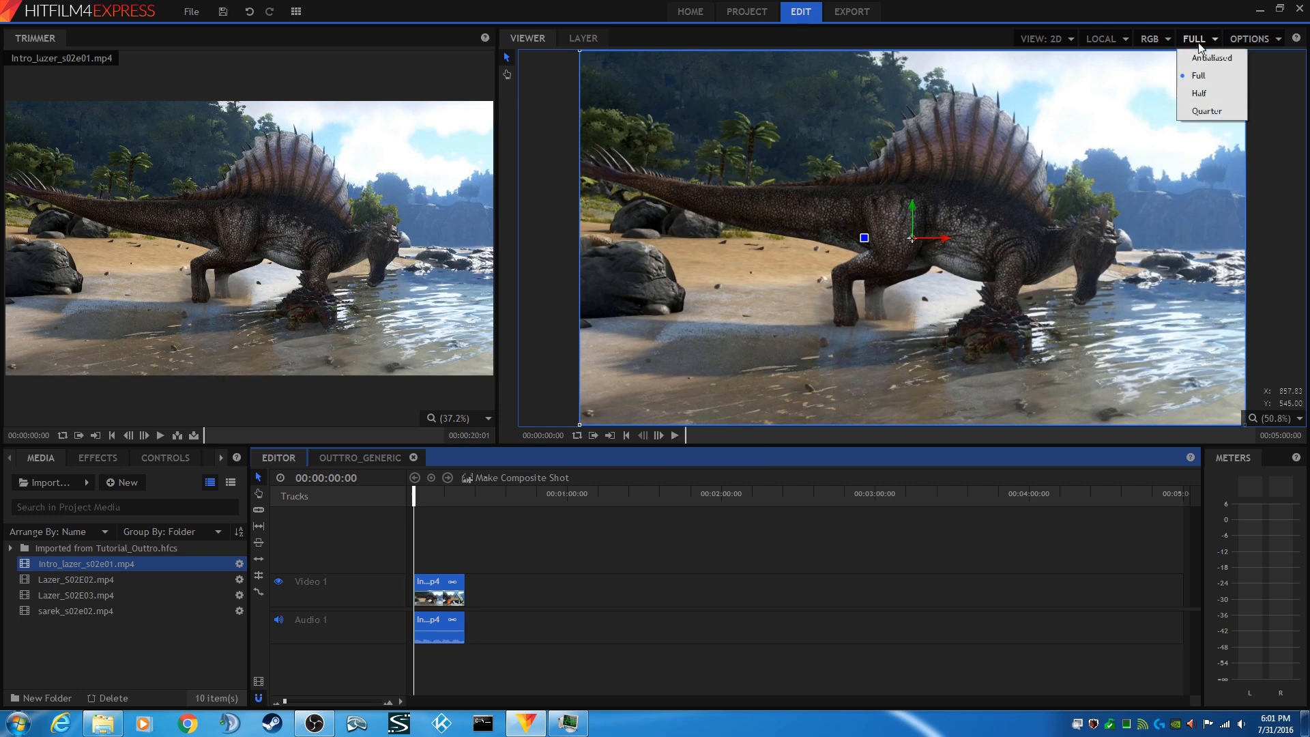
left_click(1201, 112)
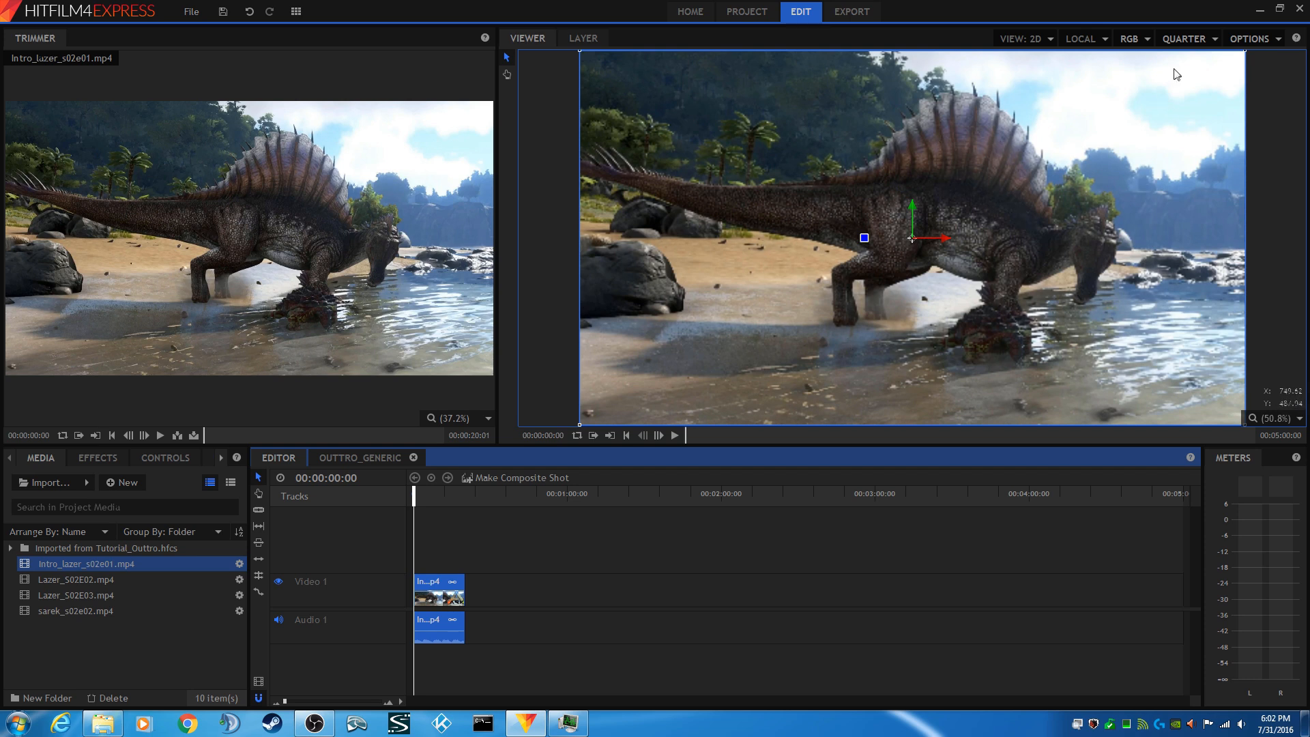
left_click(1185, 39)
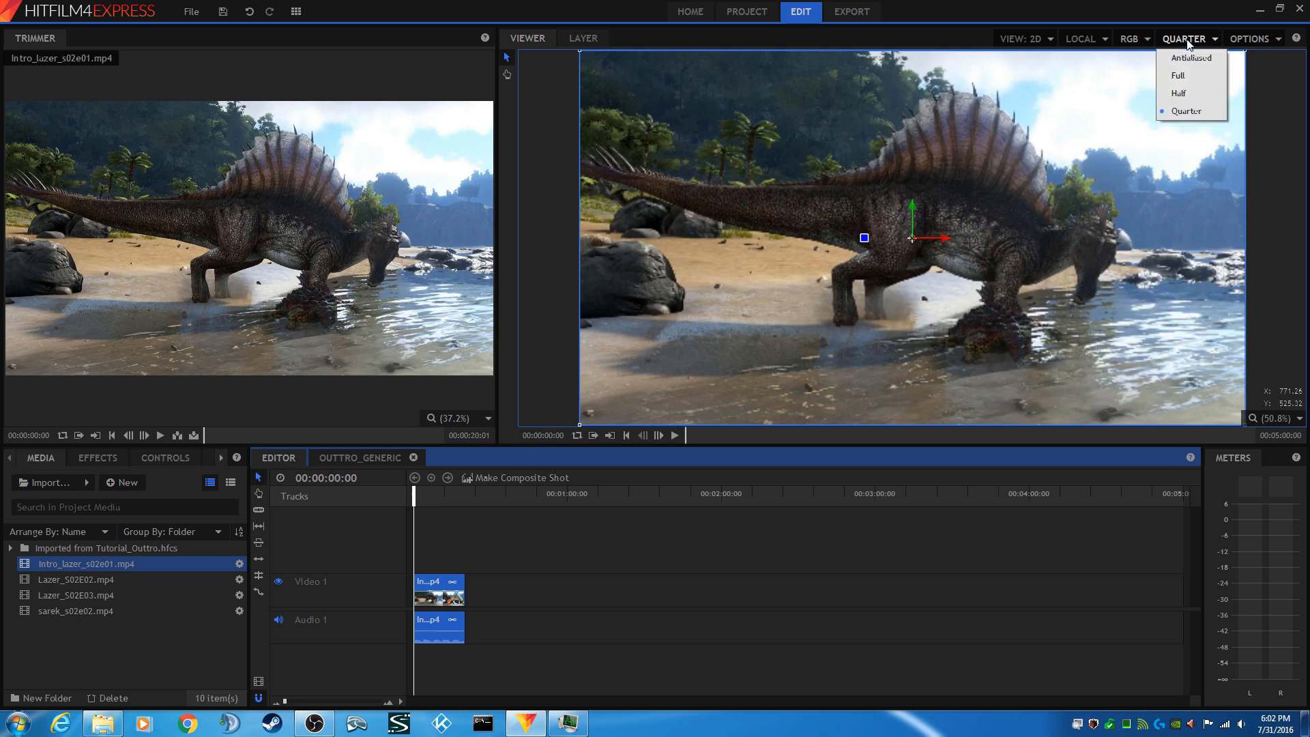
left_click(1178, 76)
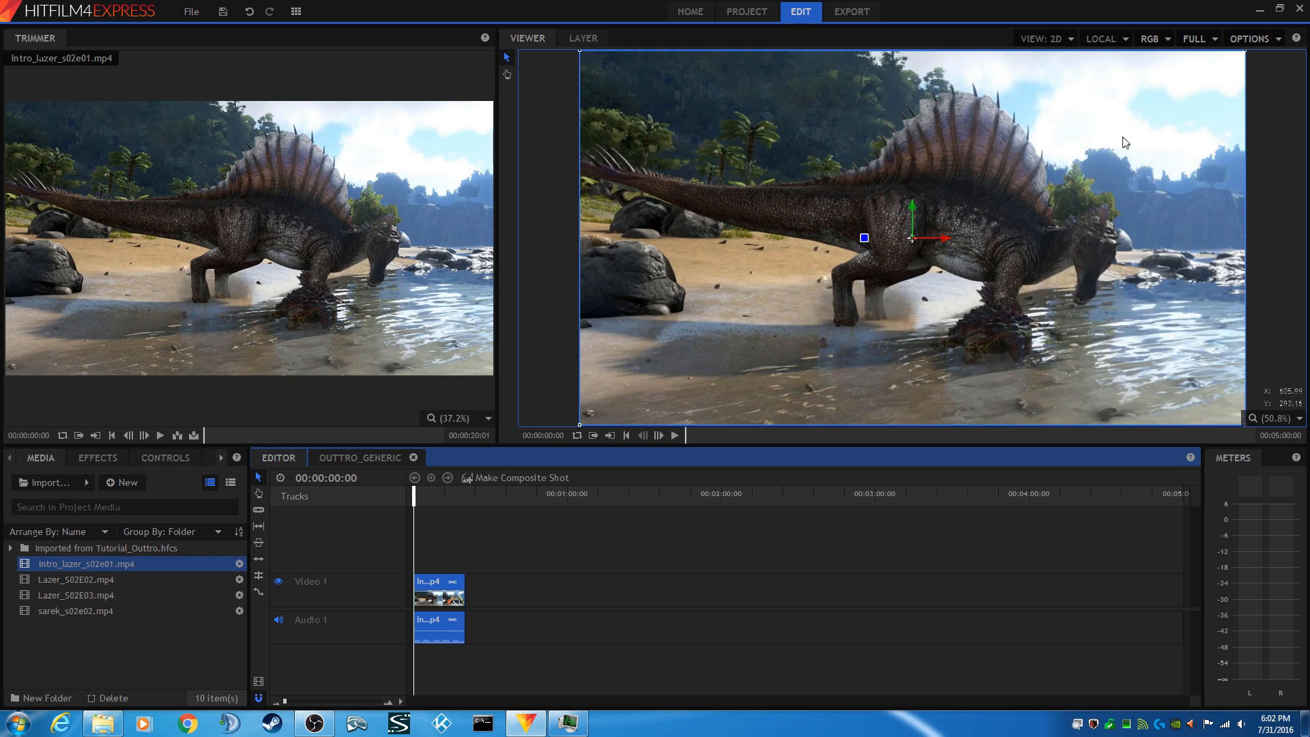
left_click(1194, 39)
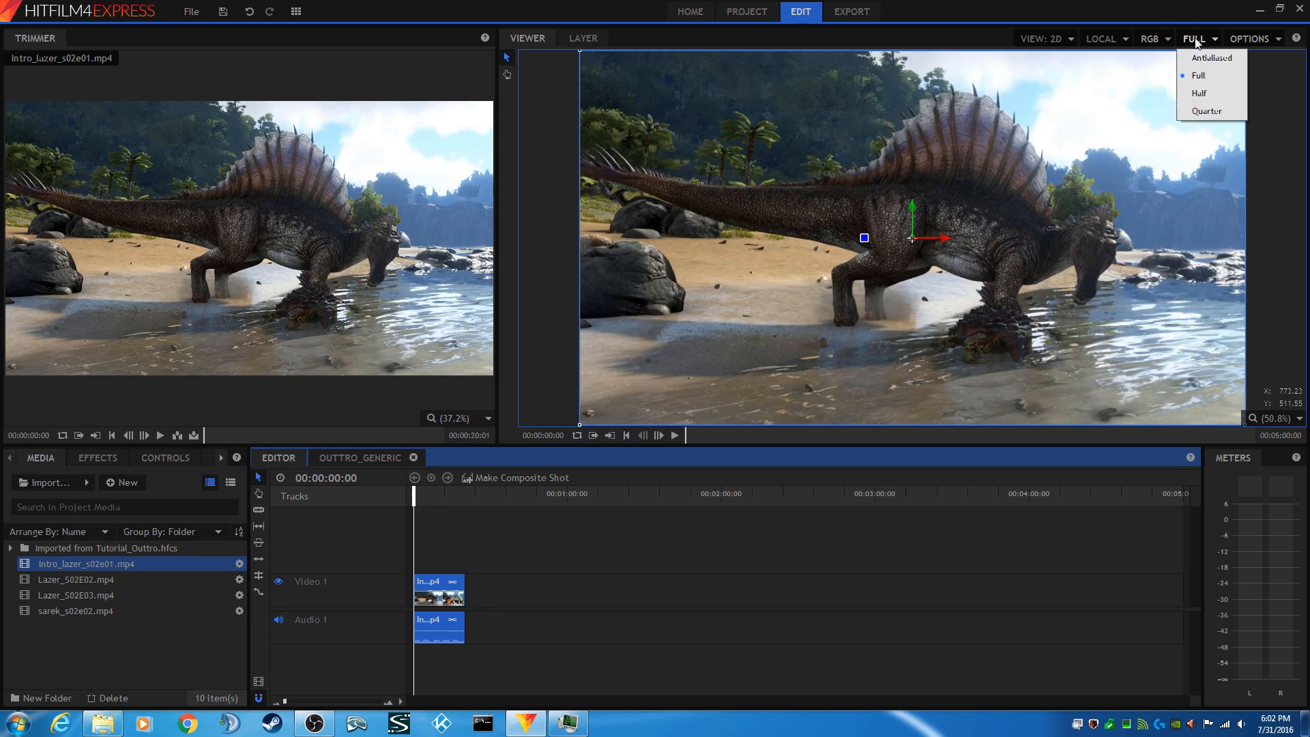
left_click(1206, 111)
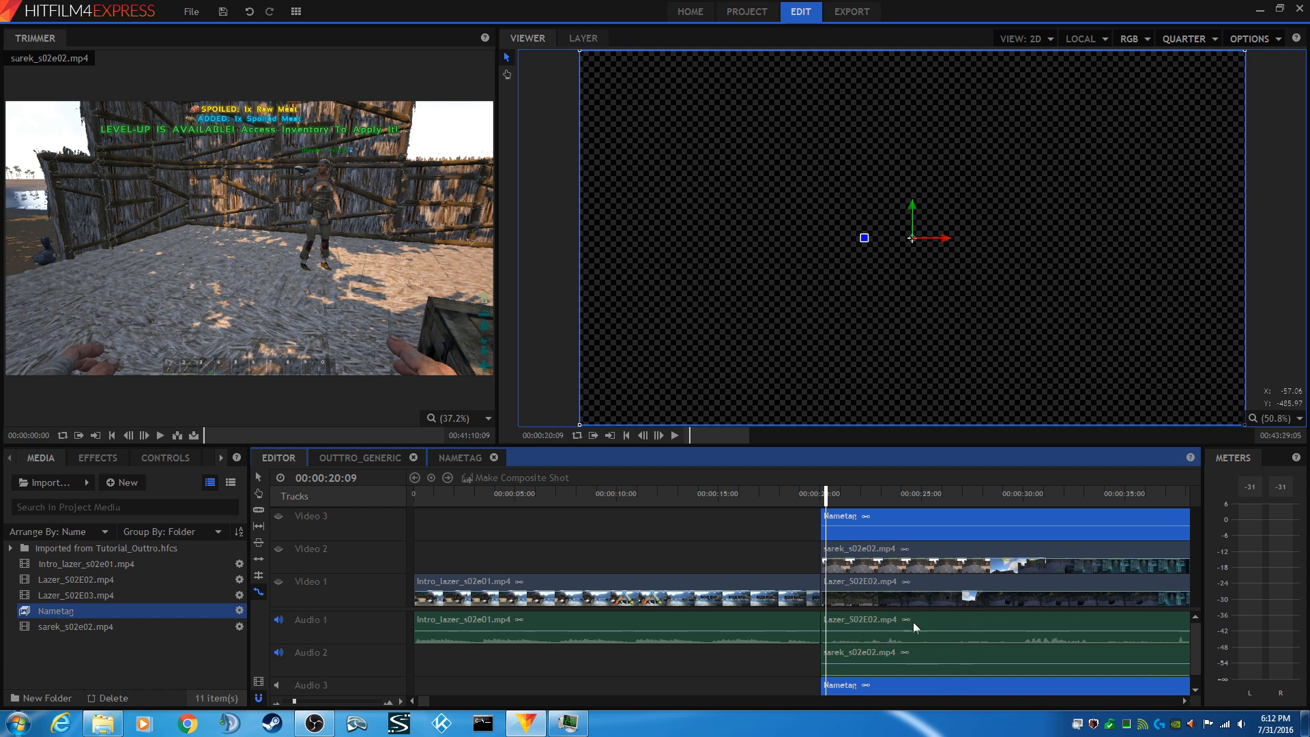
- Move the Intro_lazer_s02e01.mp4 clip up to the Video 3 track and briefly show that track to check it at 00:00:14:16
left_click(430, 585)
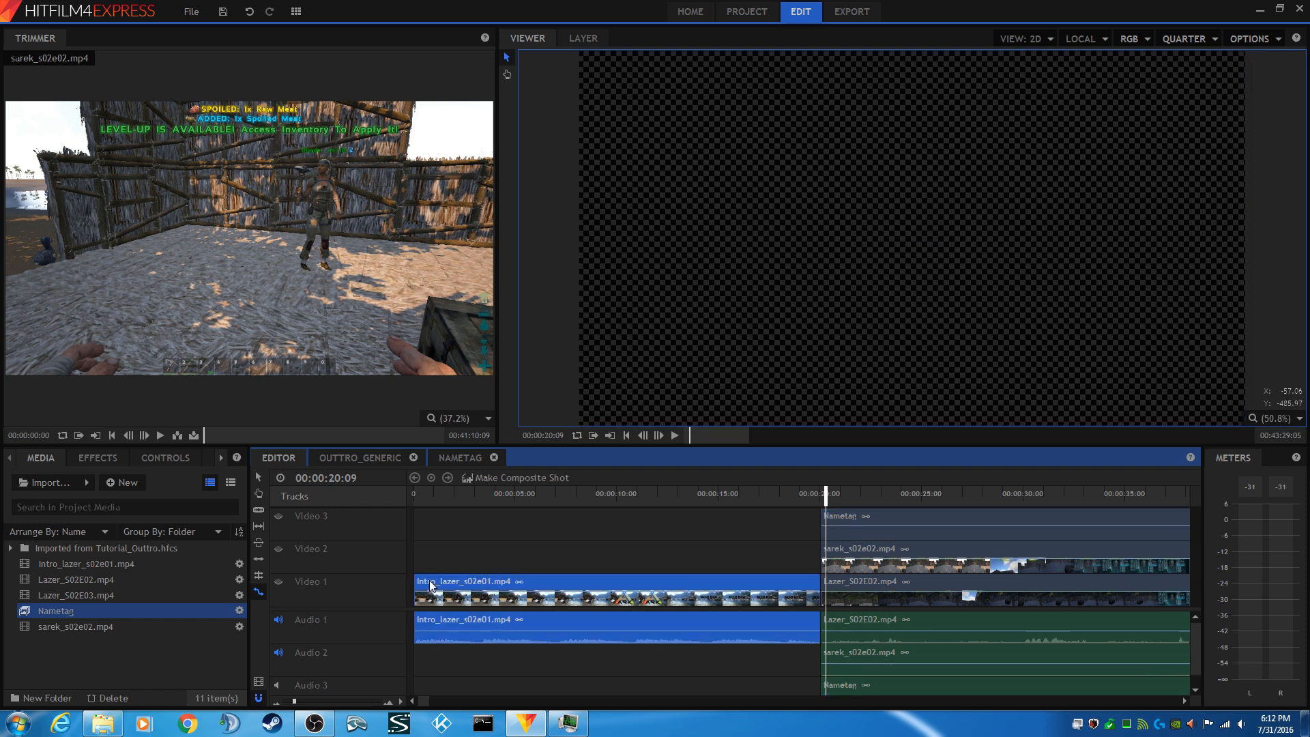
left_click_drag(431, 585, 421, 537)
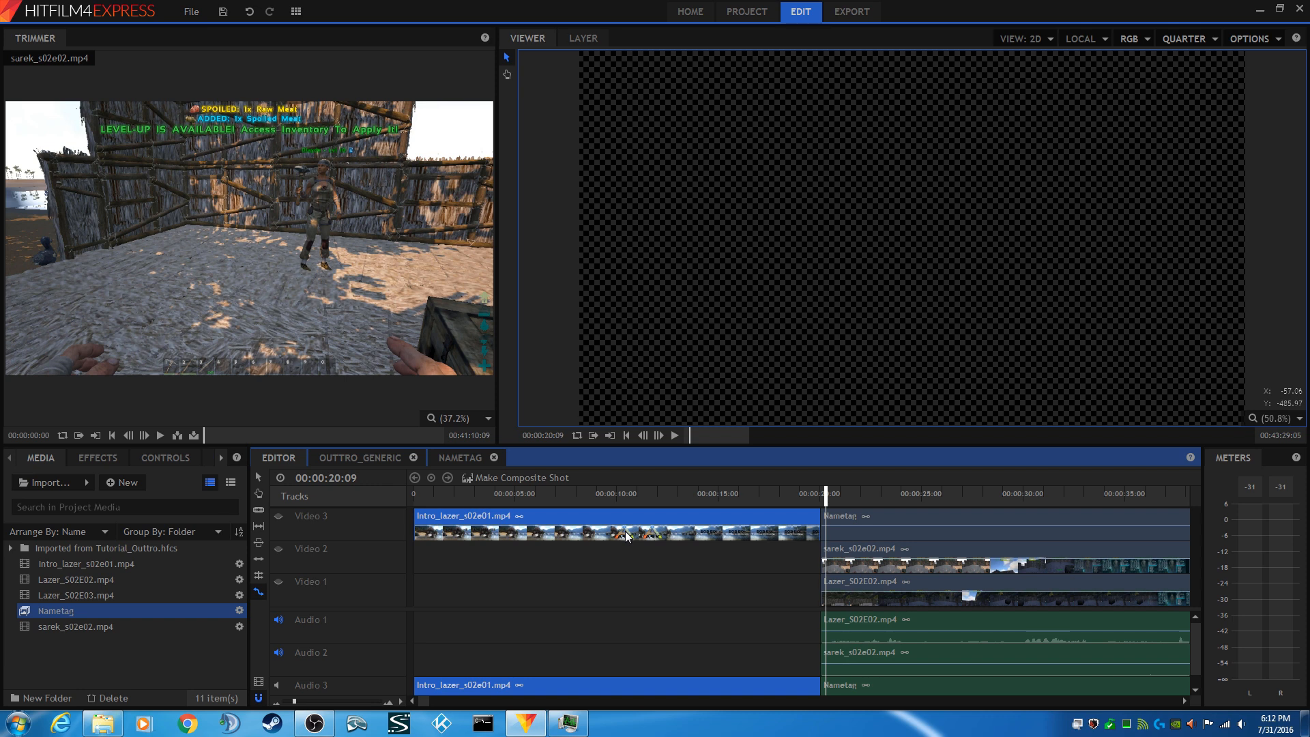
left_click(710, 495)
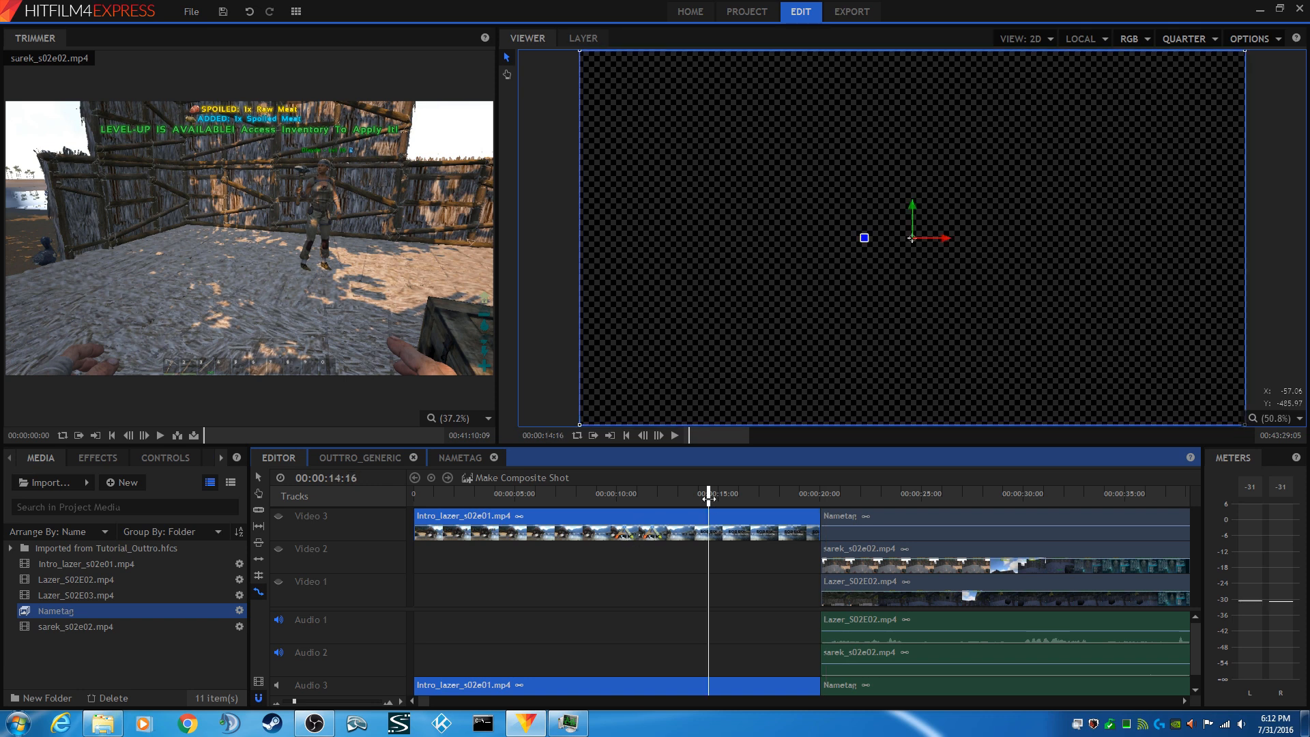
left_click(278, 516)
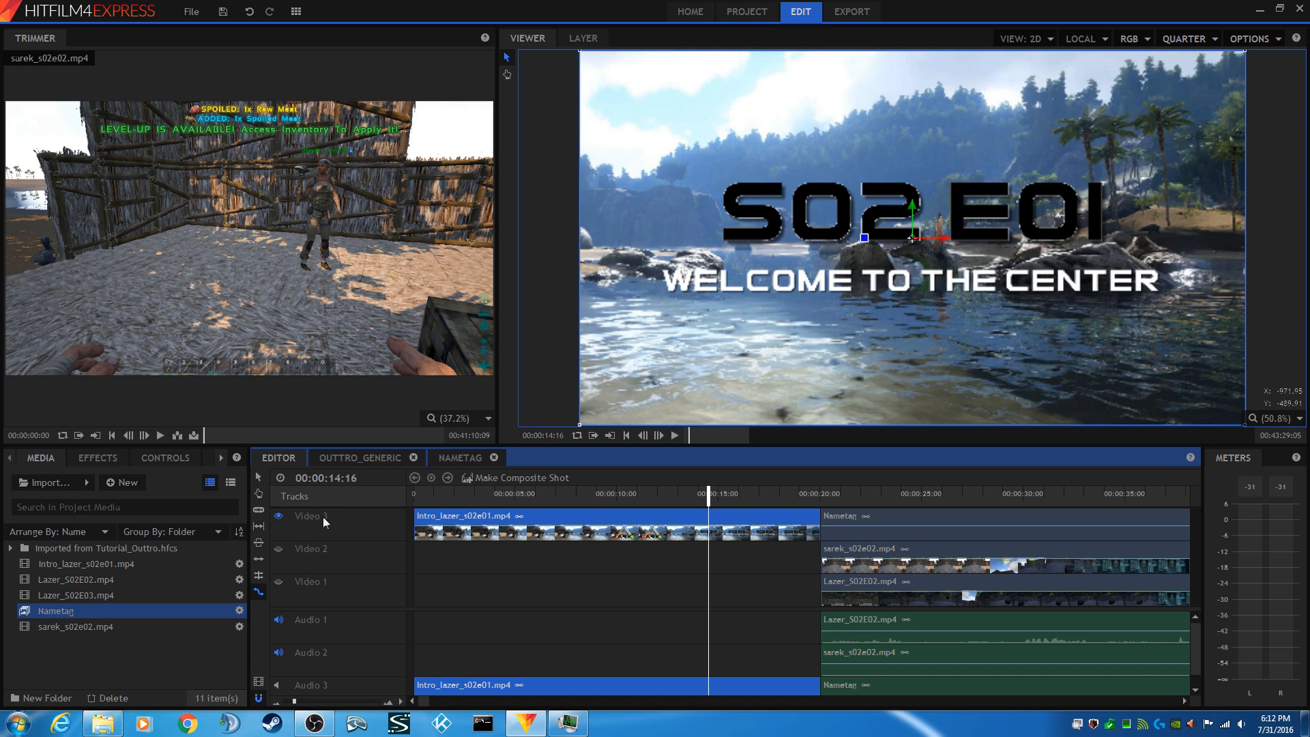
left_click(279, 516)
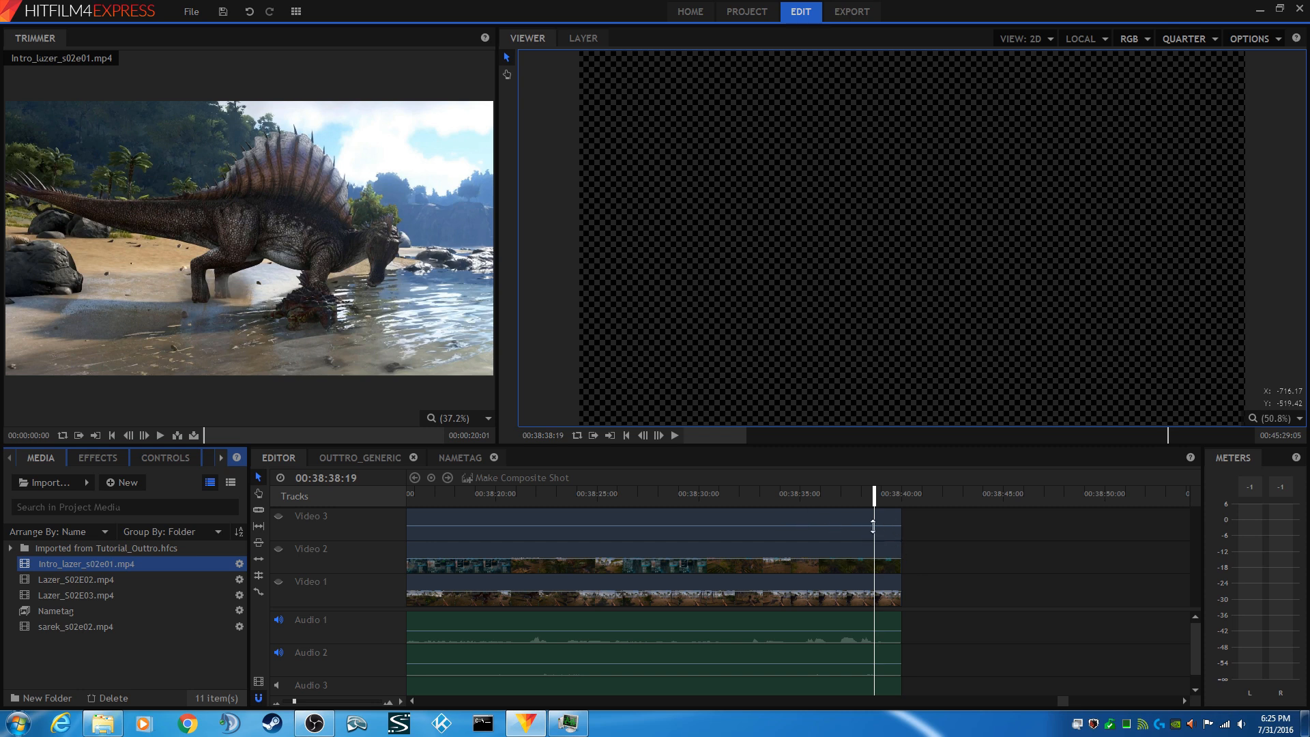
- Turn on the visibility of the Video 3, Video 2 and Video 1 tracks
left_click(279, 518)
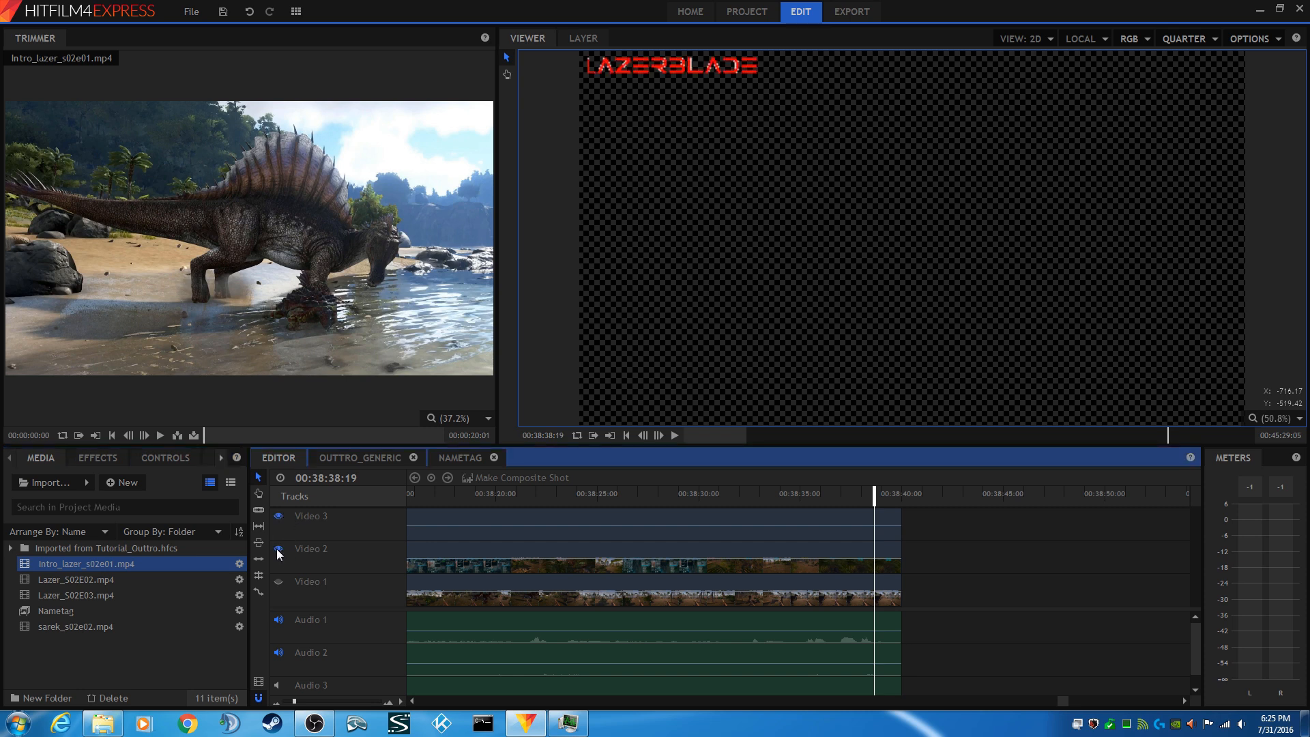
left_click(279, 550)
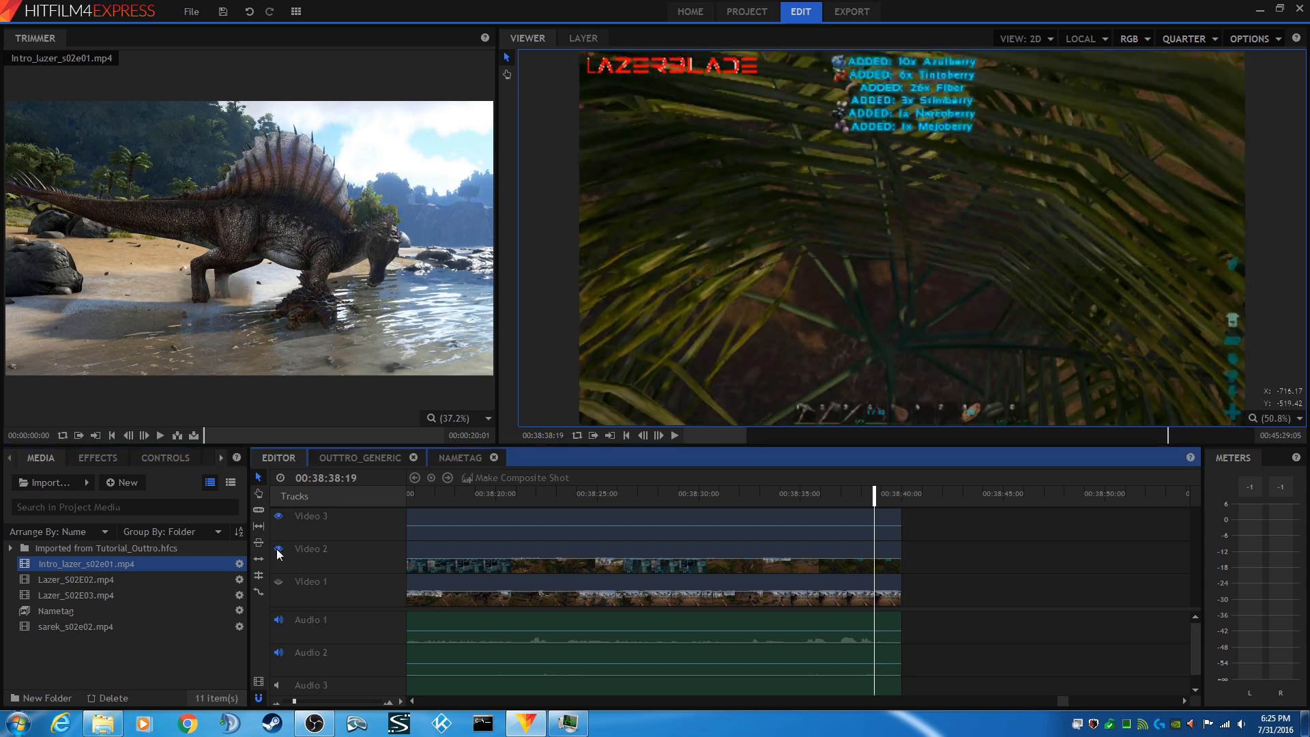
left_click(279, 583)
- Place Outtro_Generic from the imported Tutorial_Outtro.hfcs folder on the Video 3 track, directly after the end of the gameplay clips
left_click(10, 548)
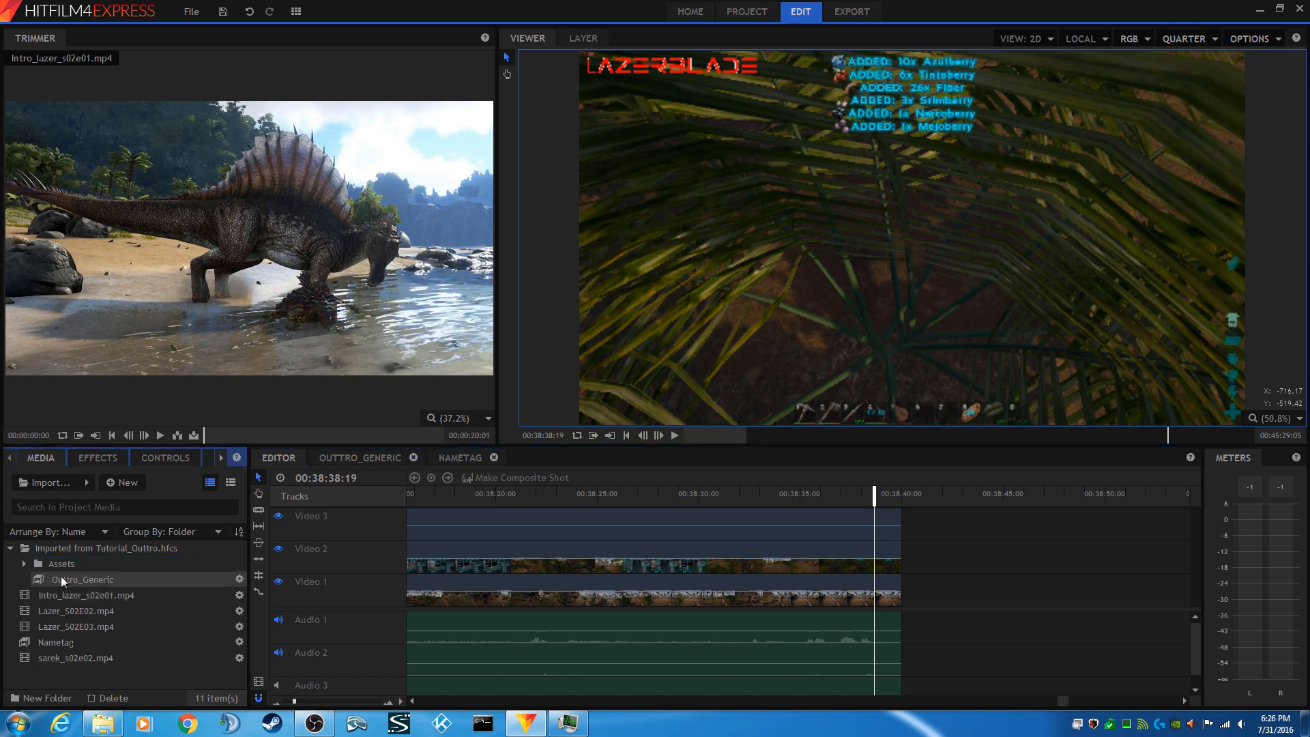
left_click(76, 585)
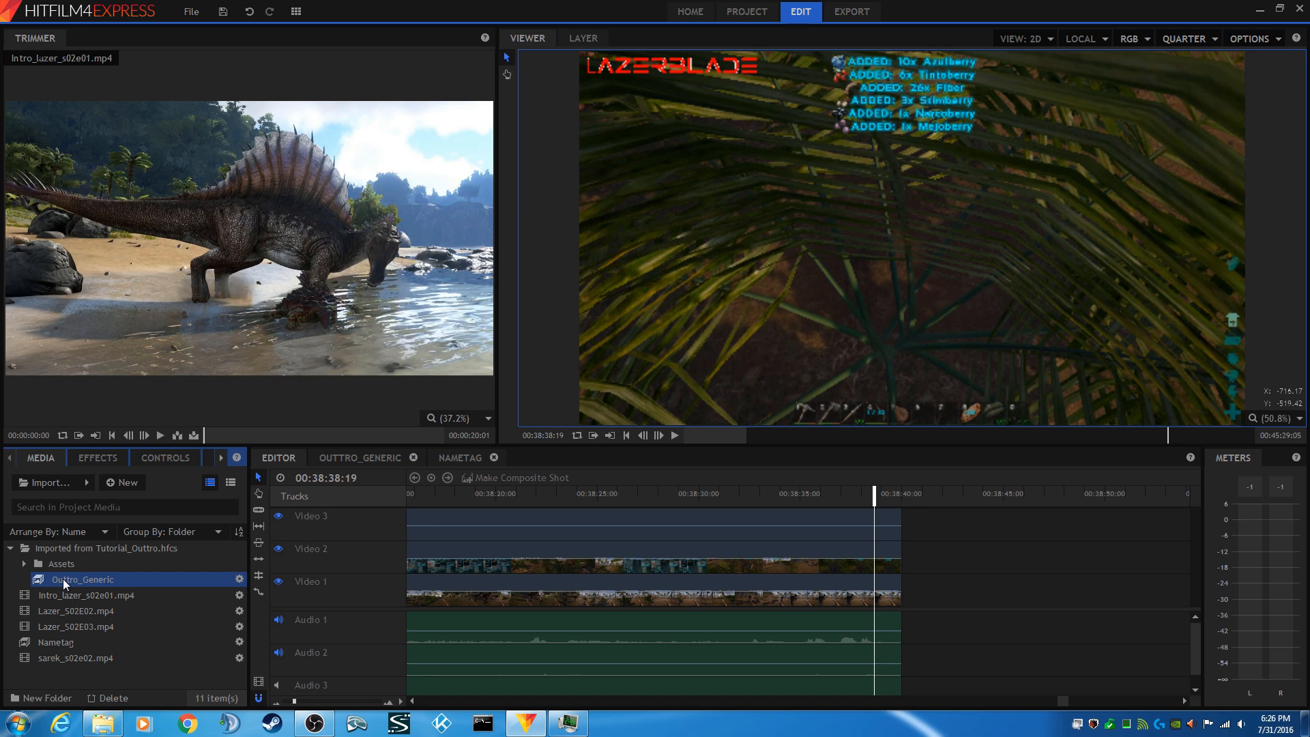
left_click_drag(65, 585, 910, 533)
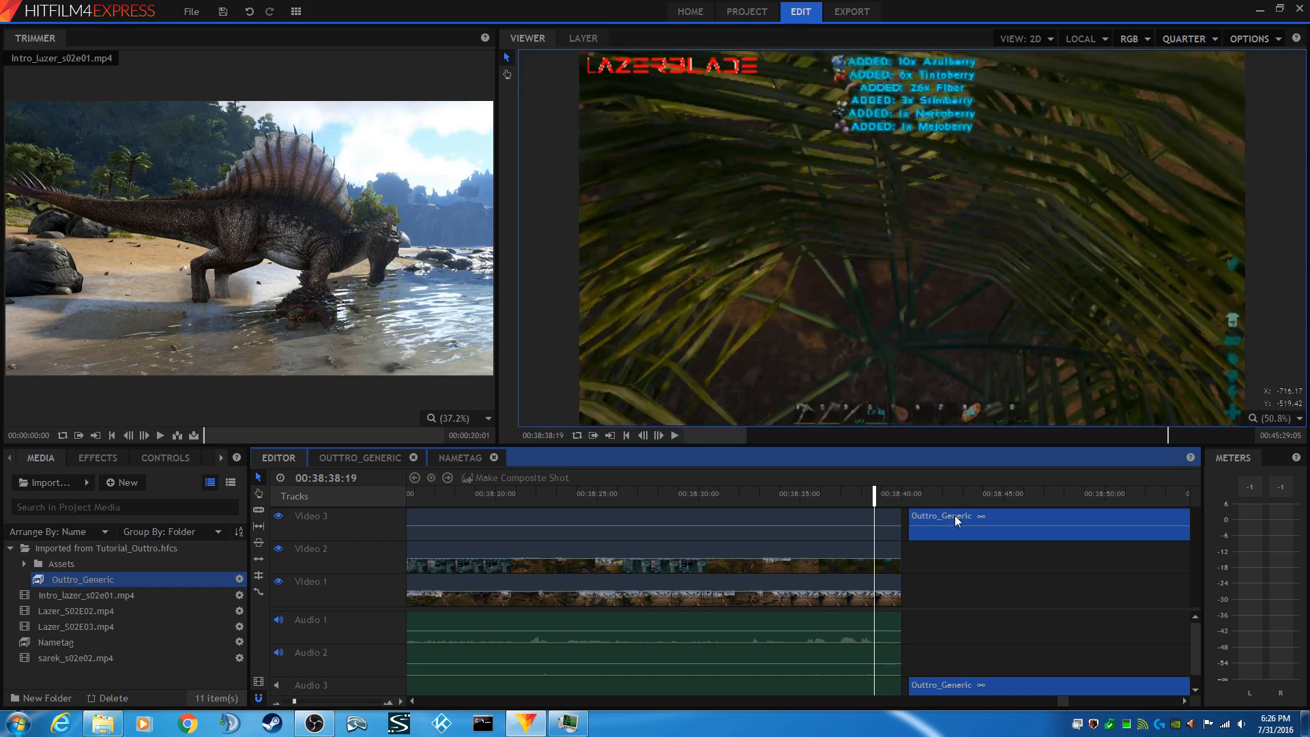
left_click_drag(955, 514, 948, 514)
scroll(506, 628, "down", 1)
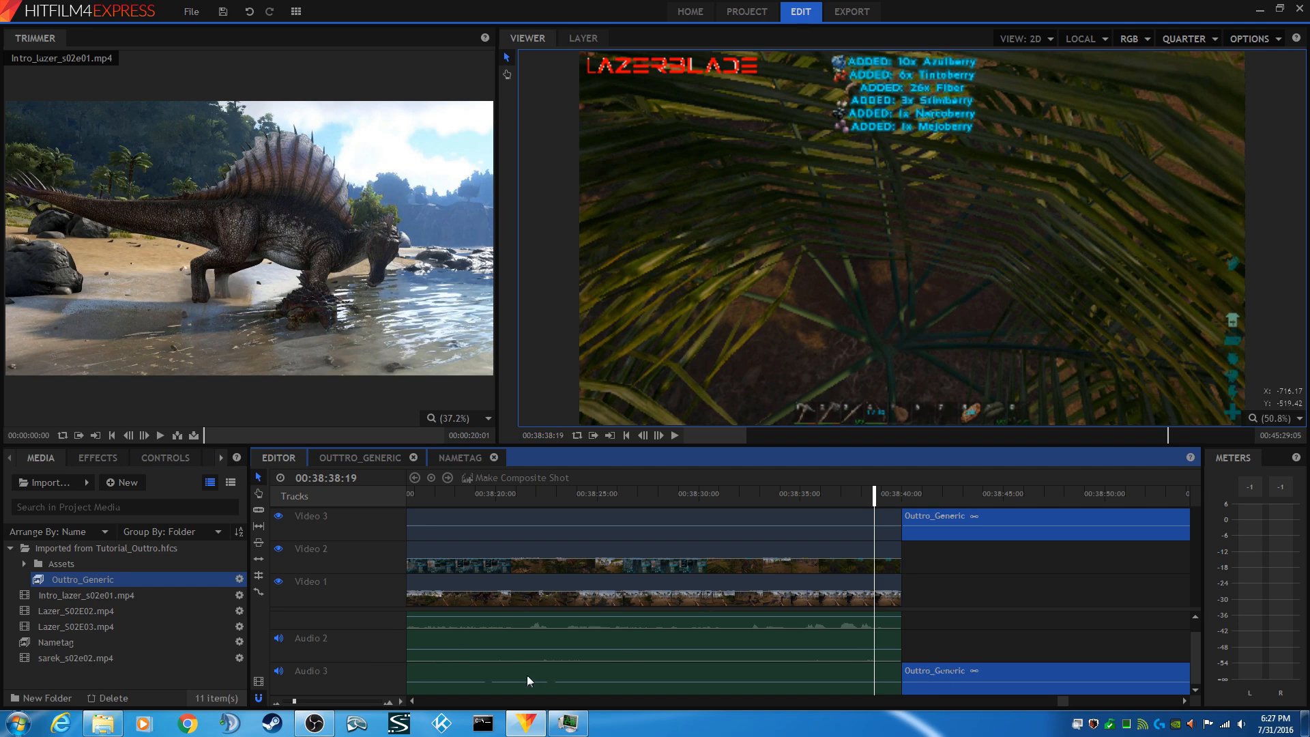
- Return the playhead to the first frame and mute the Audio 2 track
left_click(626, 436)
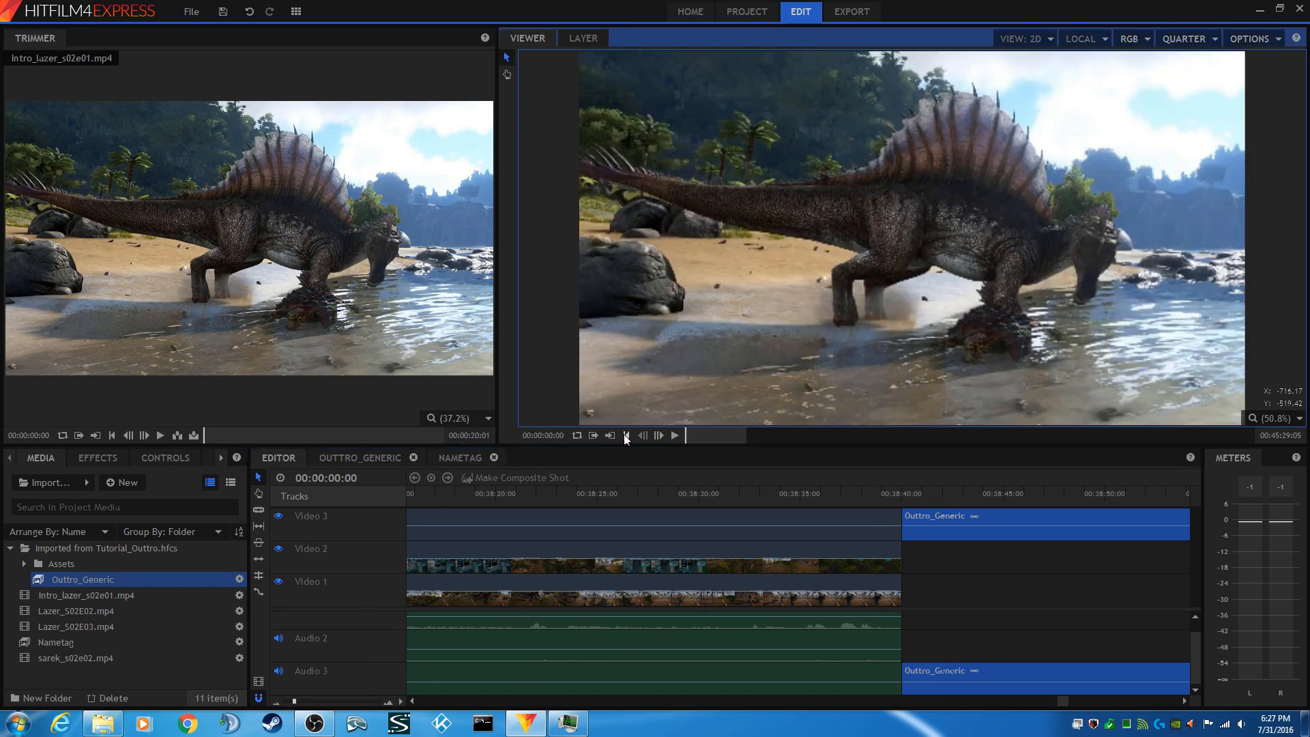
left_click(279, 704)
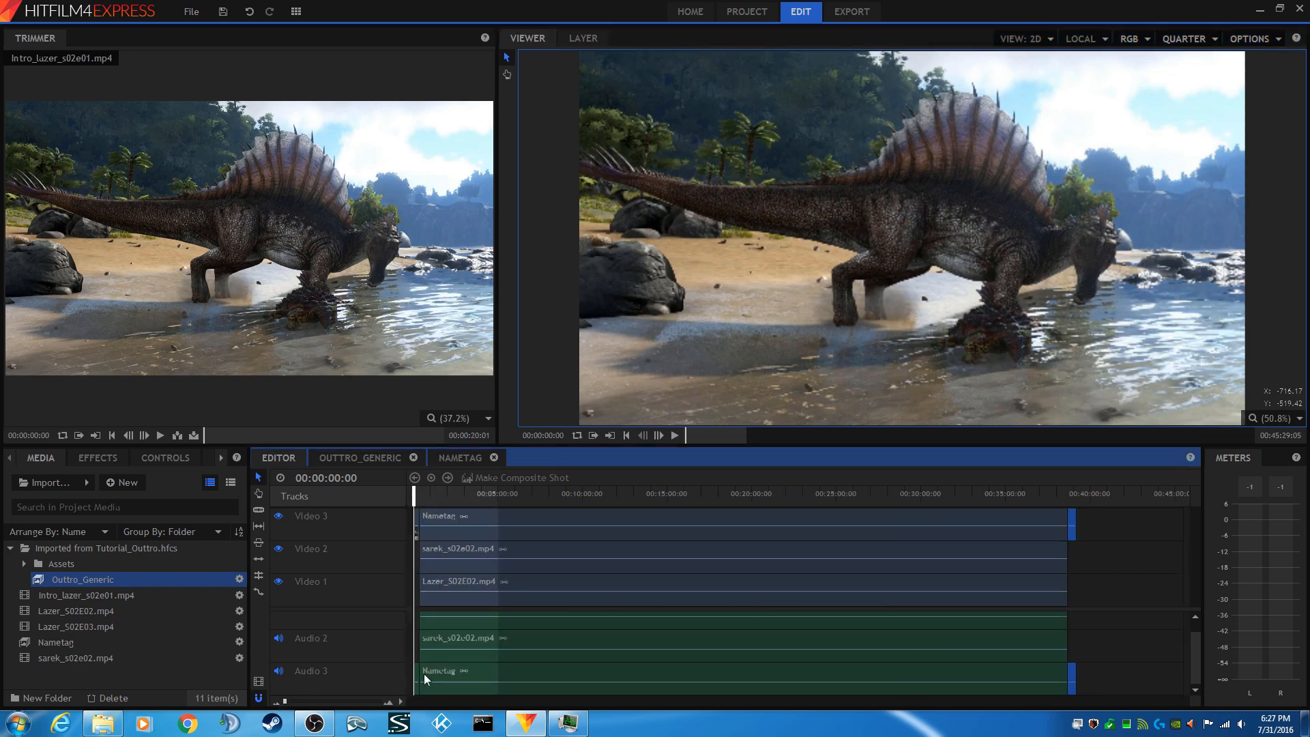
left_click(389, 702)
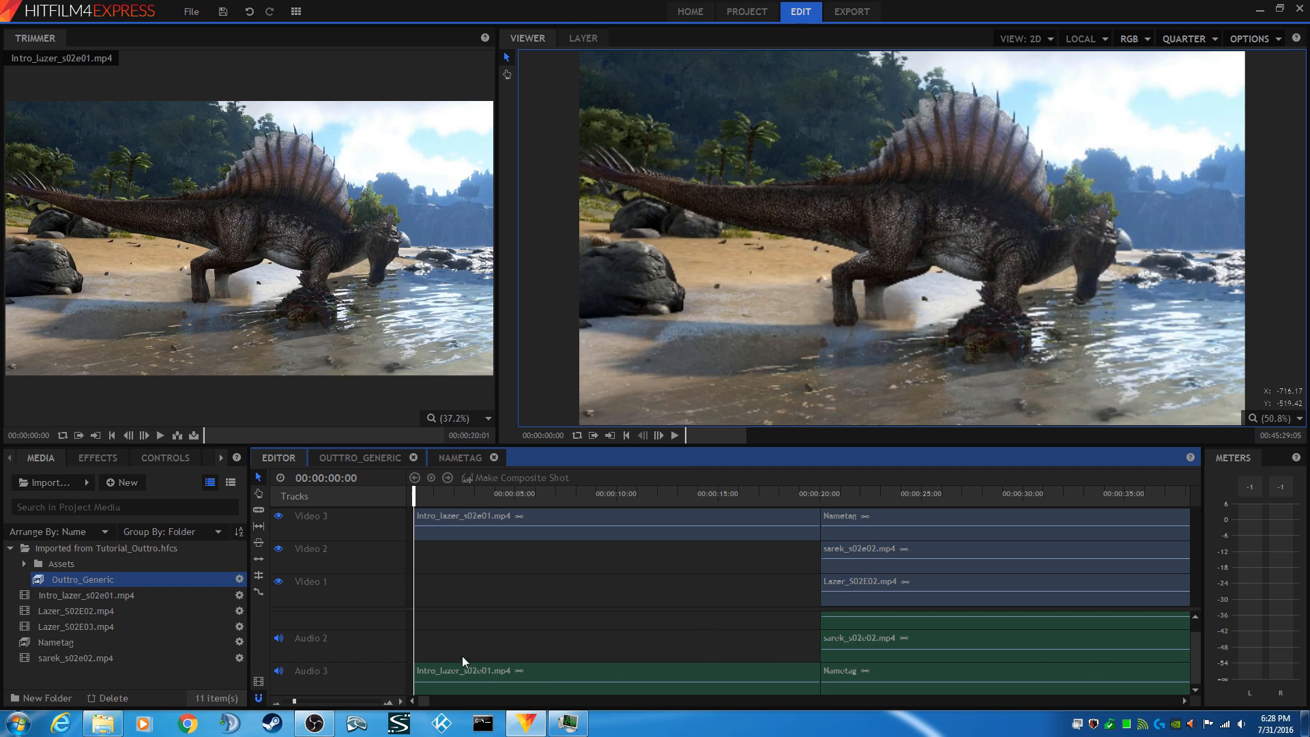
scroll(462, 659, "up", 1)
scroll(907, 664, "up", 1)
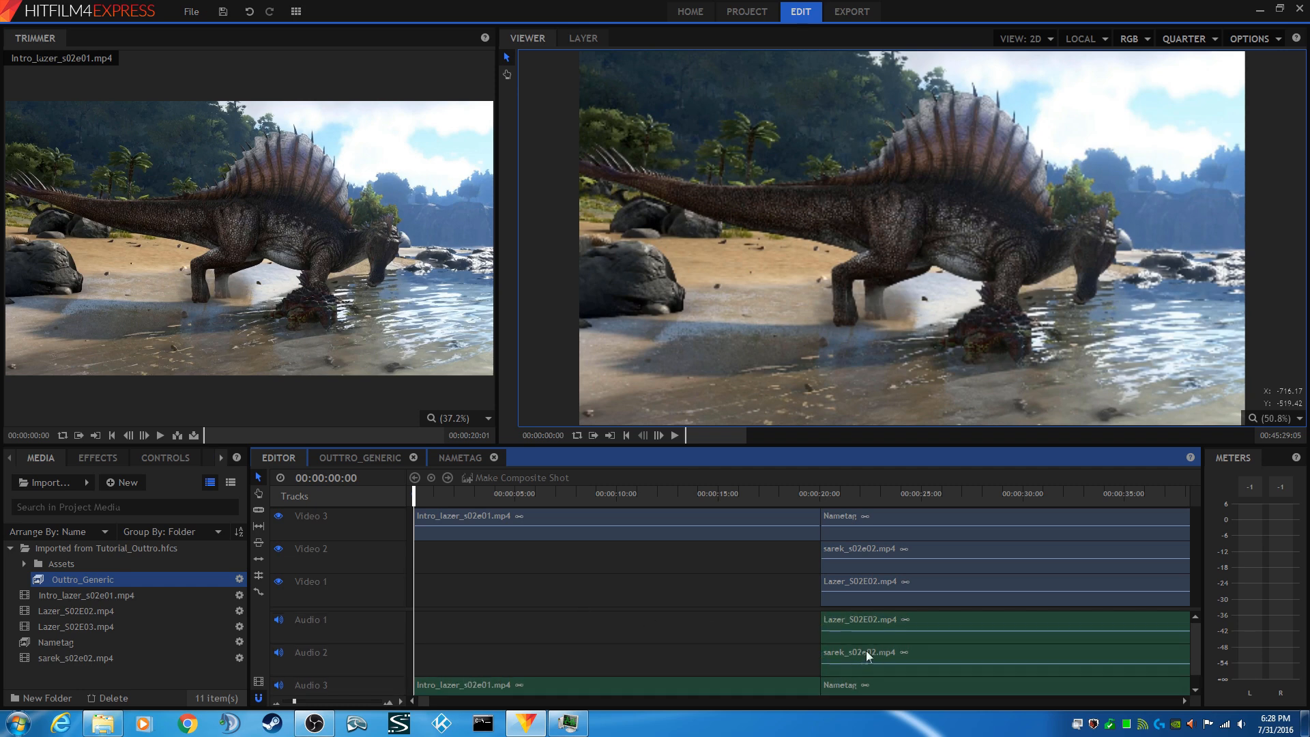
left_click(279, 653)
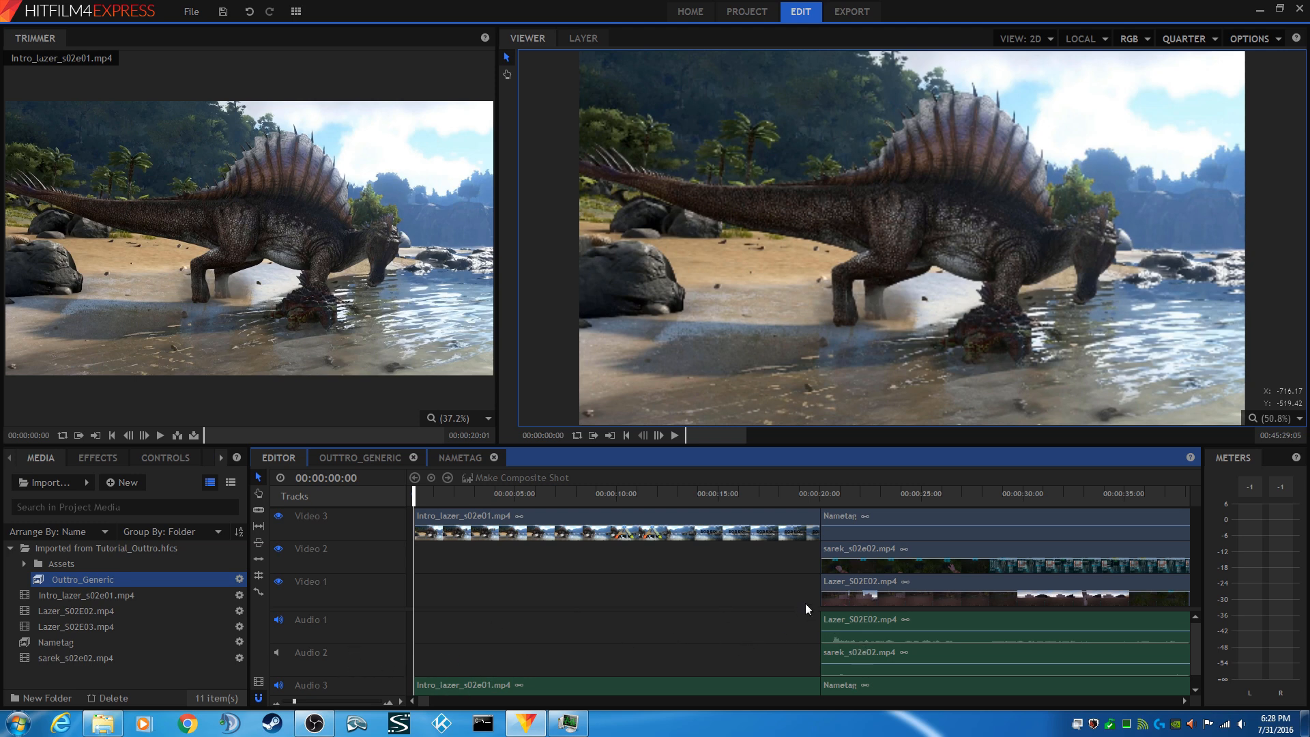
- Make a composite shot named Sarek_PIP from the sarek_s02e02.mp4 clip on Video 2, using the selected clip's properties
left_click(861, 556)
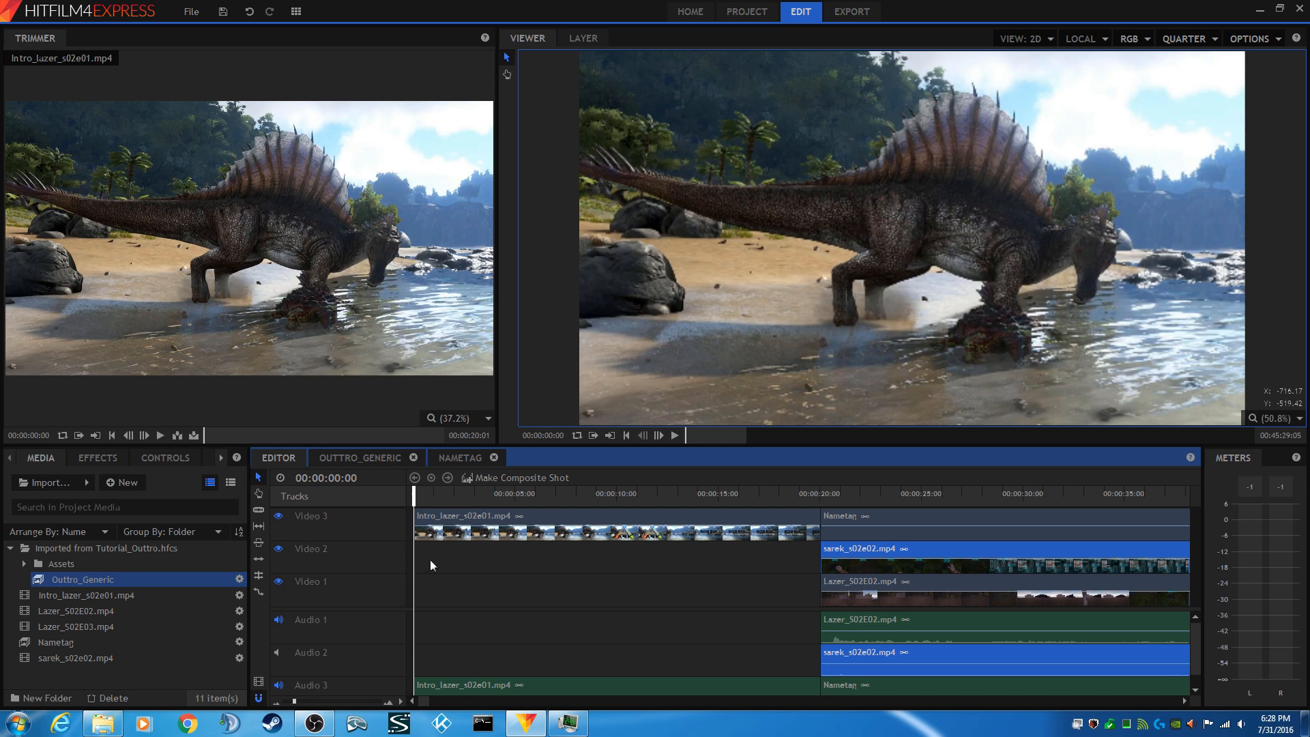
left_click(824, 495)
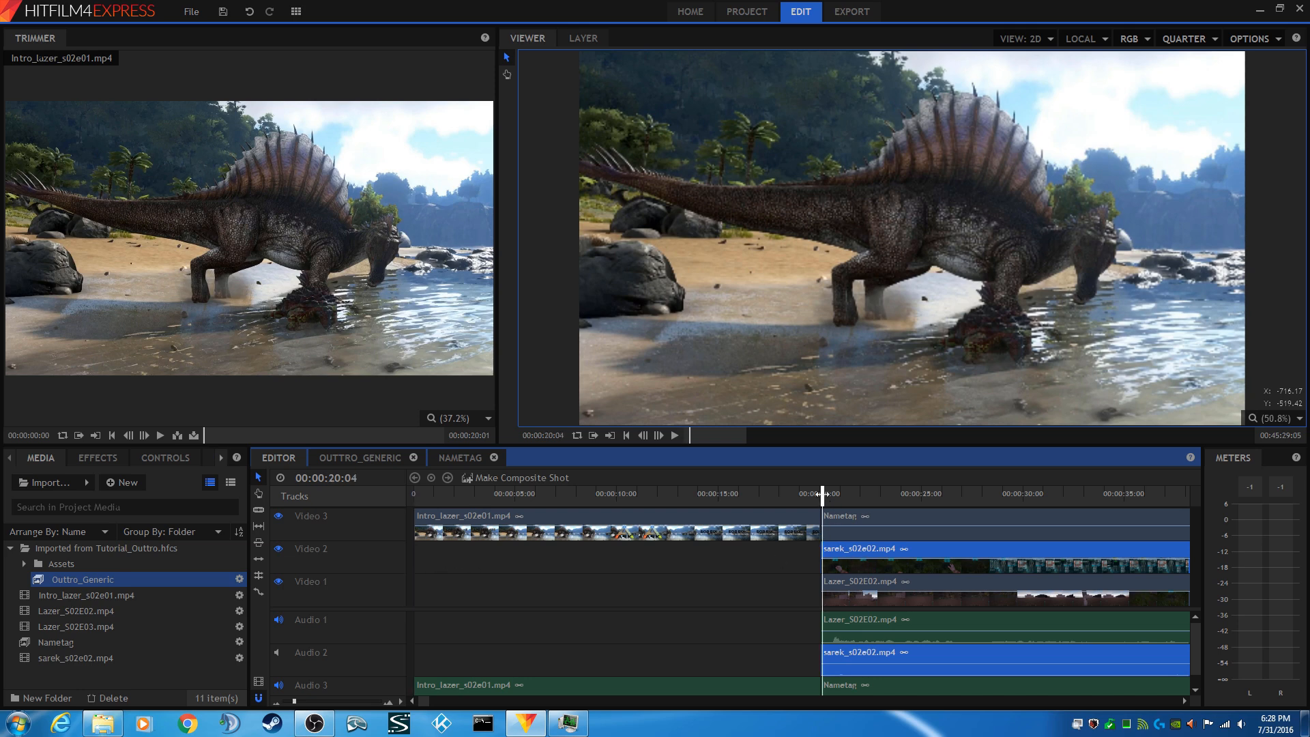
right_click(861, 553)
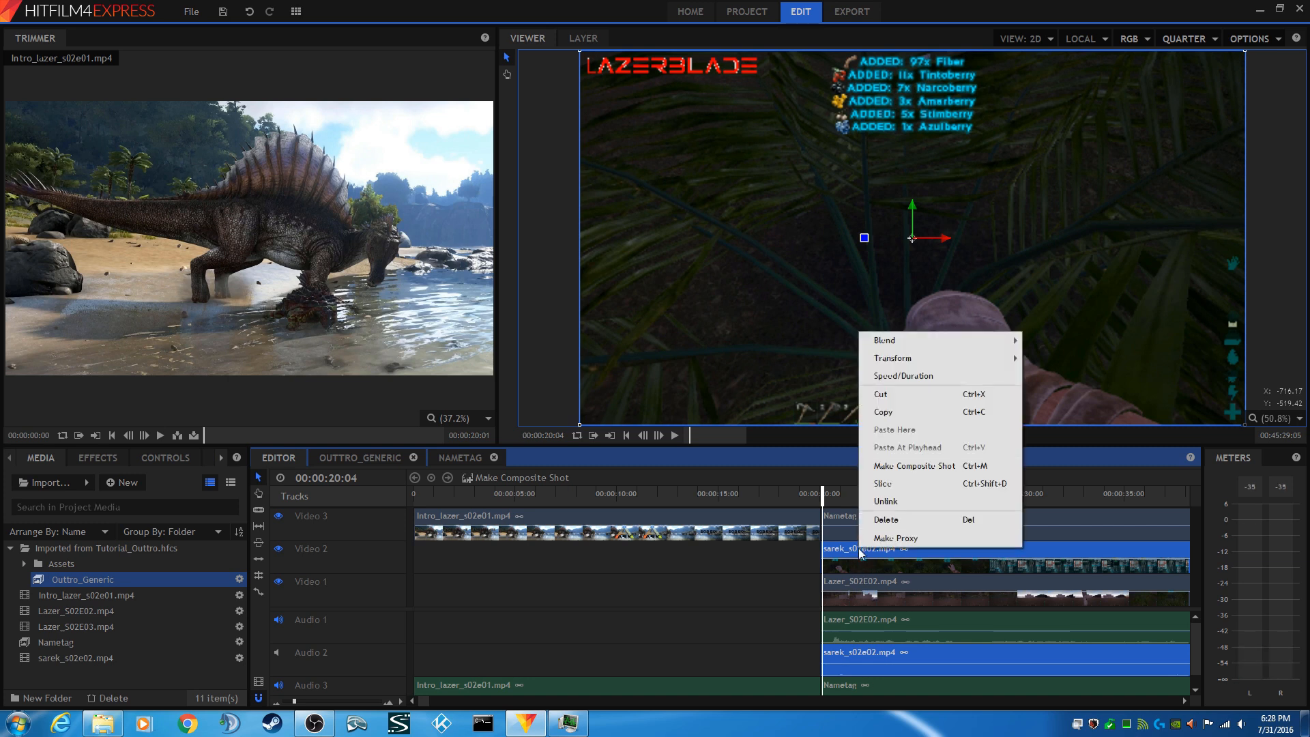
left_click(906, 466)
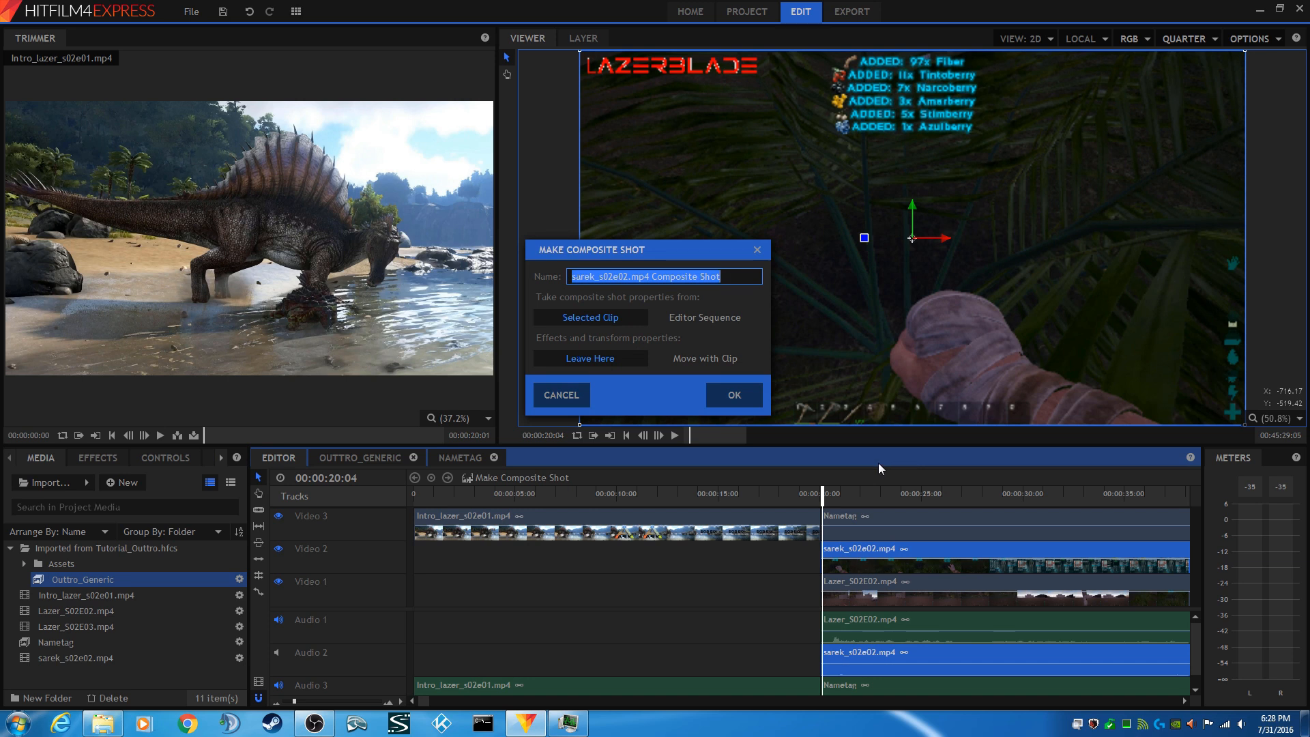
type("Surek")
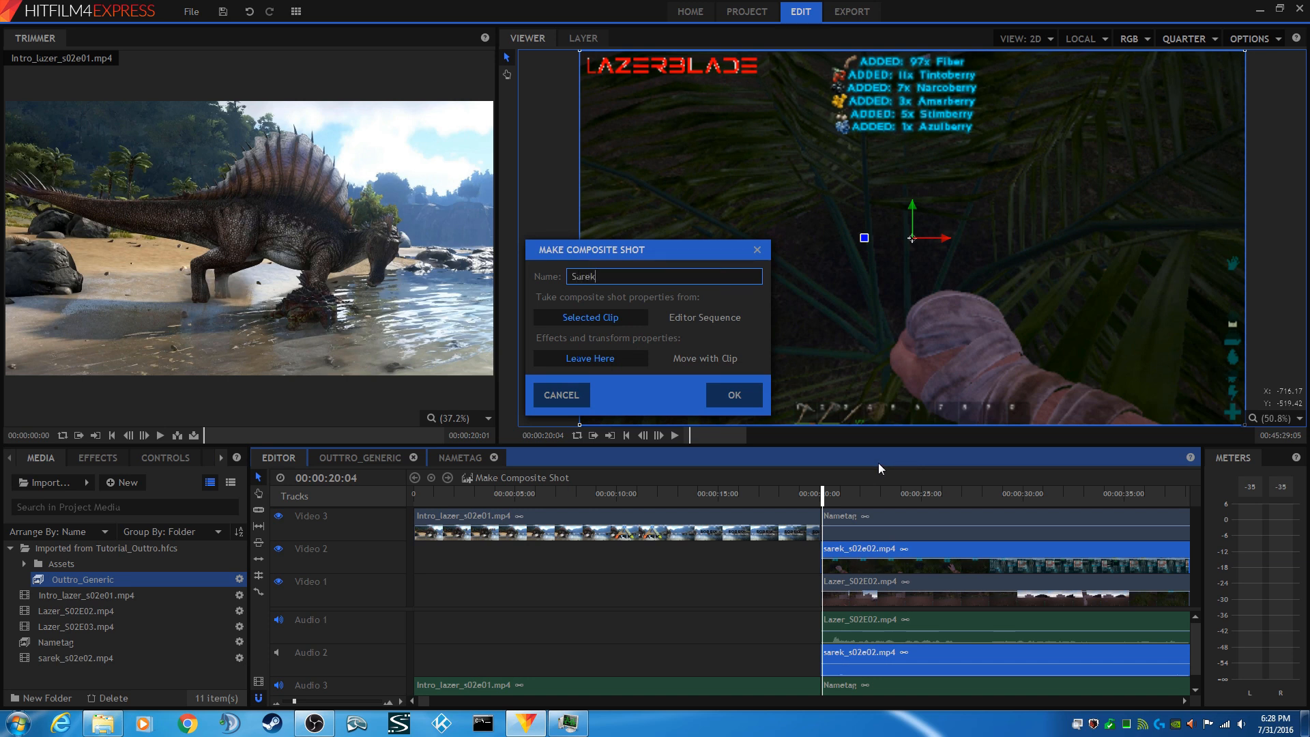
type("_PIP")
left_click(738, 395)
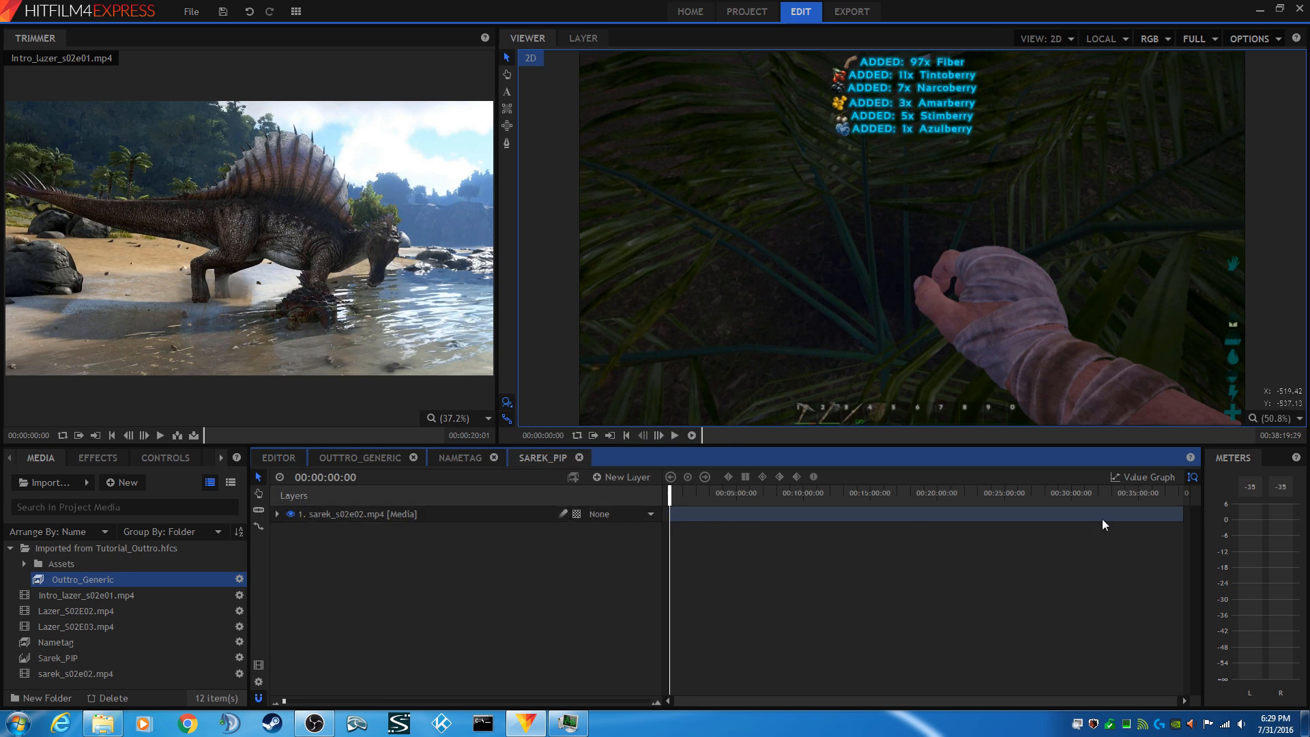
- Add New Plane 1 from the Assets folder beneath the sarek_s02e02.mp4 layer and parent the video layer to it
left_click(25, 563)
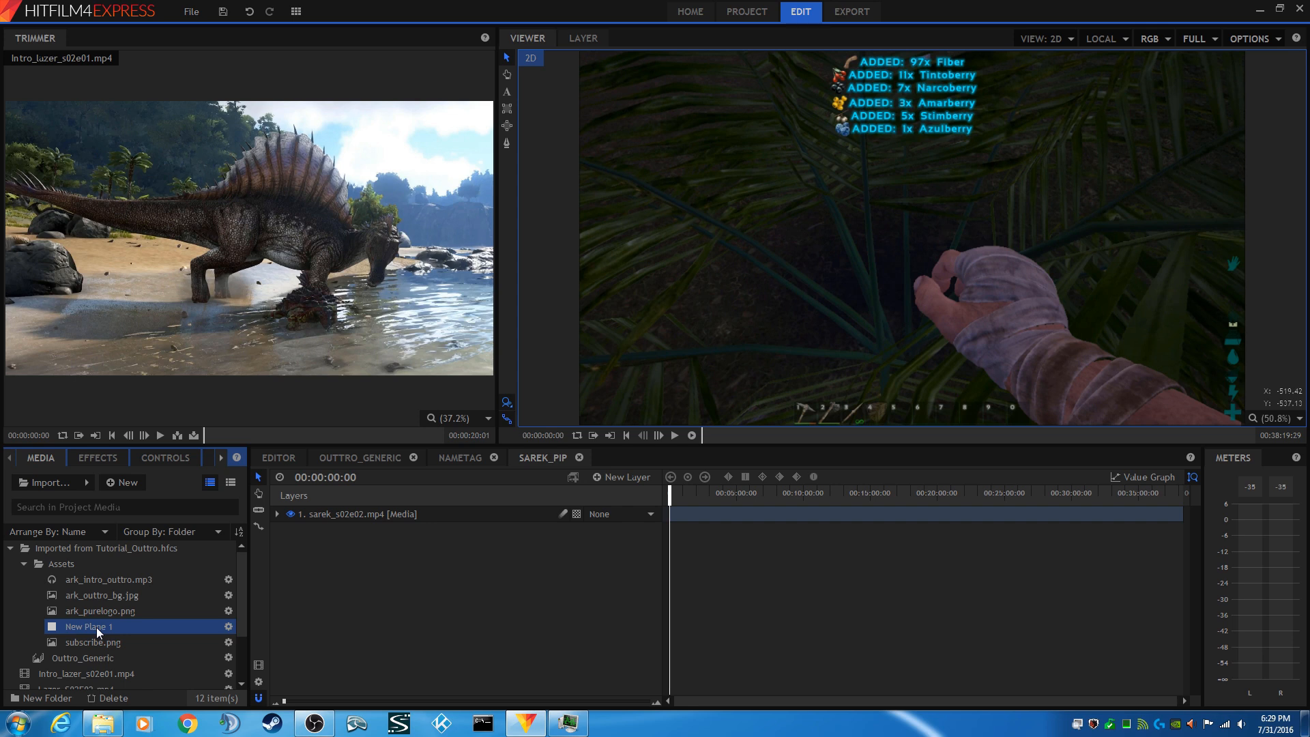
left_click_drag(96, 628, 296, 542)
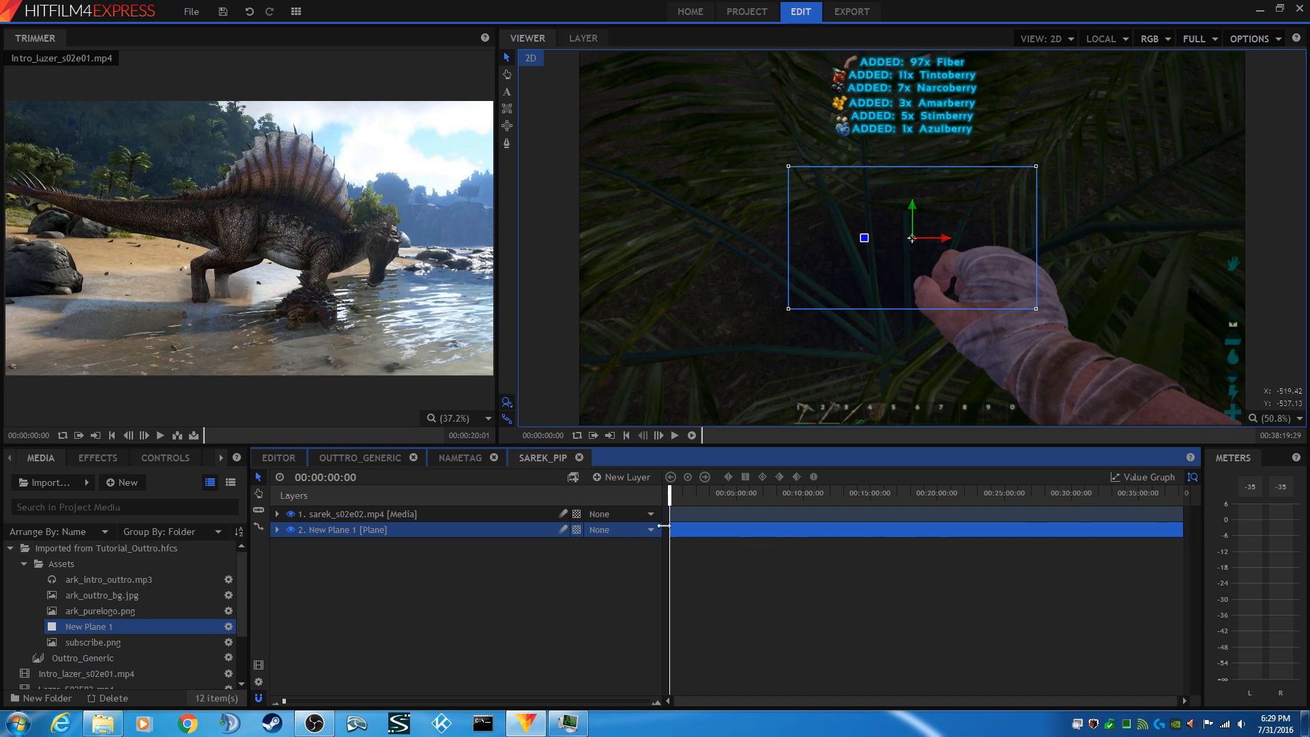
left_click(601, 514)
left_click(619, 543)
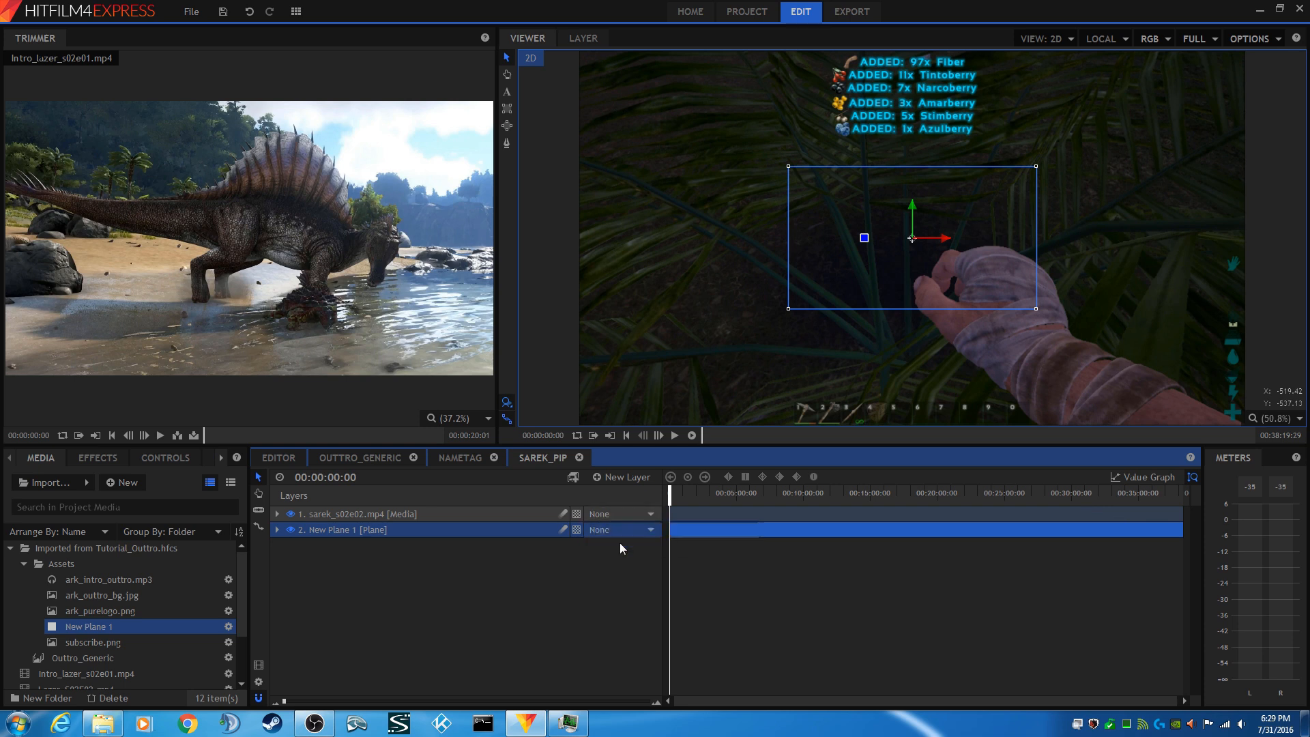
- Set the scale of the sarek_s02e02.mp4 layer to 37% so it fits inside the plane's border
left_click(277, 514)
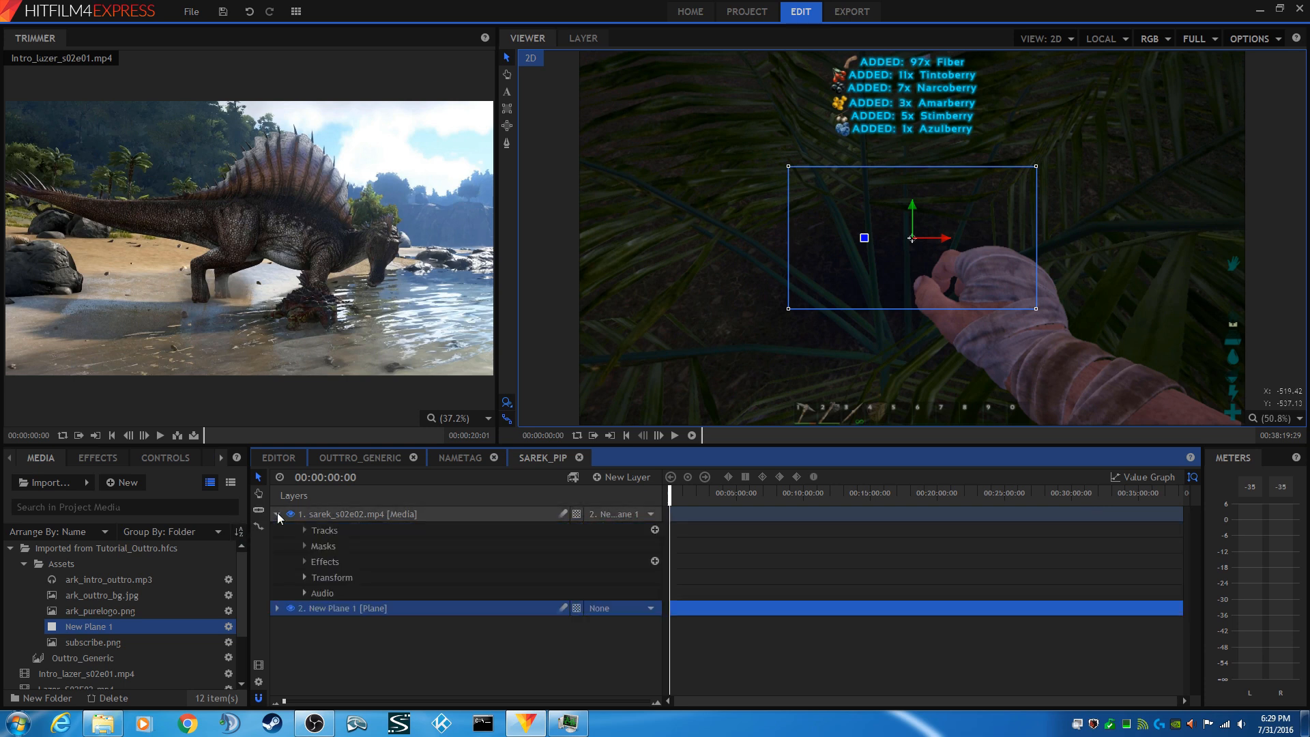
left_click(304, 577)
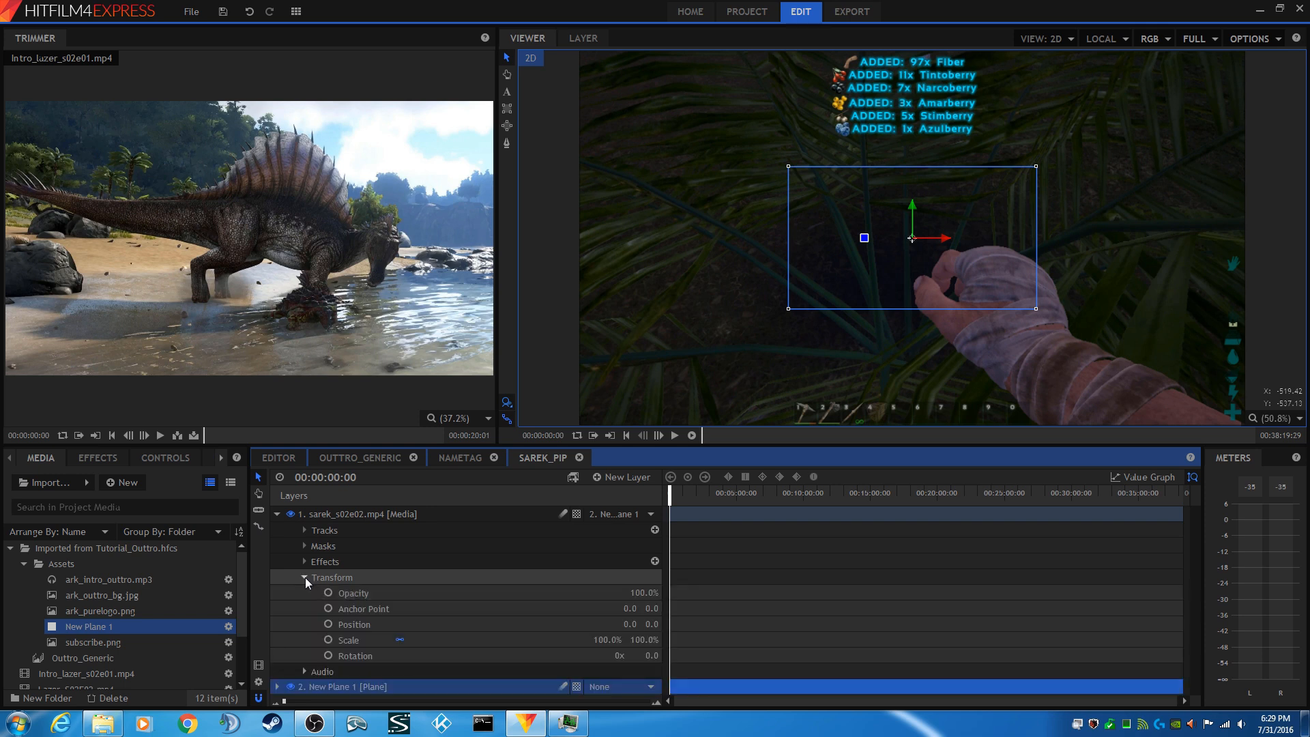
left_click(600, 640)
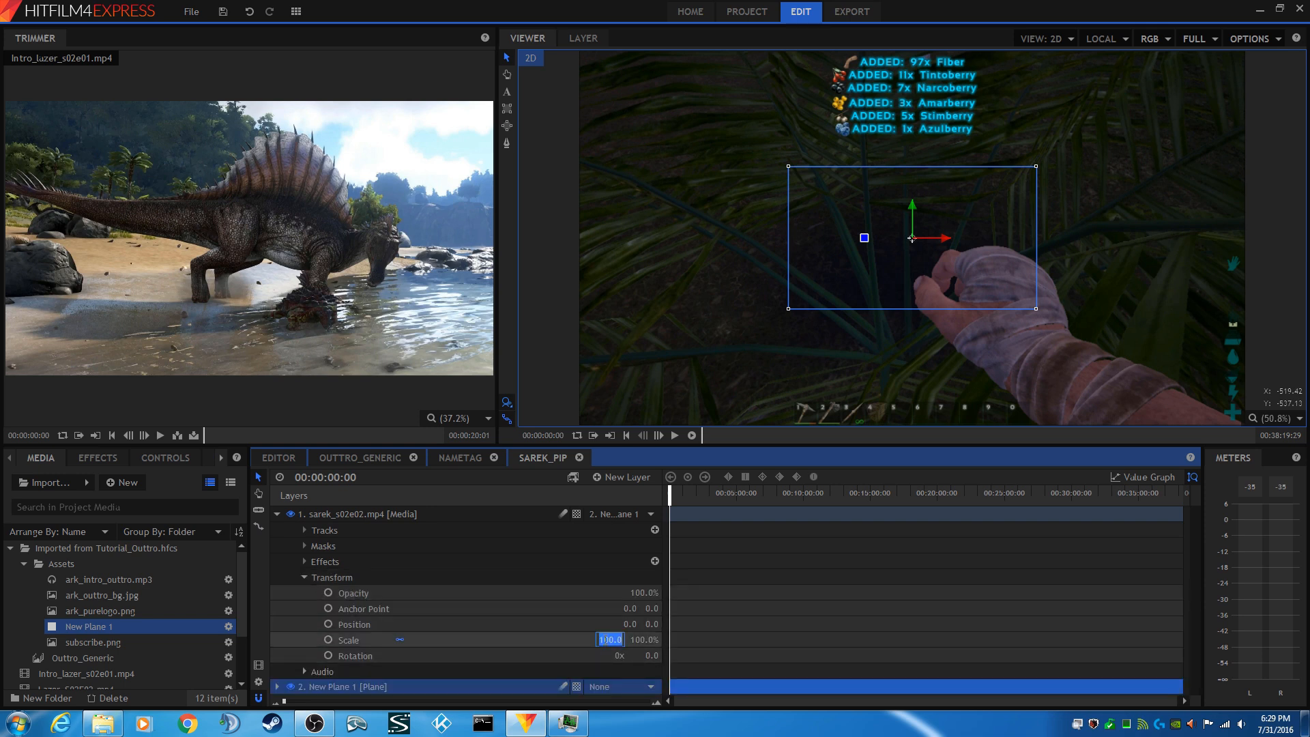
type("37")
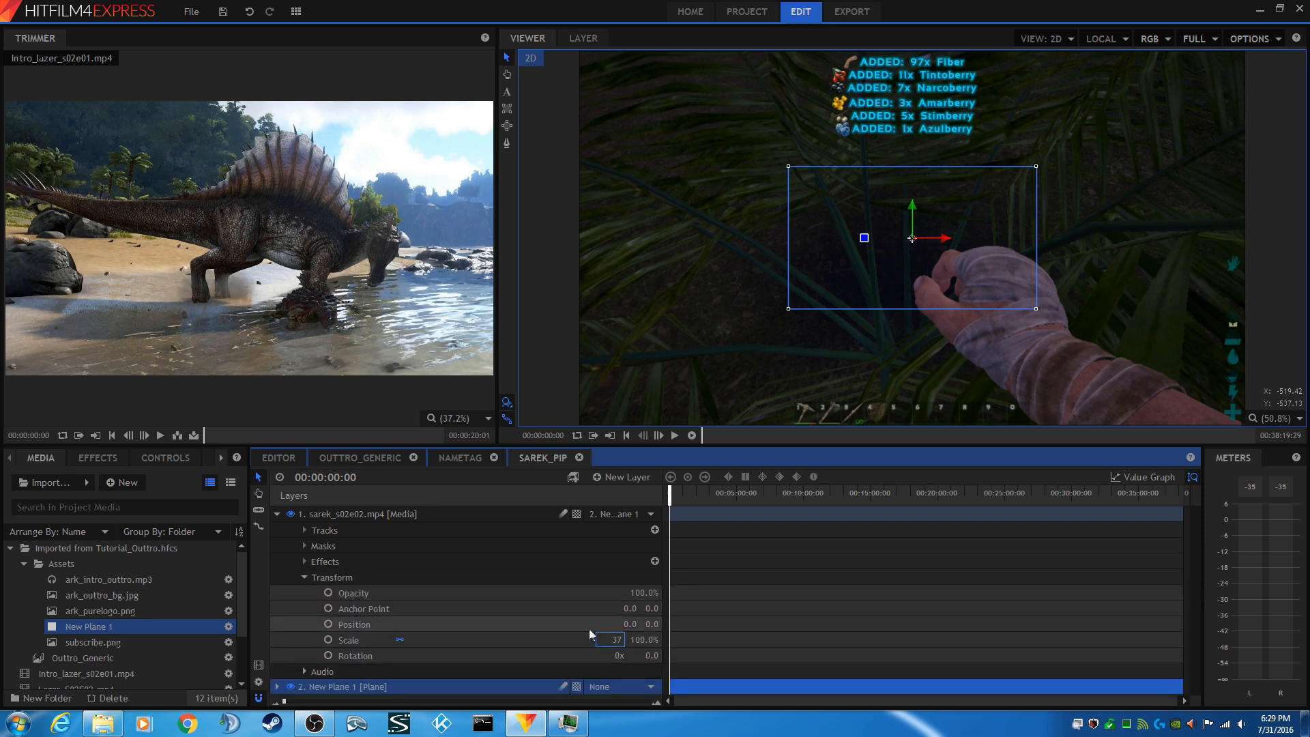
left_click(584, 624)
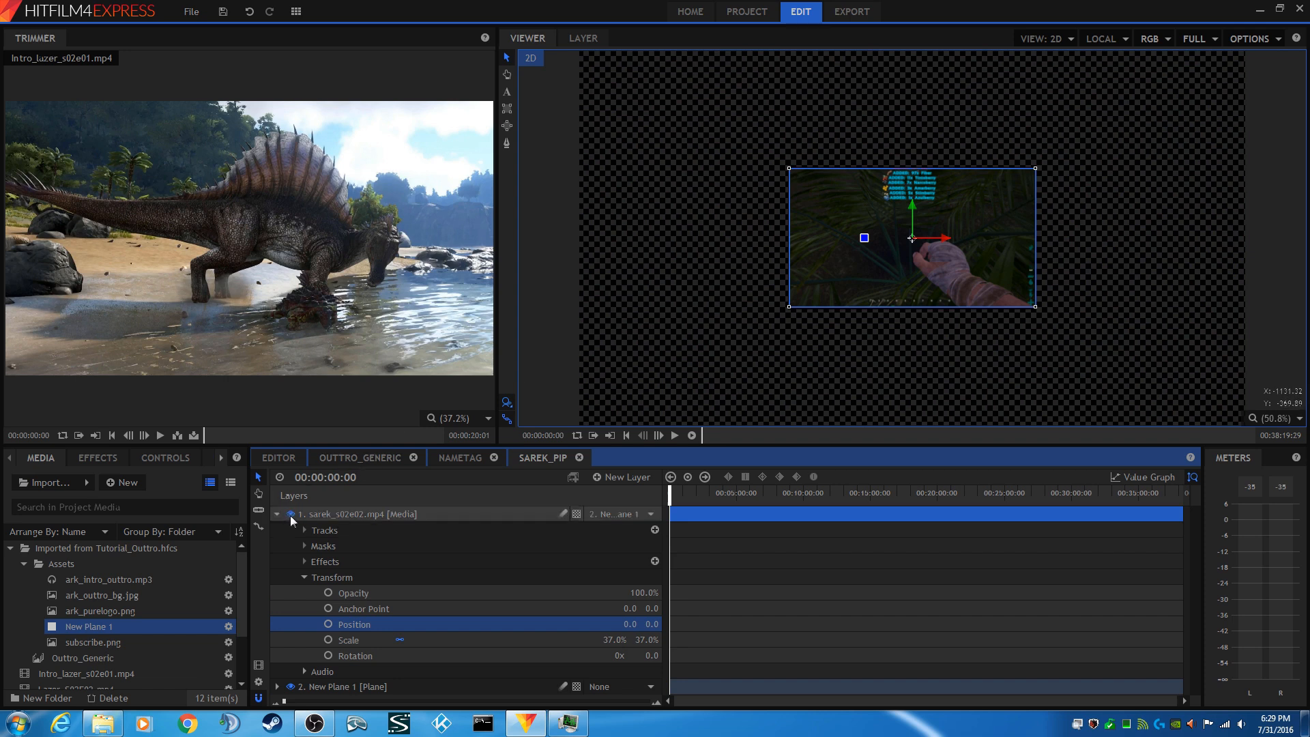
- Check the picture-in-picture over the main footage in the editor at Full viewer quality, then restore Quarter quality
left_click(276, 457)
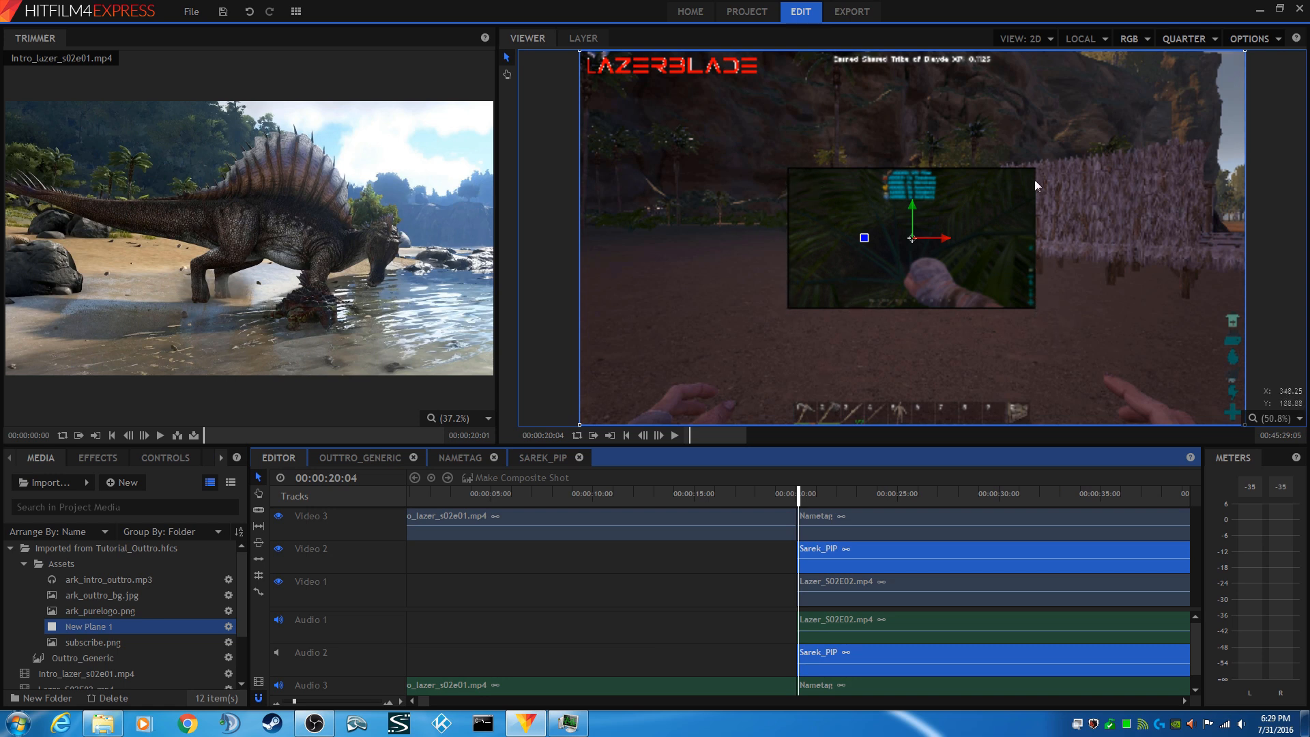
left_click(1185, 40)
left_click(1182, 75)
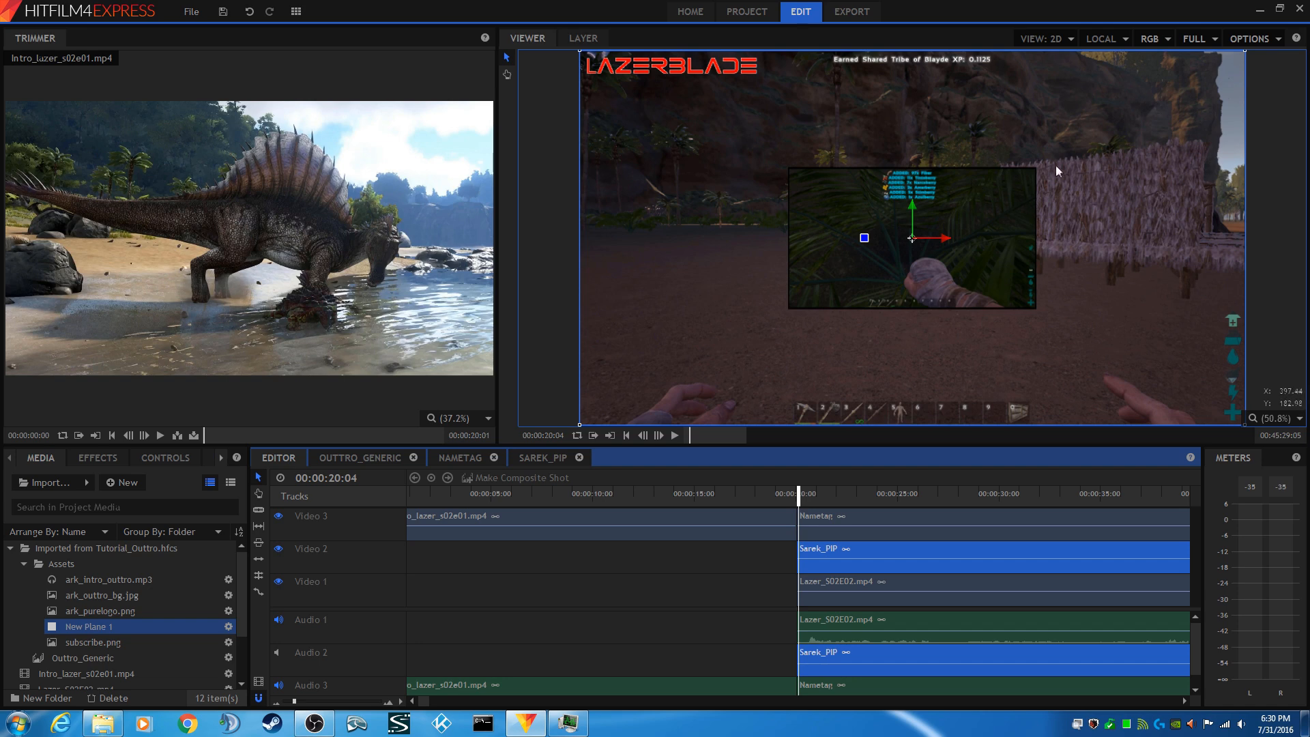
left_click(1198, 40)
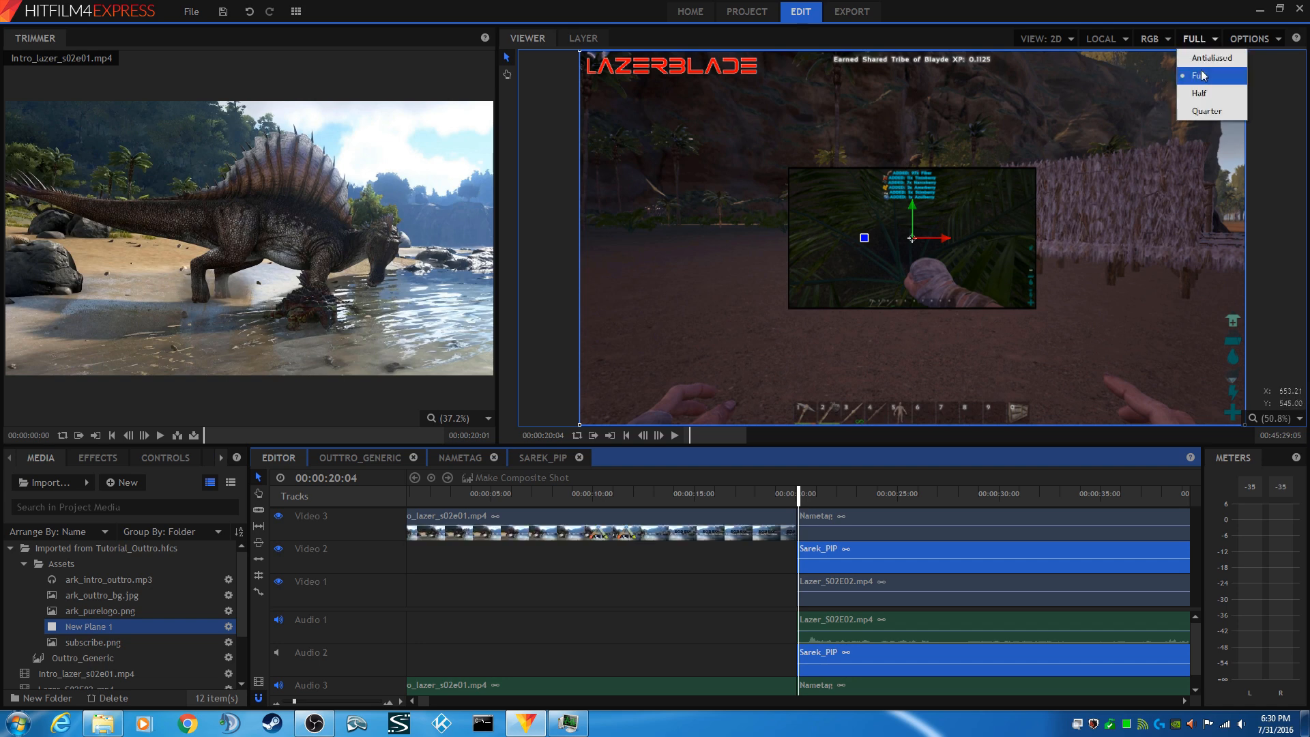
left_click(1204, 111)
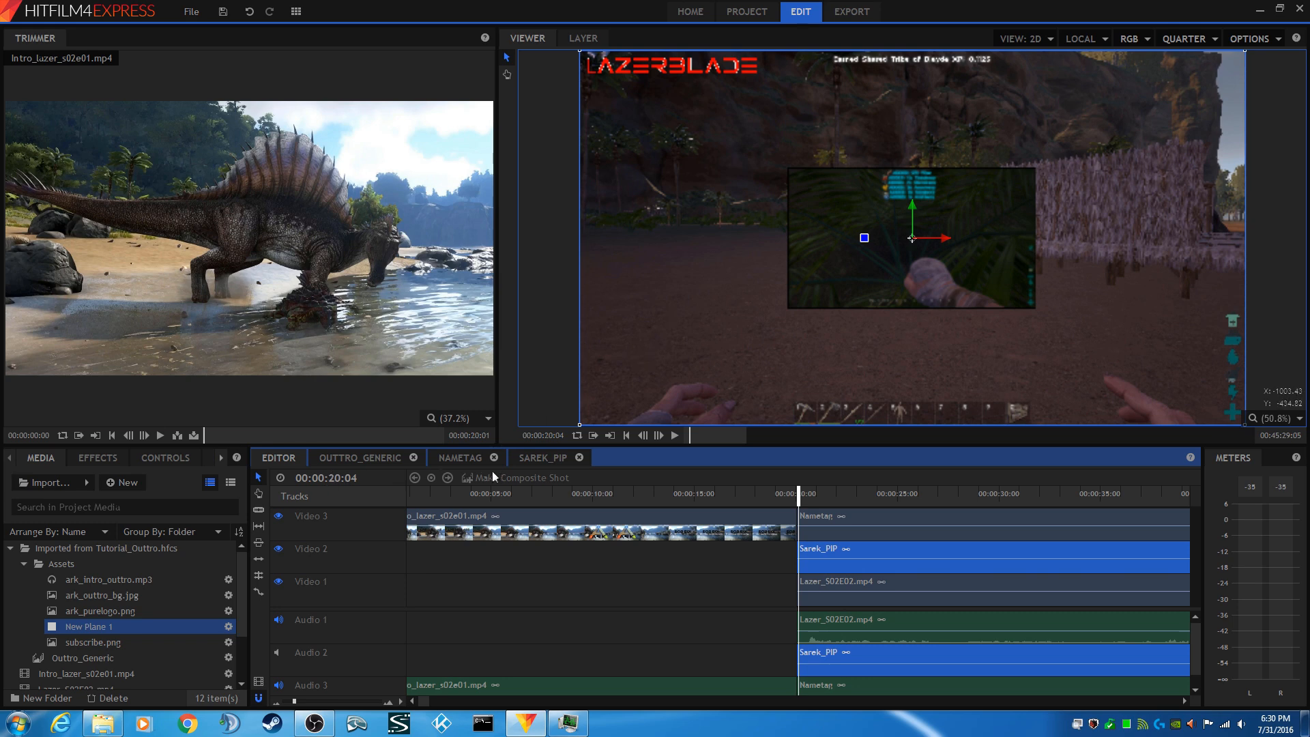
- Try a horizontal position of 716 for New Plane 1 in the Sarek_PIP composite shot
left_click(535, 458)
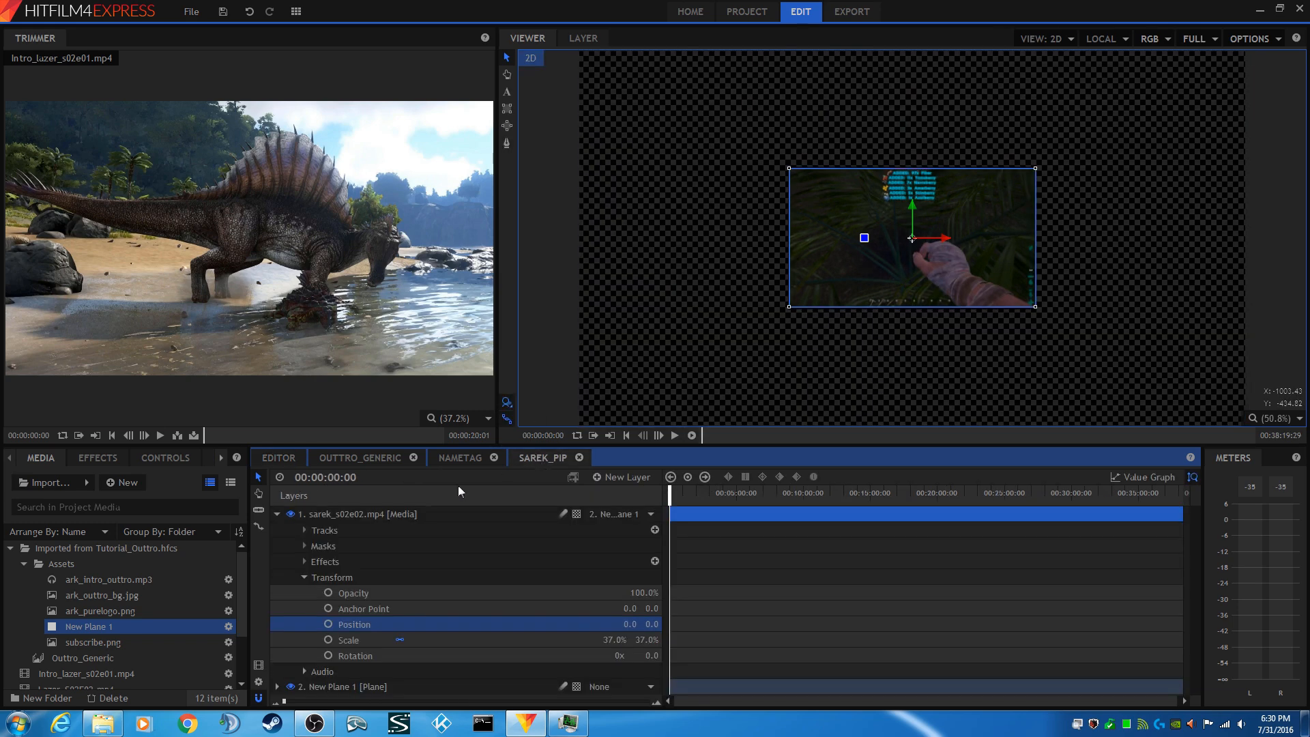
left_click(277, 514)
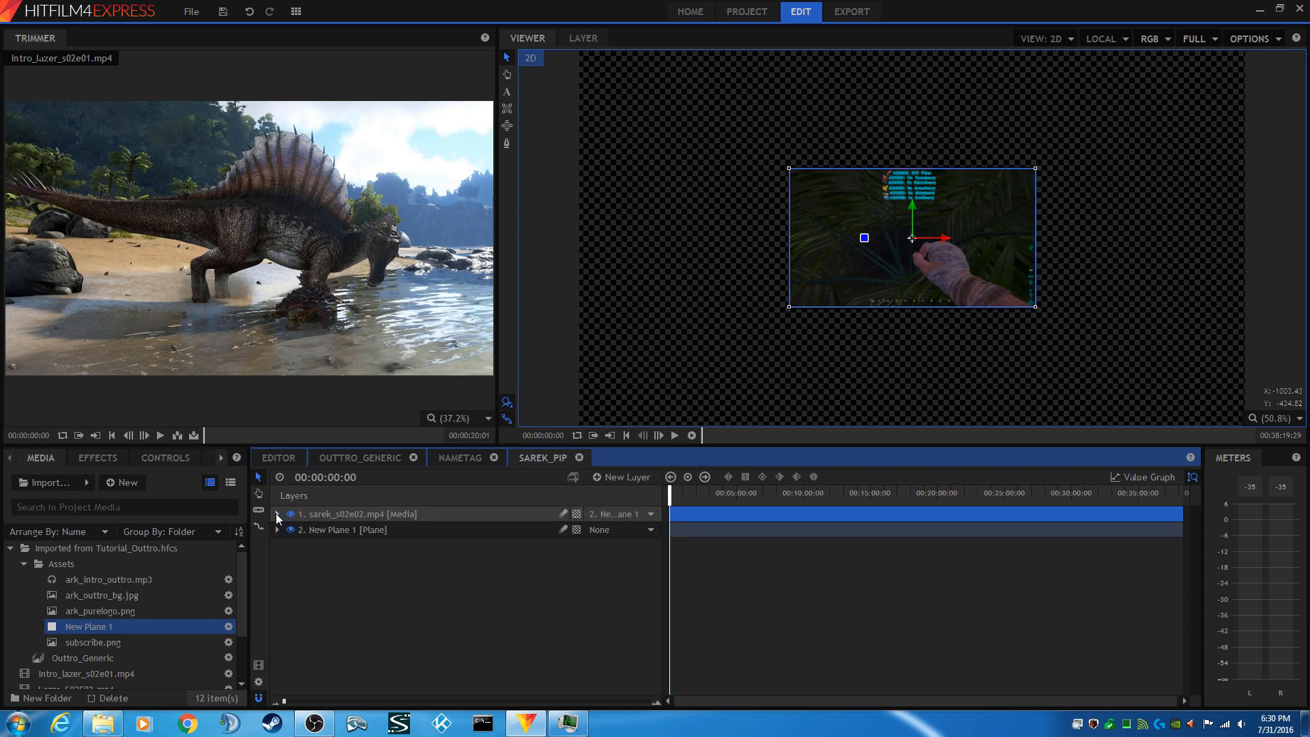
left_click(335, 531)
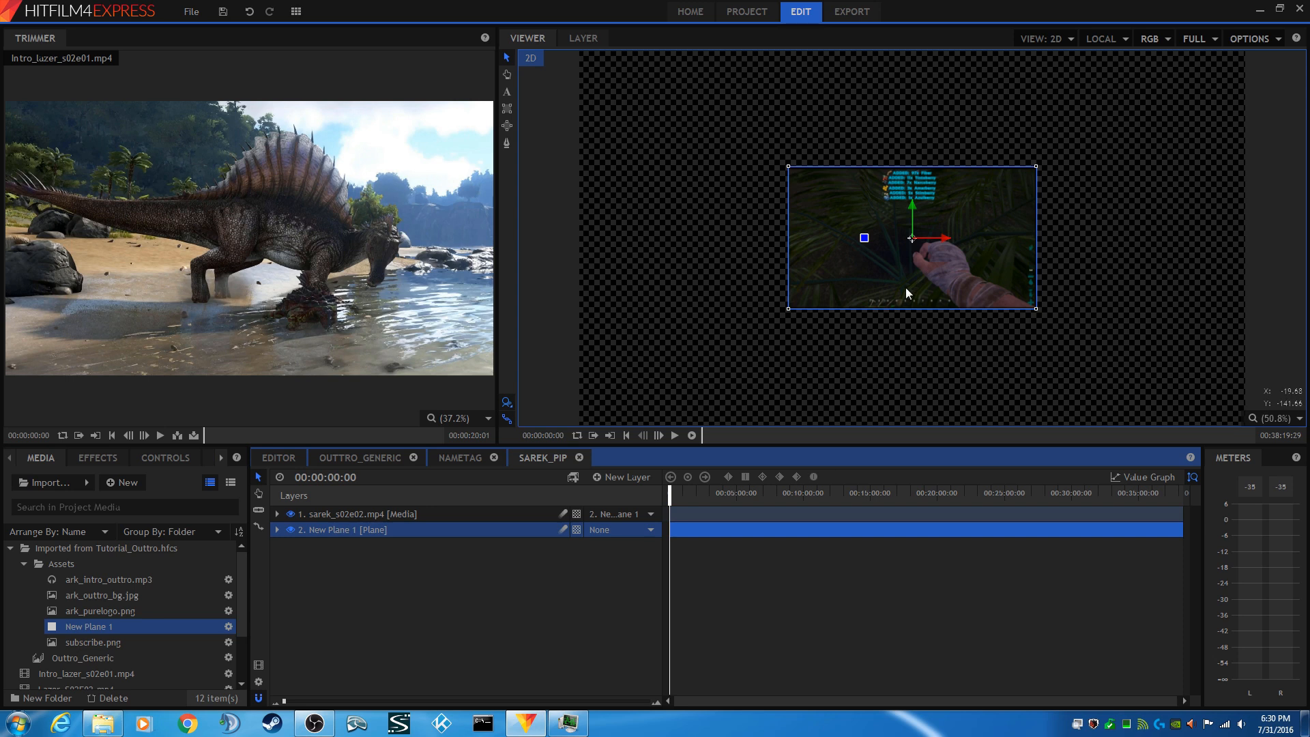
left_click(277, 527)
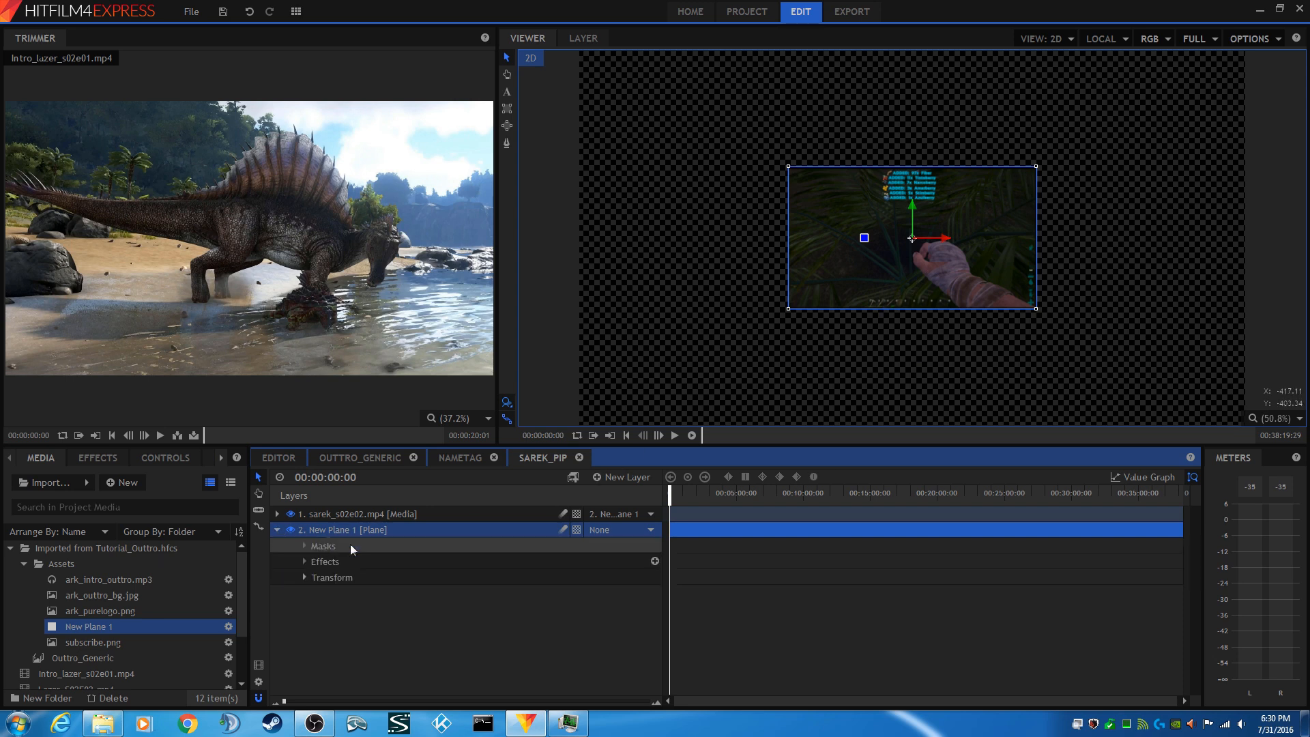
left_click(304, 577)
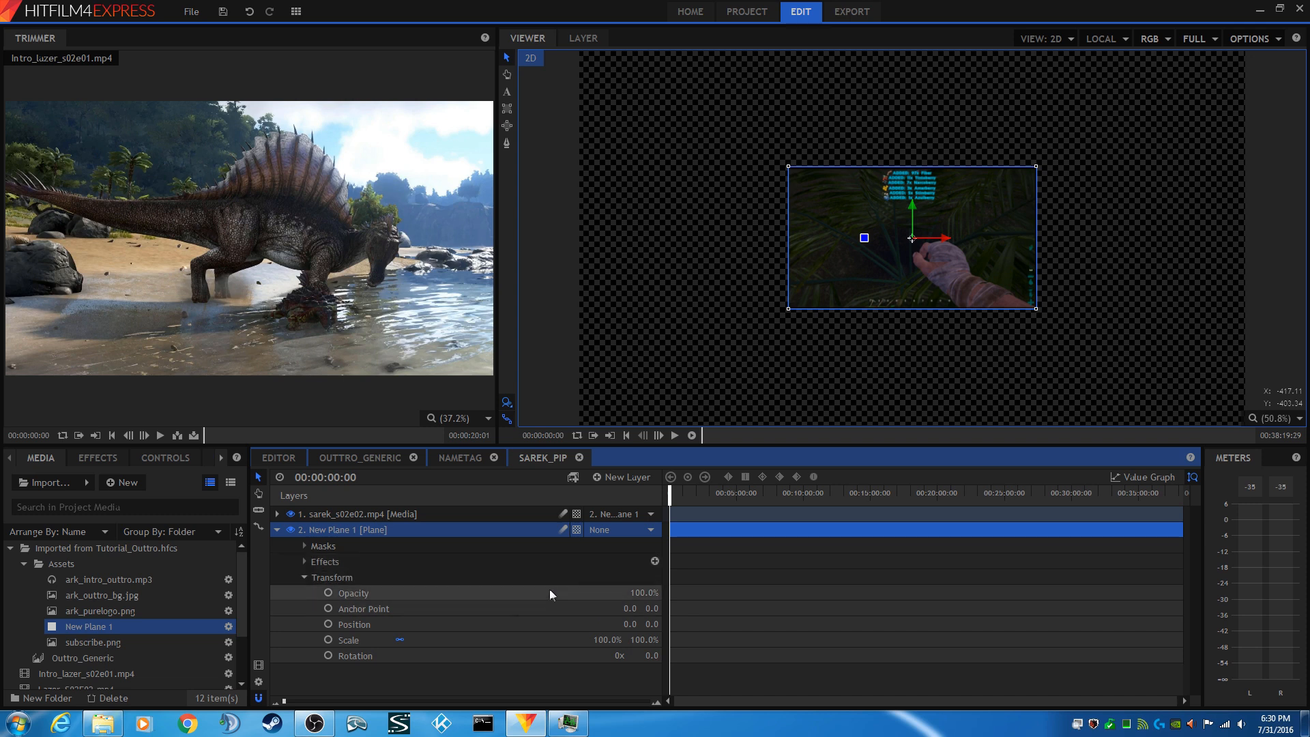
left_click(629, 623)
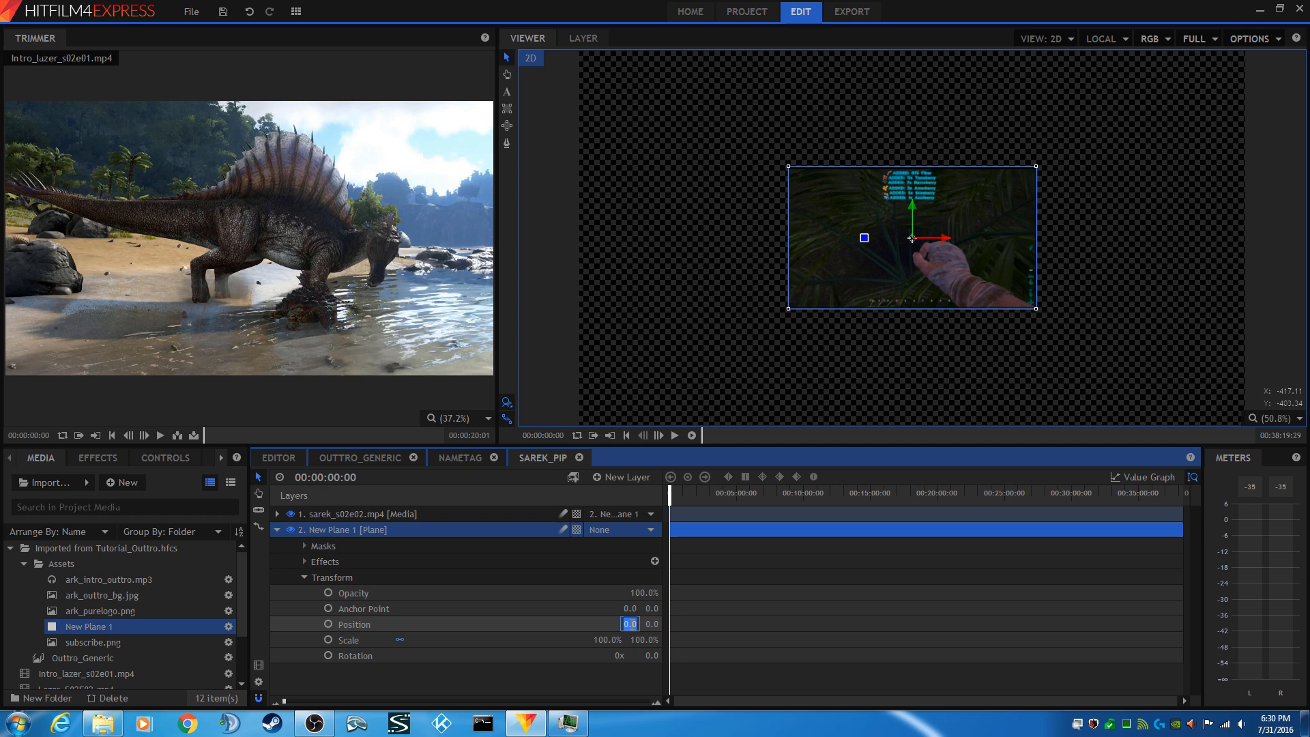
type("716")
left_click(651, 623)
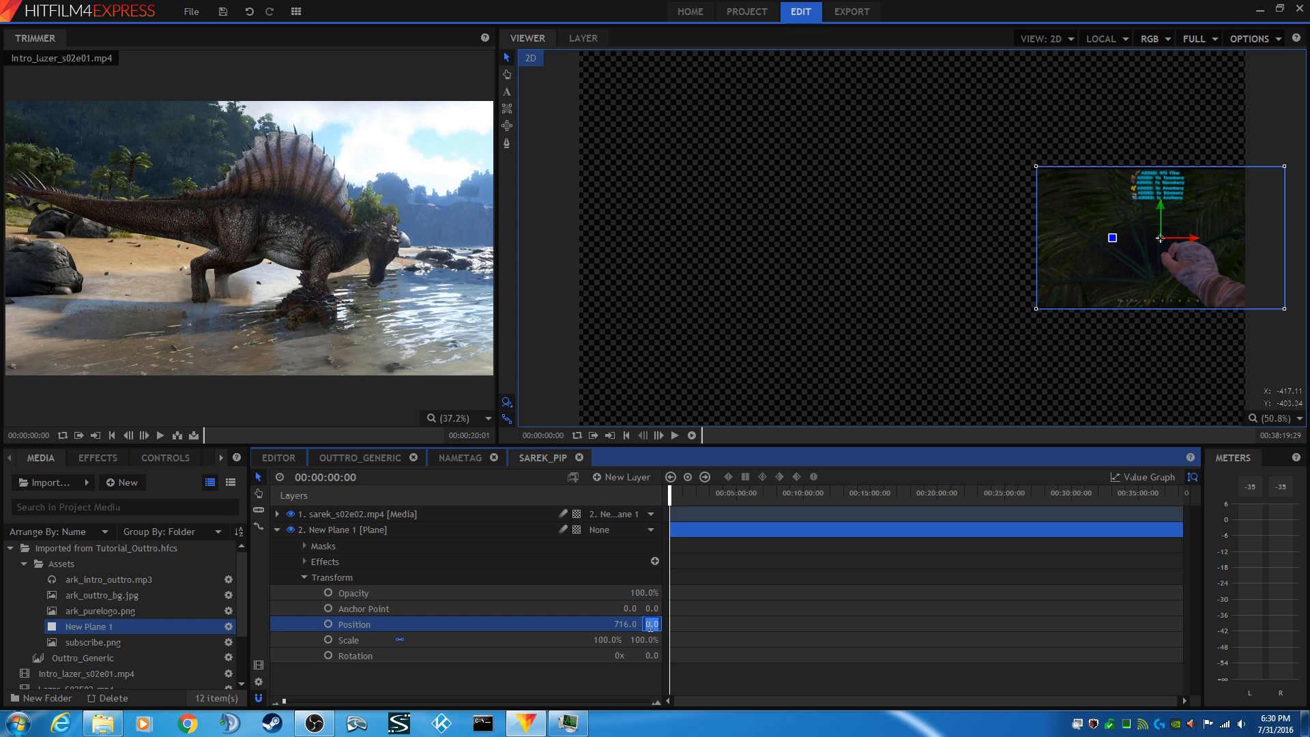
- Set the position of New Plane 1 to 570 horizontally and 300 vertically
left_click(621, 625)
type("570")
key("Return")
left_click(653, 625)
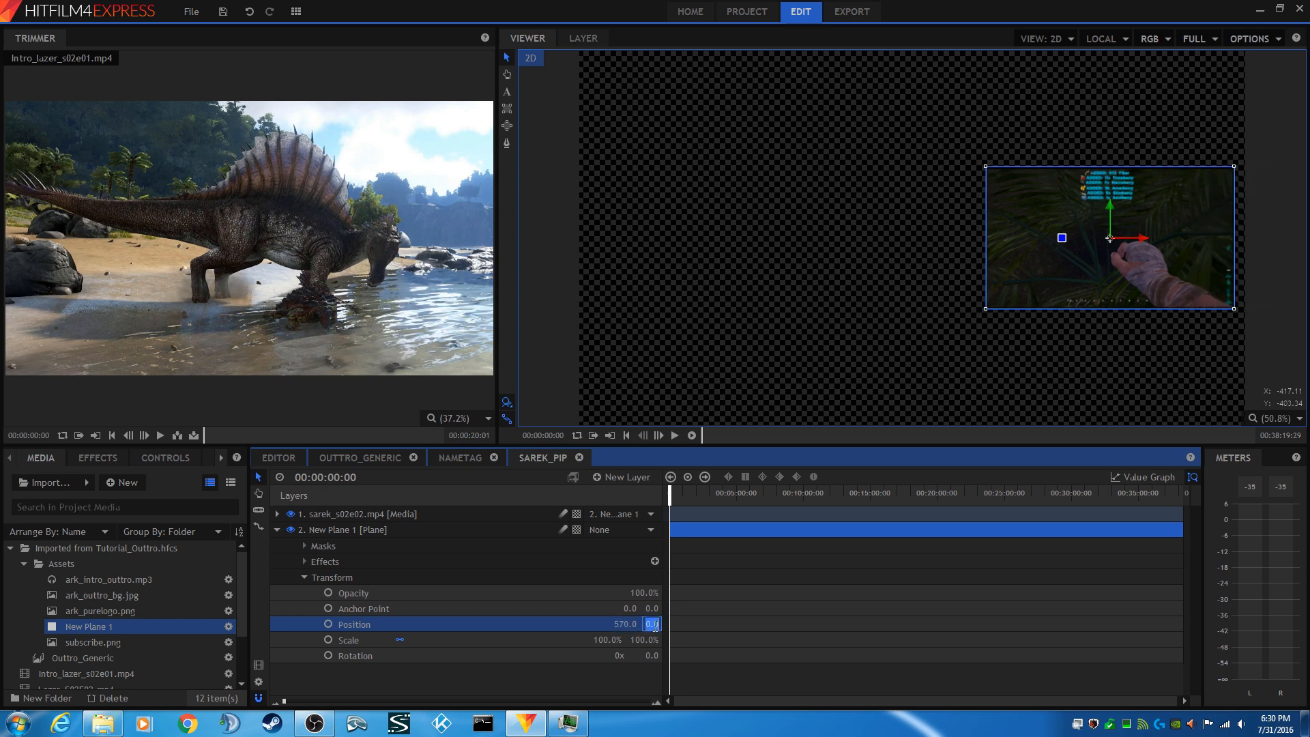
type("300")
left_click(587, 604)
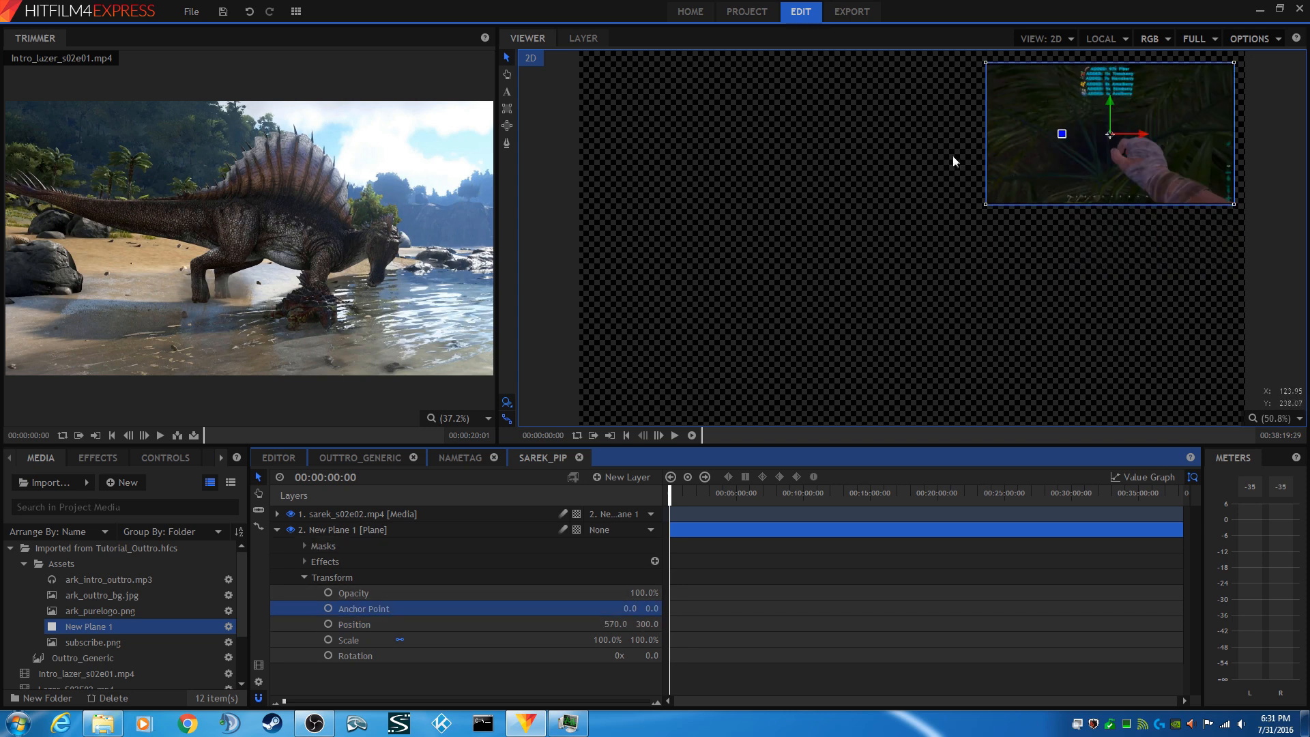
- Examine the margins around the repositioned picture-in-picture, both in the composite shot and over the main footage in the editor
left_click(943, 136)
left_click_drag(937, 151, 931, 193)
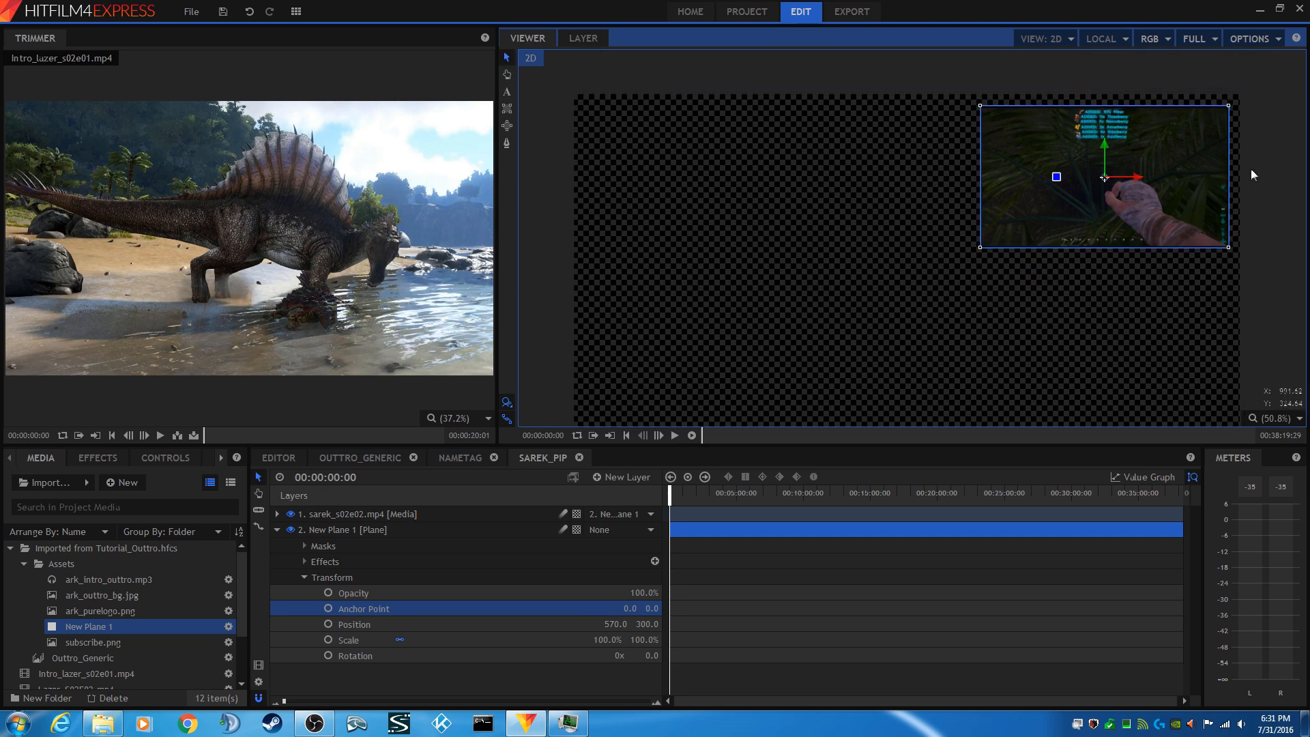
left_click(284, 461)
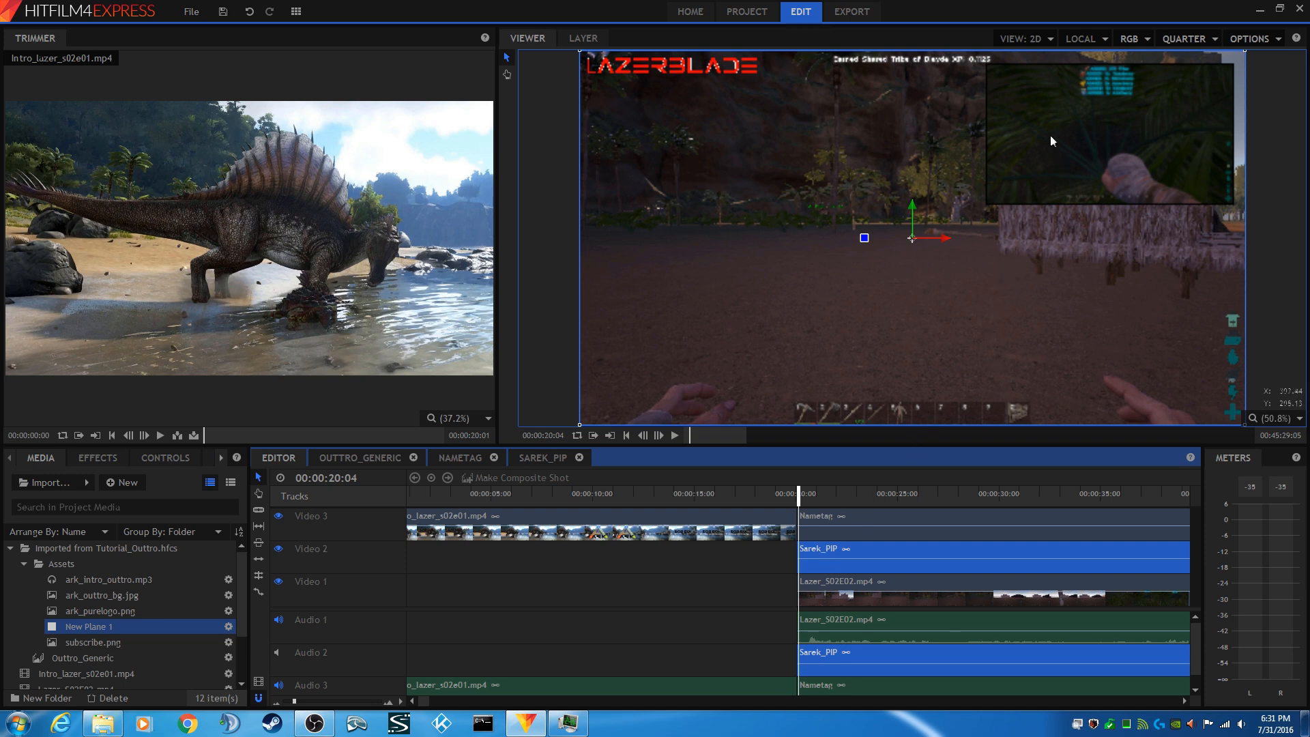
- Raise New Plane 1 in the Sarek_PIP composite shot by setting its vertical position to 310
left_click(533, 456)
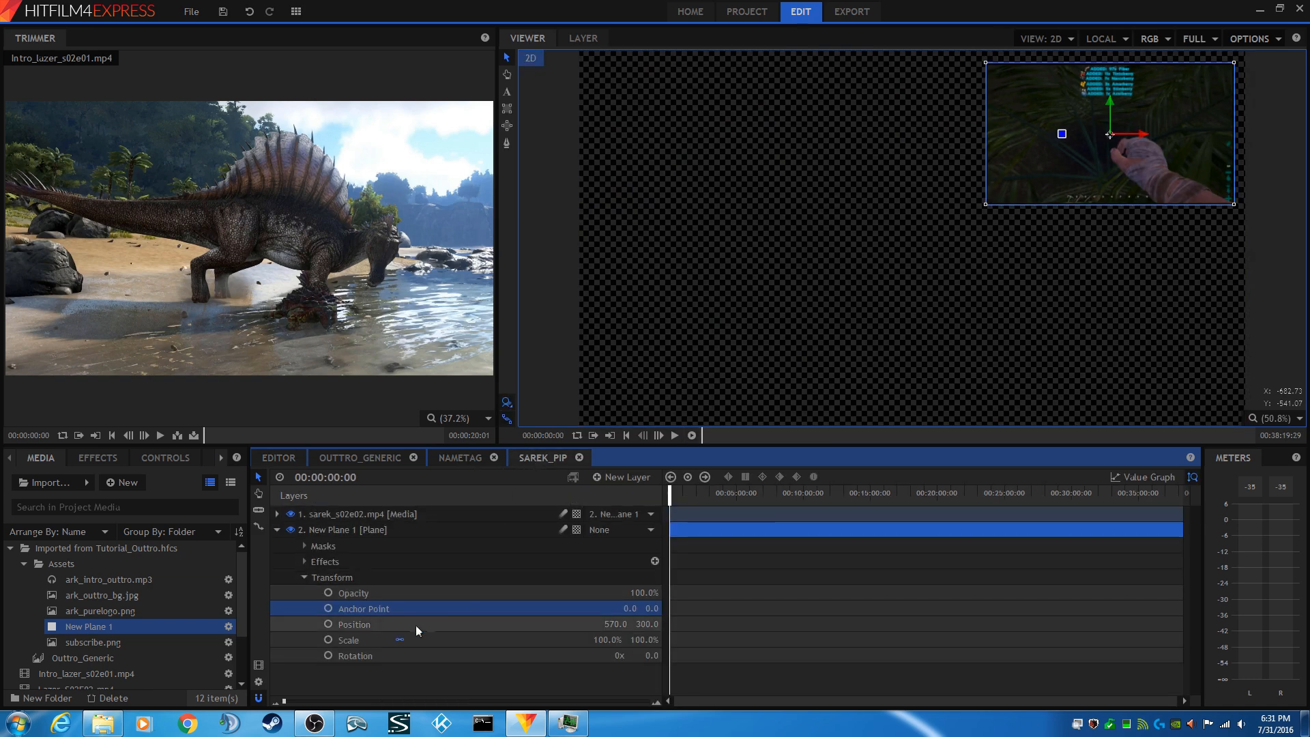
left_click(609, 623)
left_click(616, 624)
left_click(640, 624)
left_click(642, 623)
left_click_drag(642, 624, 645, 625)
type("1")
key("Return")
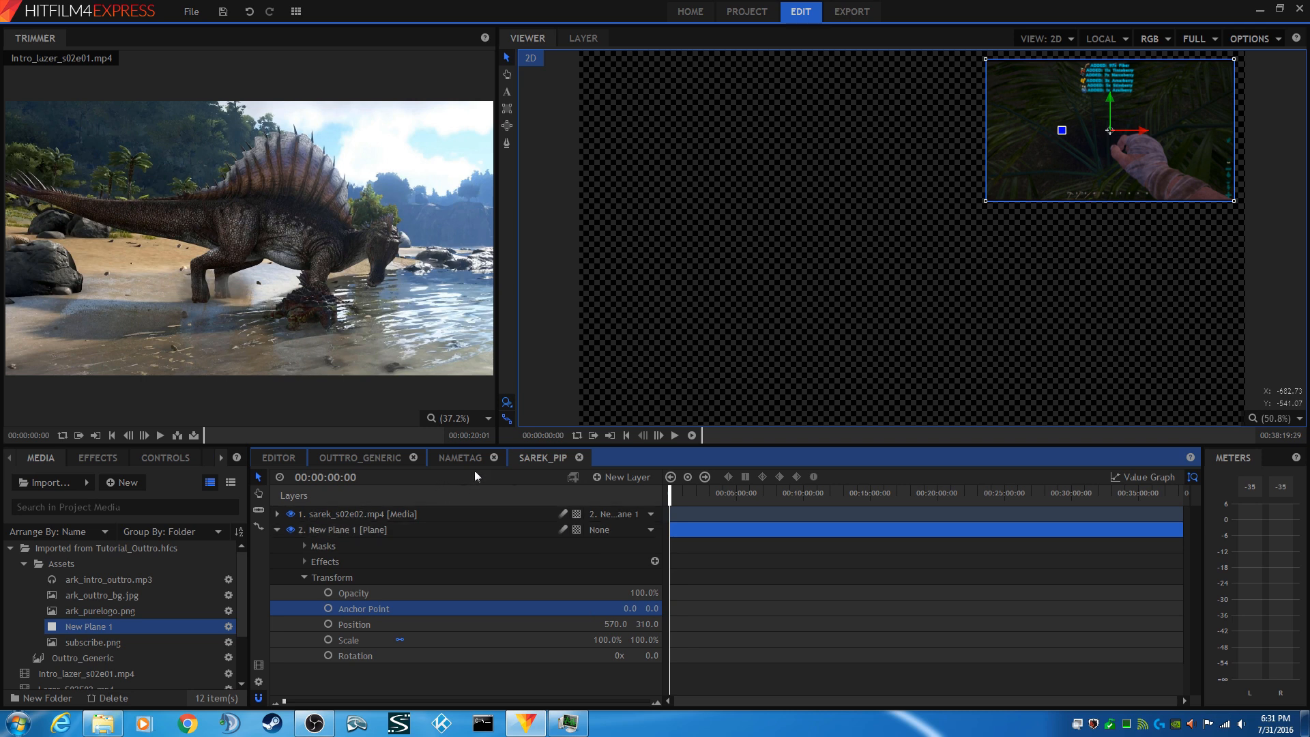
- Return to the editor timeline and move the playhead to the start of the Outtro_Generic clip at 00:38:40:00
left_click(269, 457)
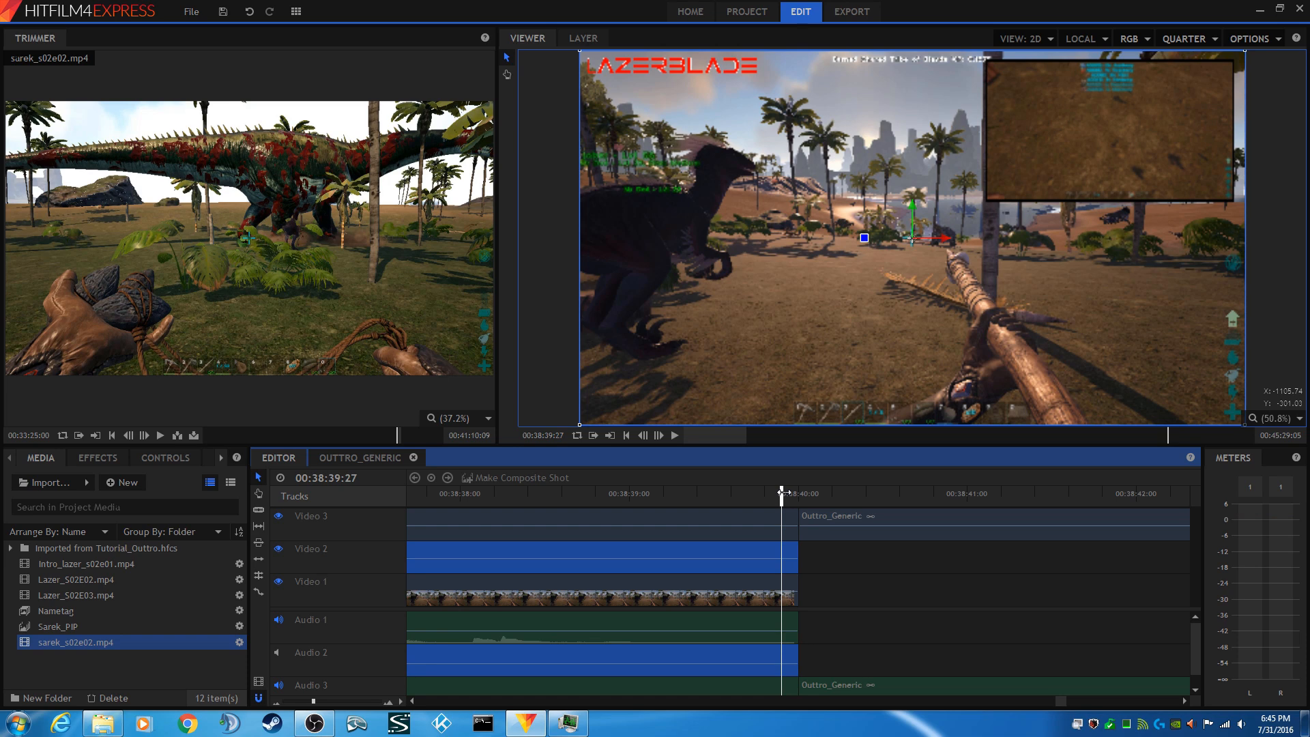
left_click(797, 492)
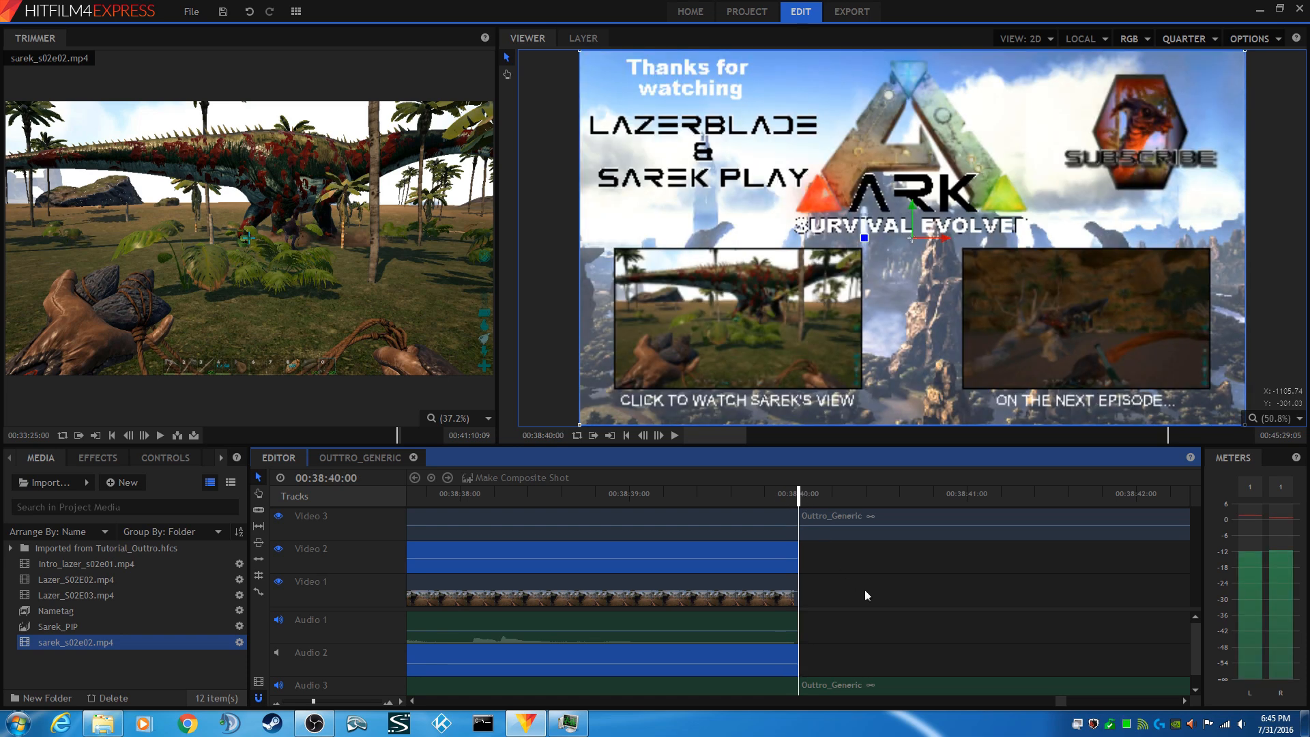